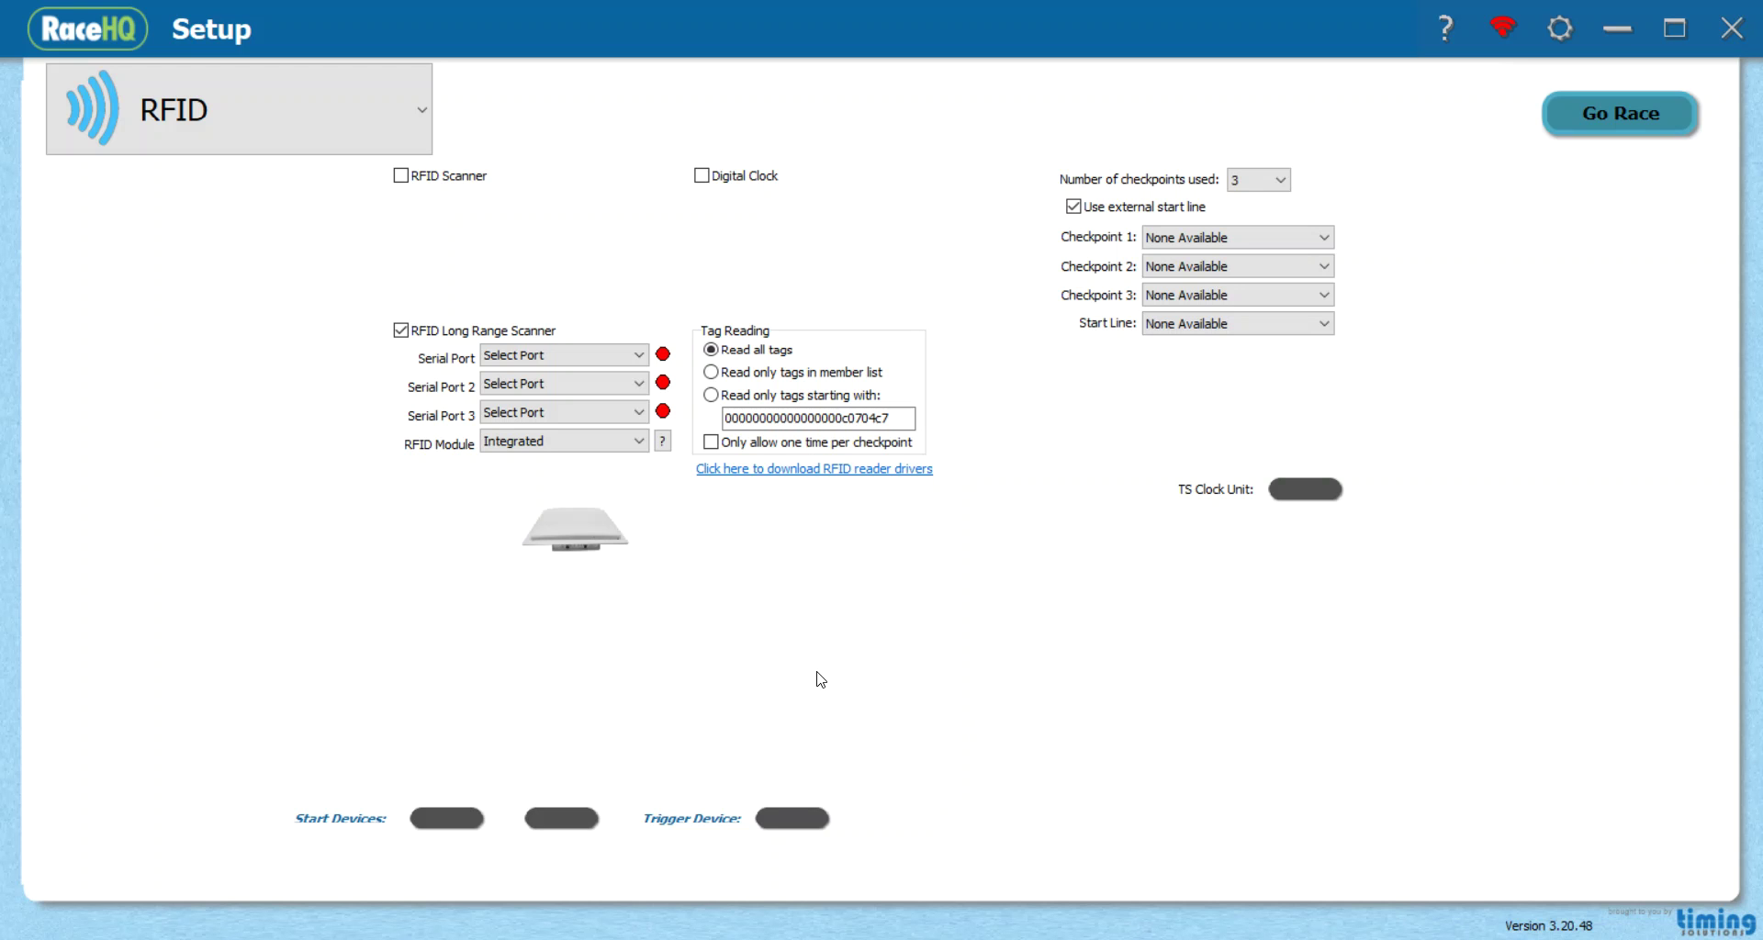
Switch the race setup to Pack mode and set the number of lanes to 0.
click(230, 104)
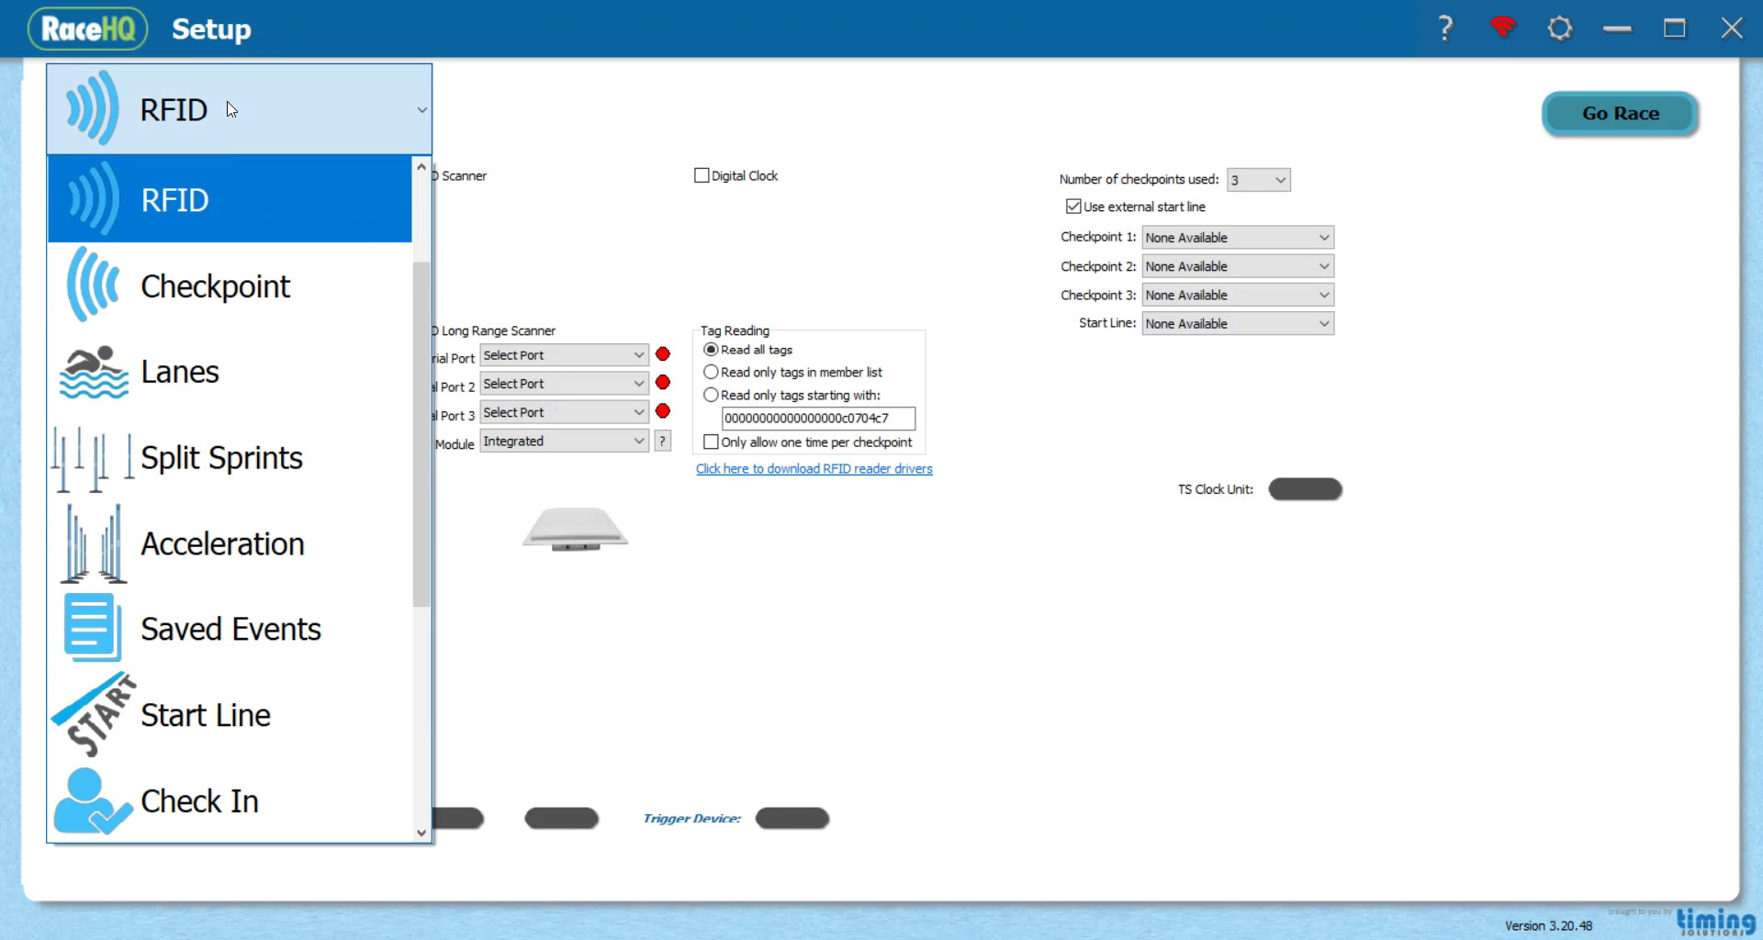
scroll(426, 213, up, 2)
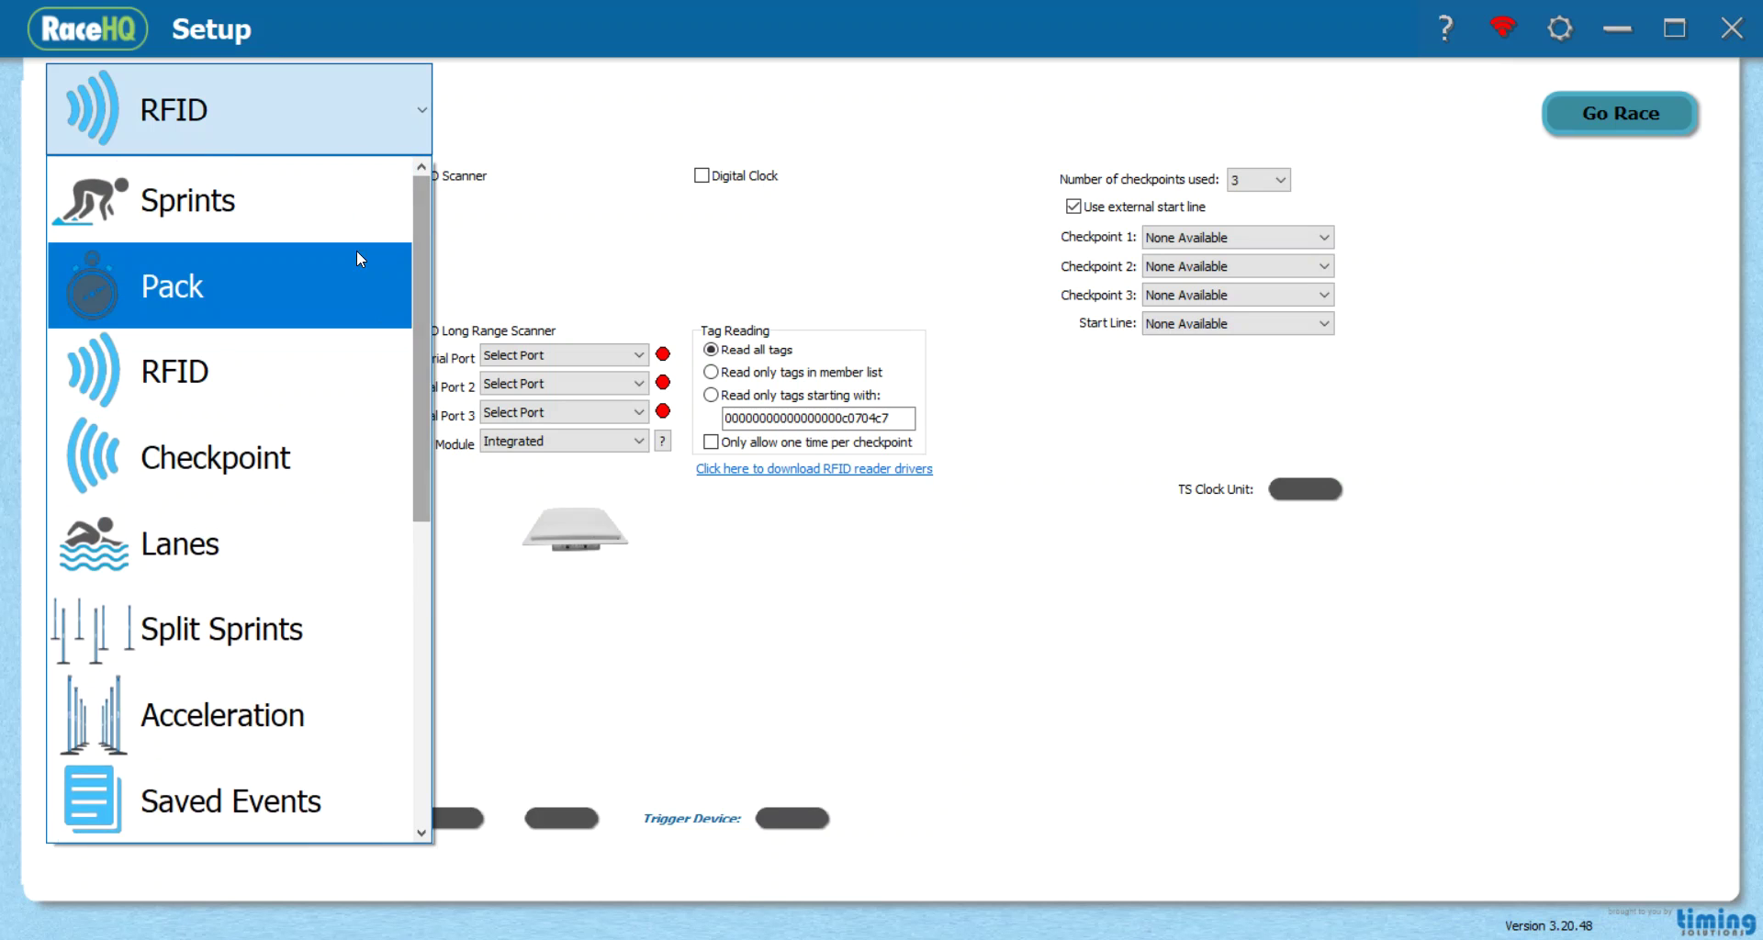
click(337, 272)
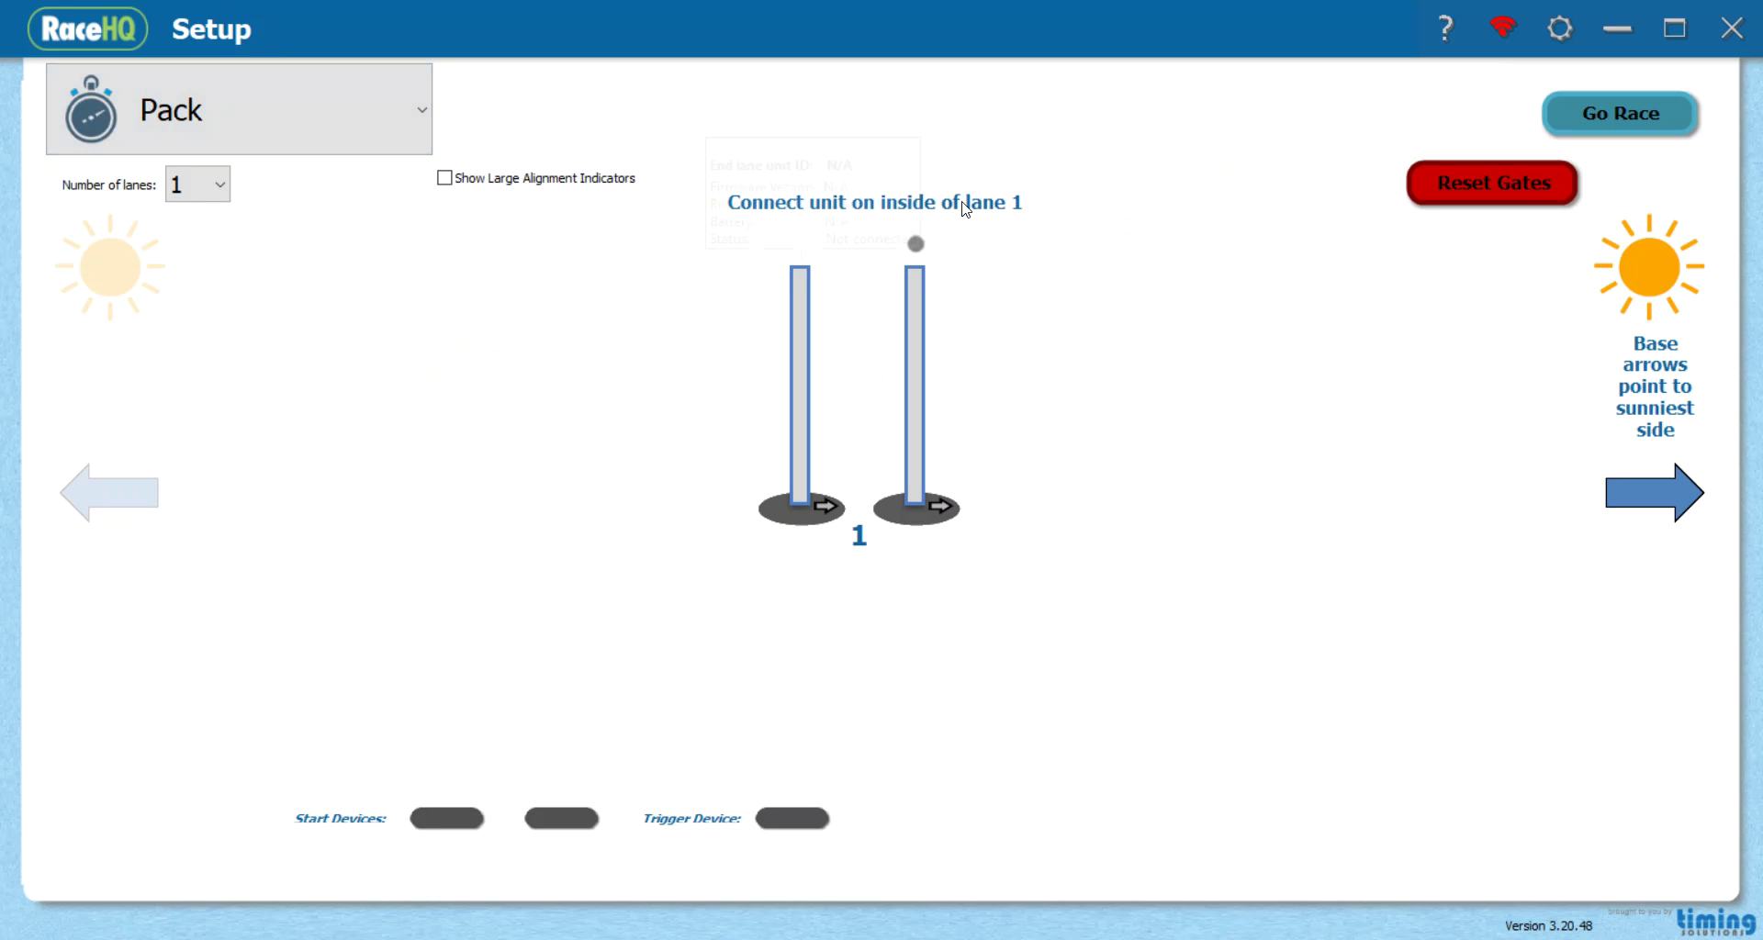
click(221, 188)
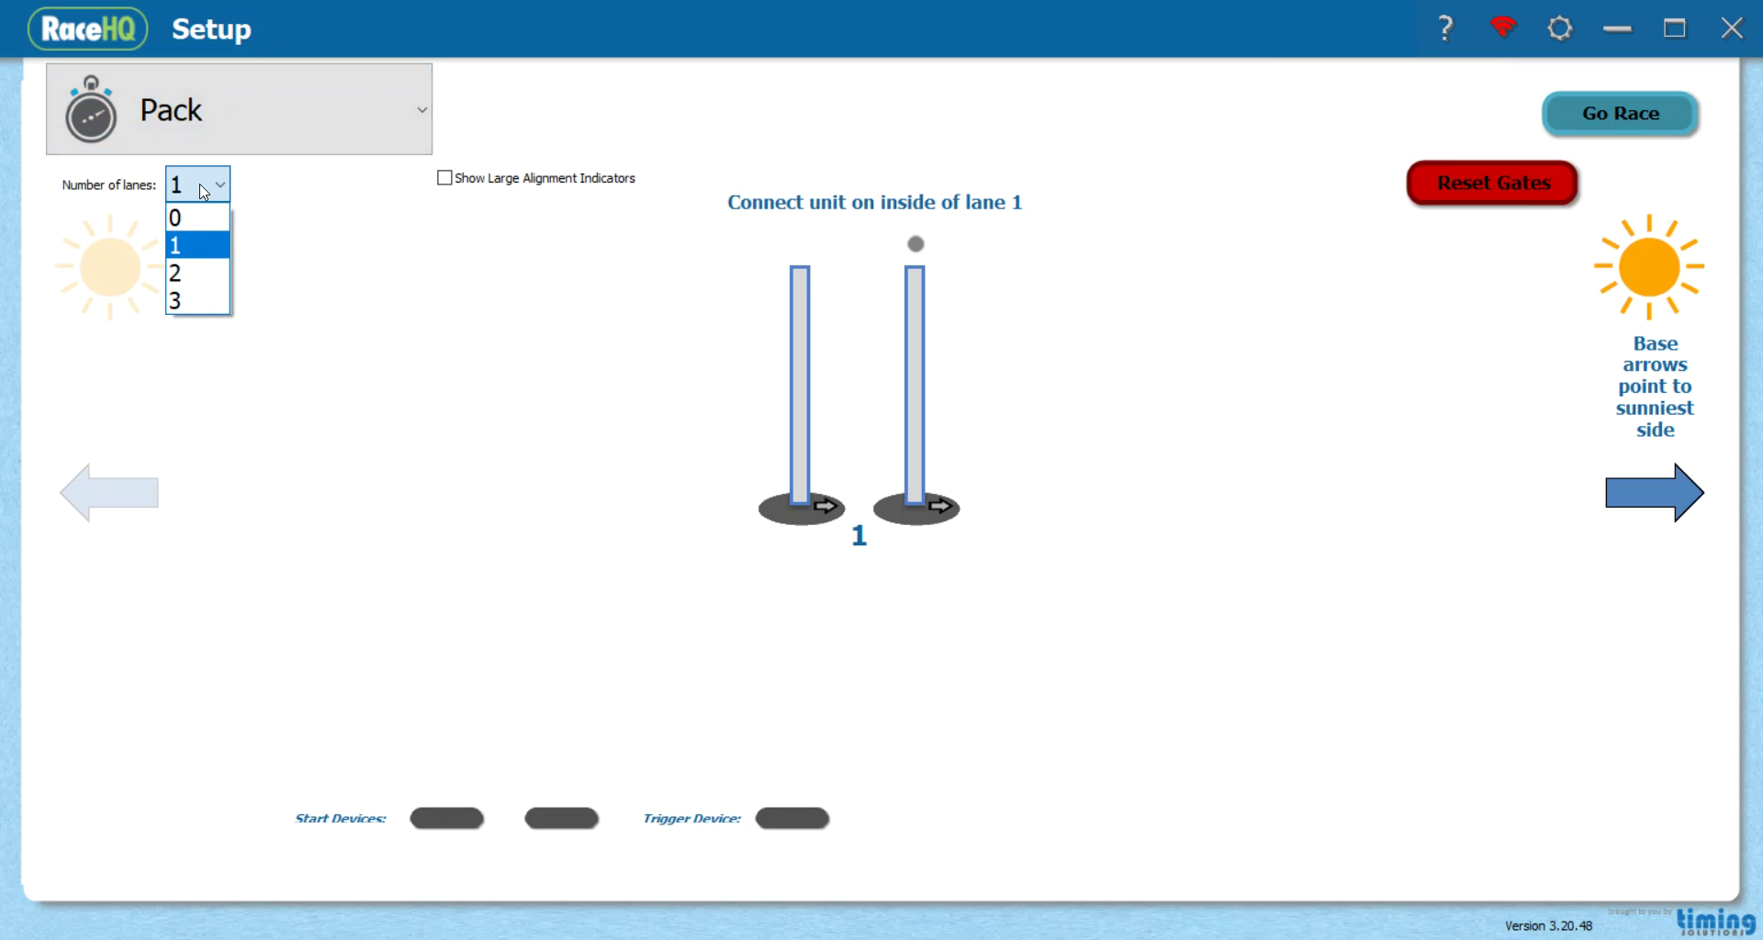
click(202, 221)
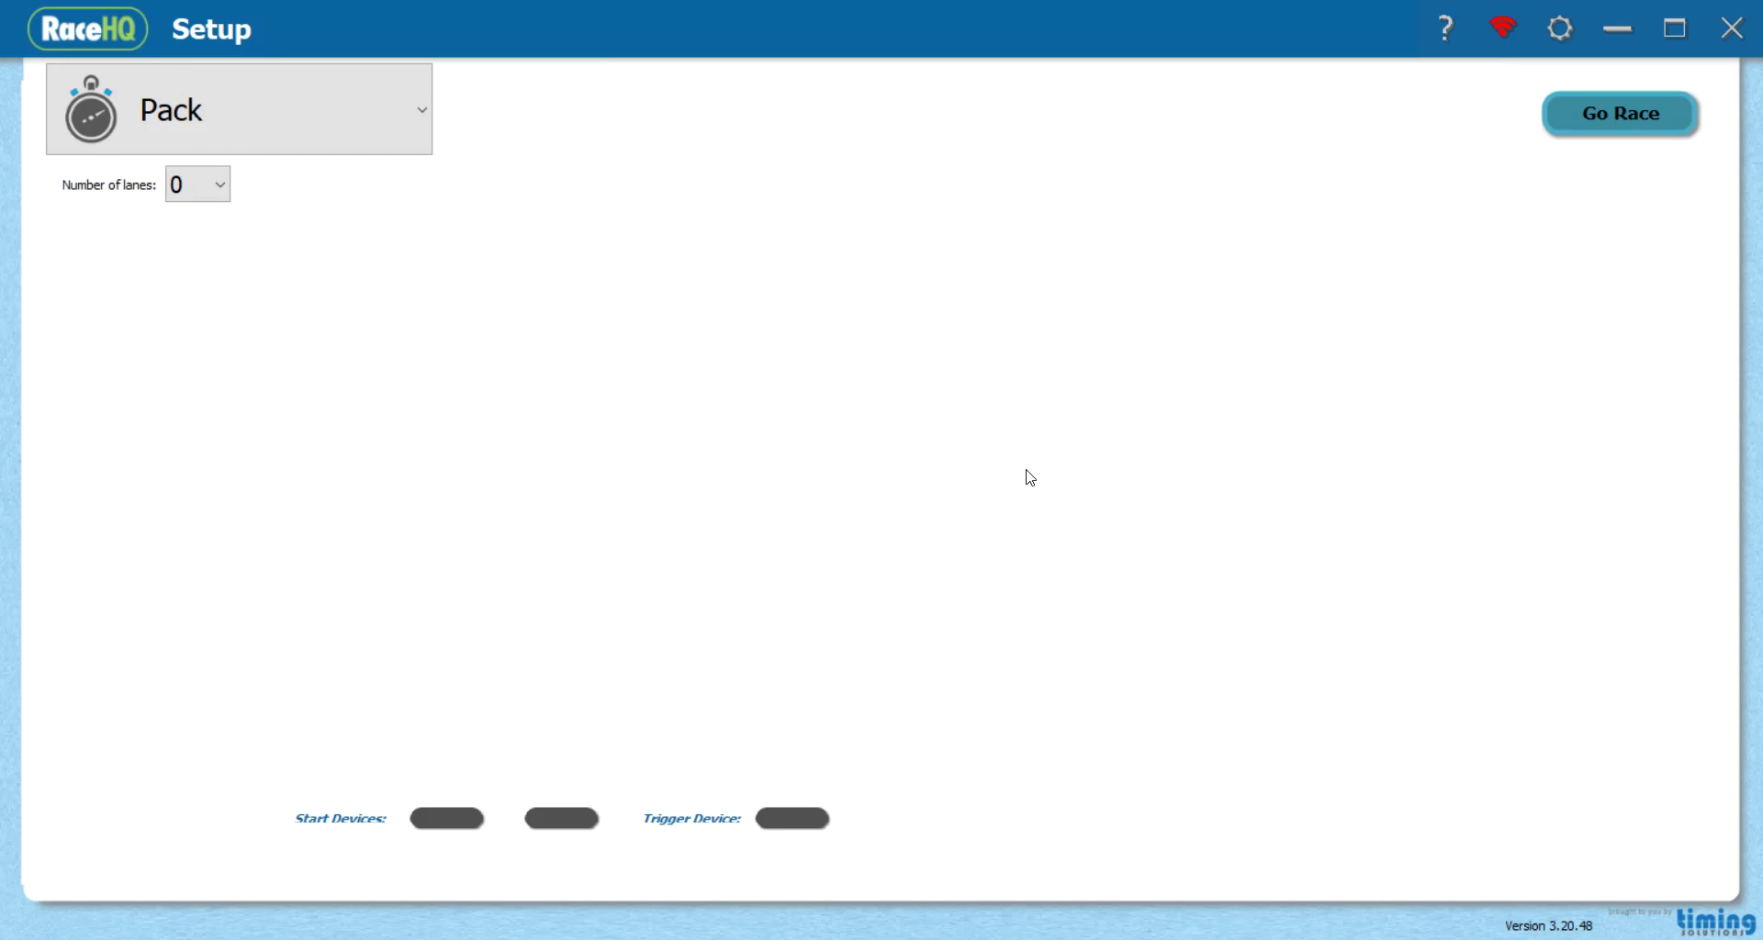
click(228, 110)
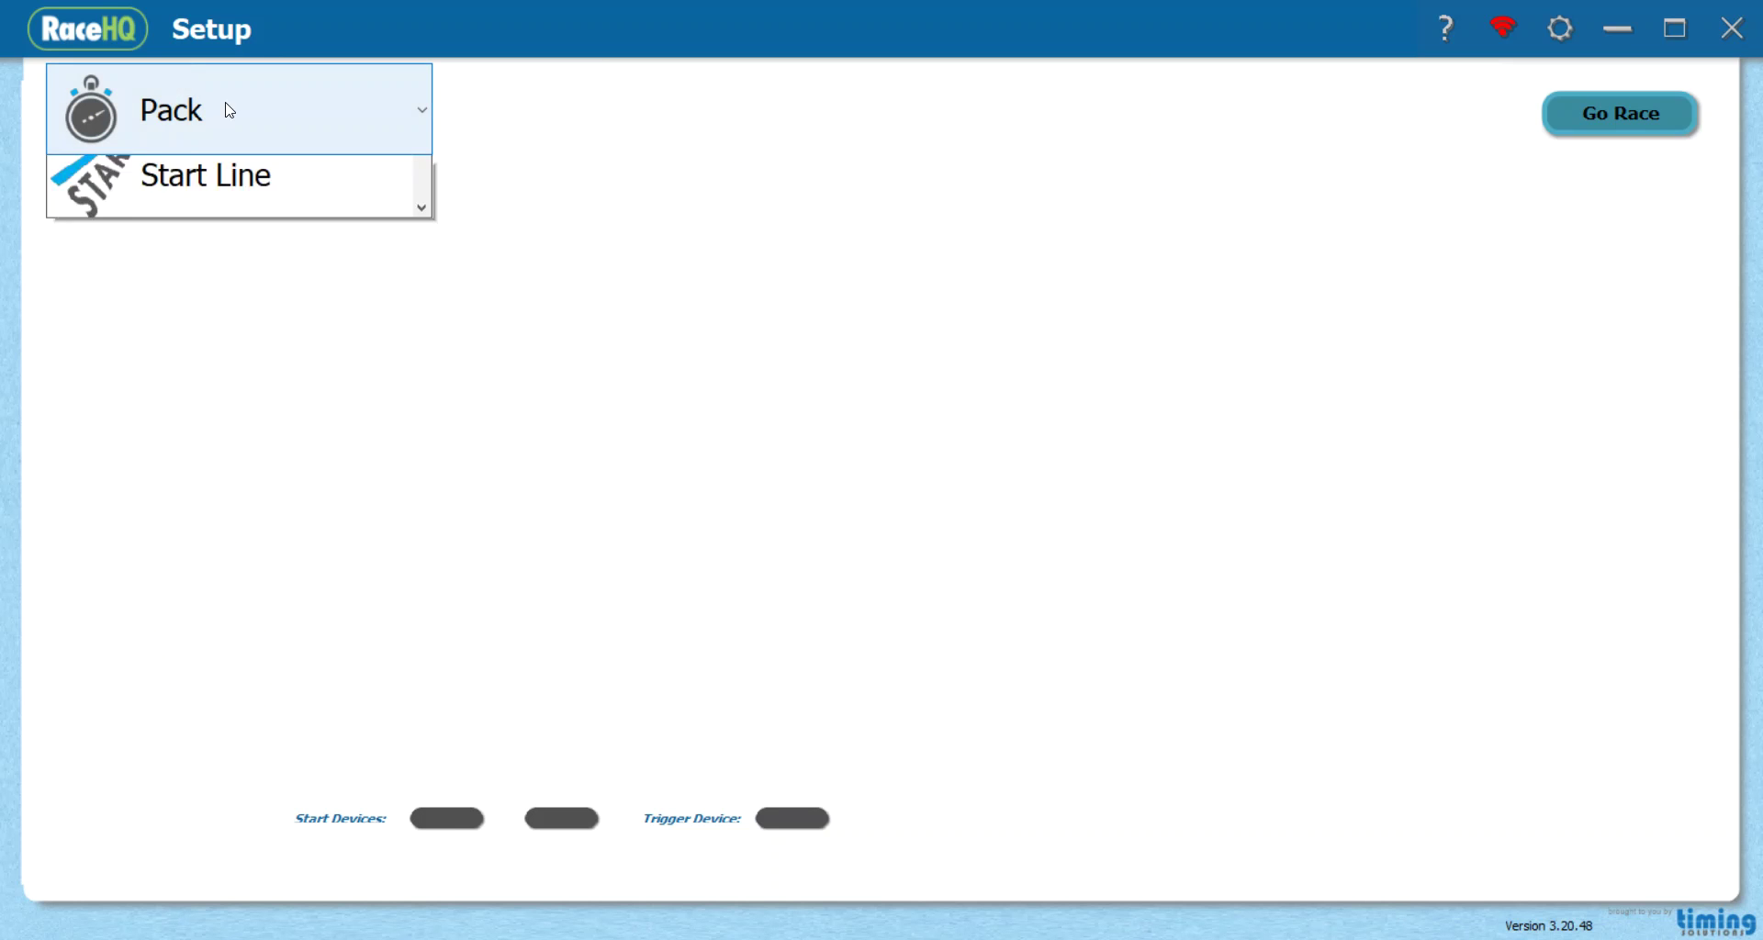
scroll(416, 234, up, 1)
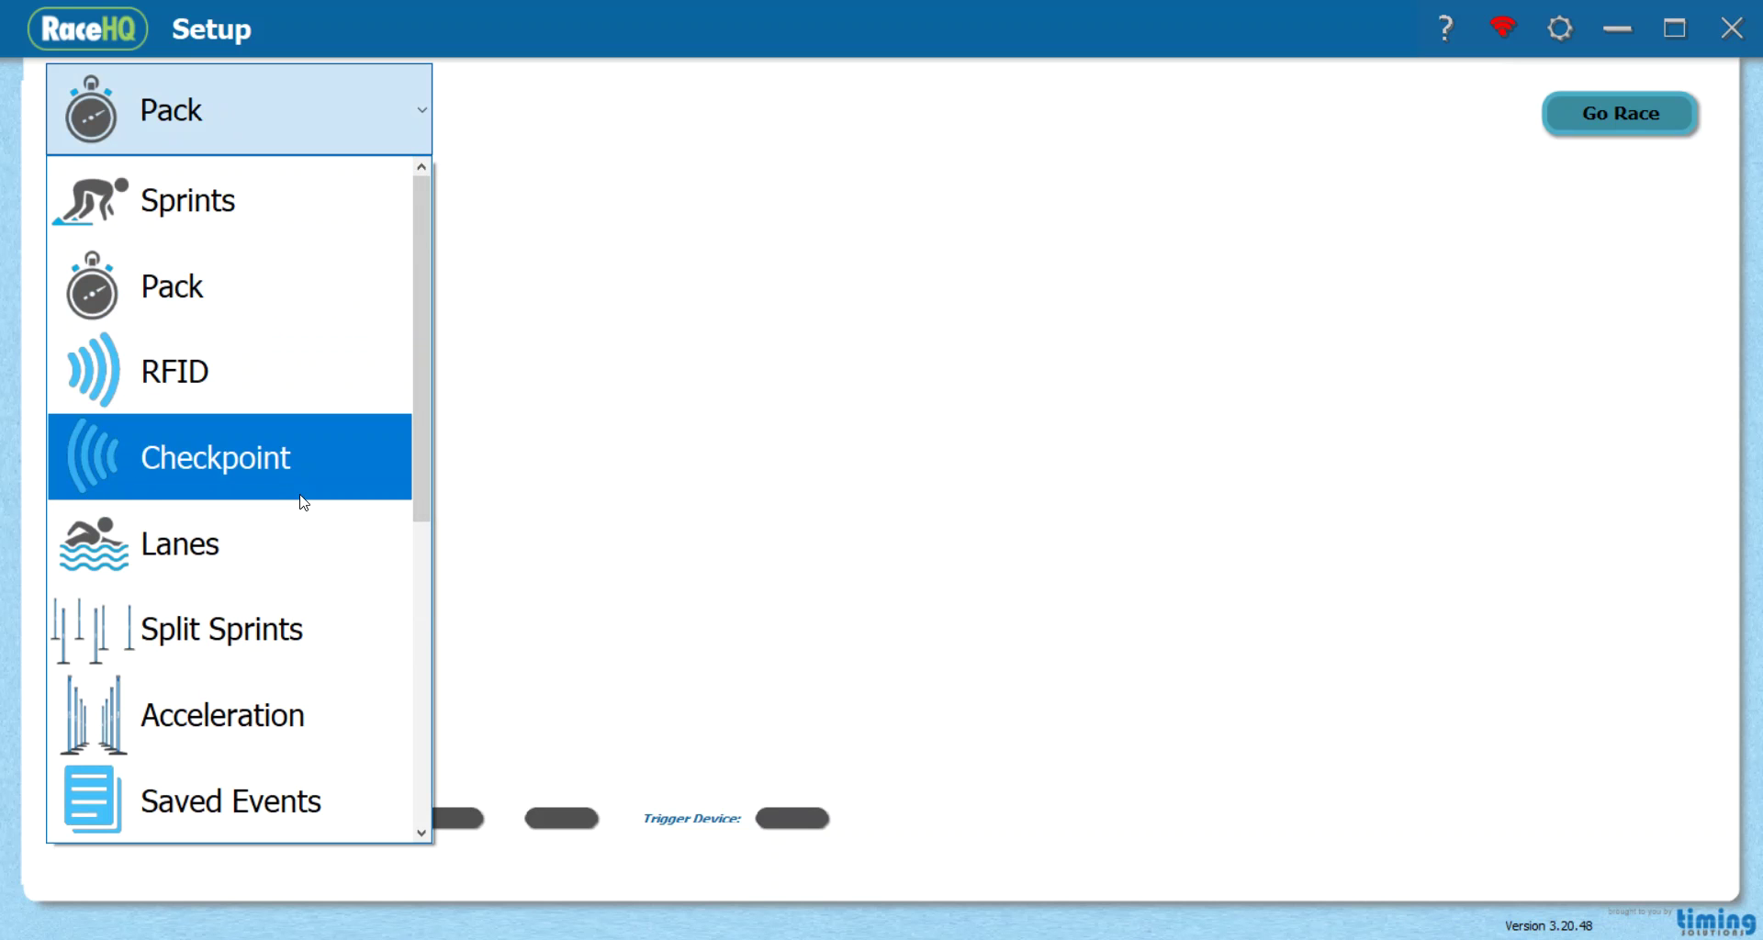
click(348, 325)
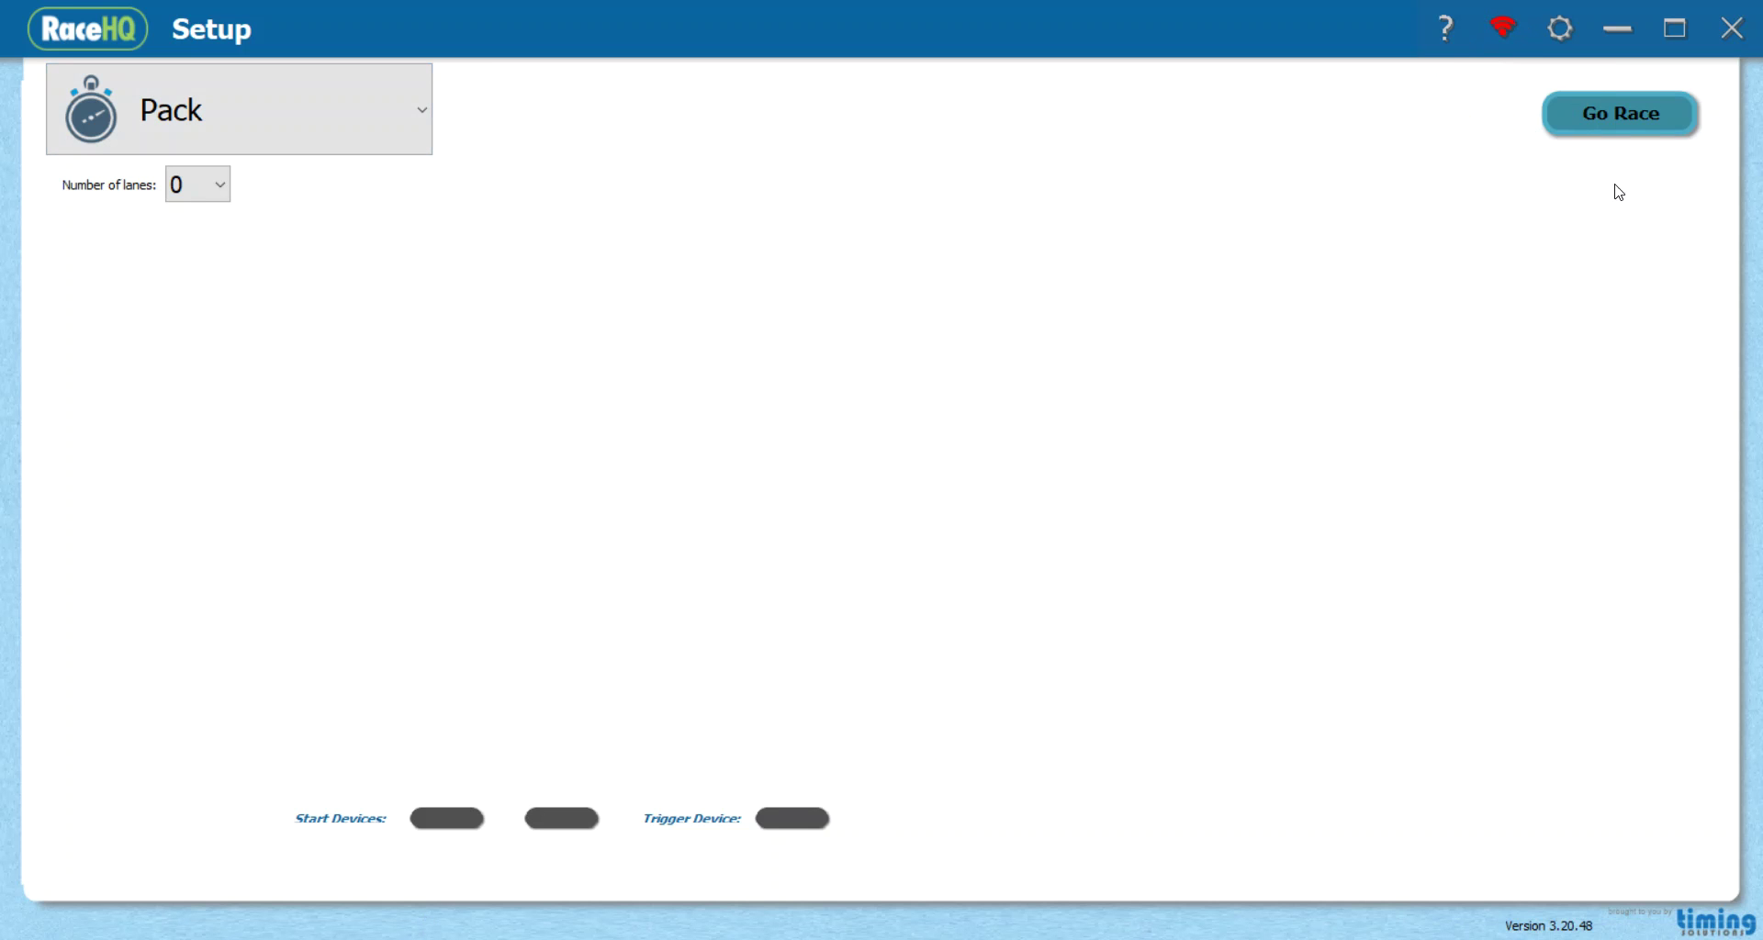
Open the race screen for the Pack setup and start the race clock.
click(1633, 120)
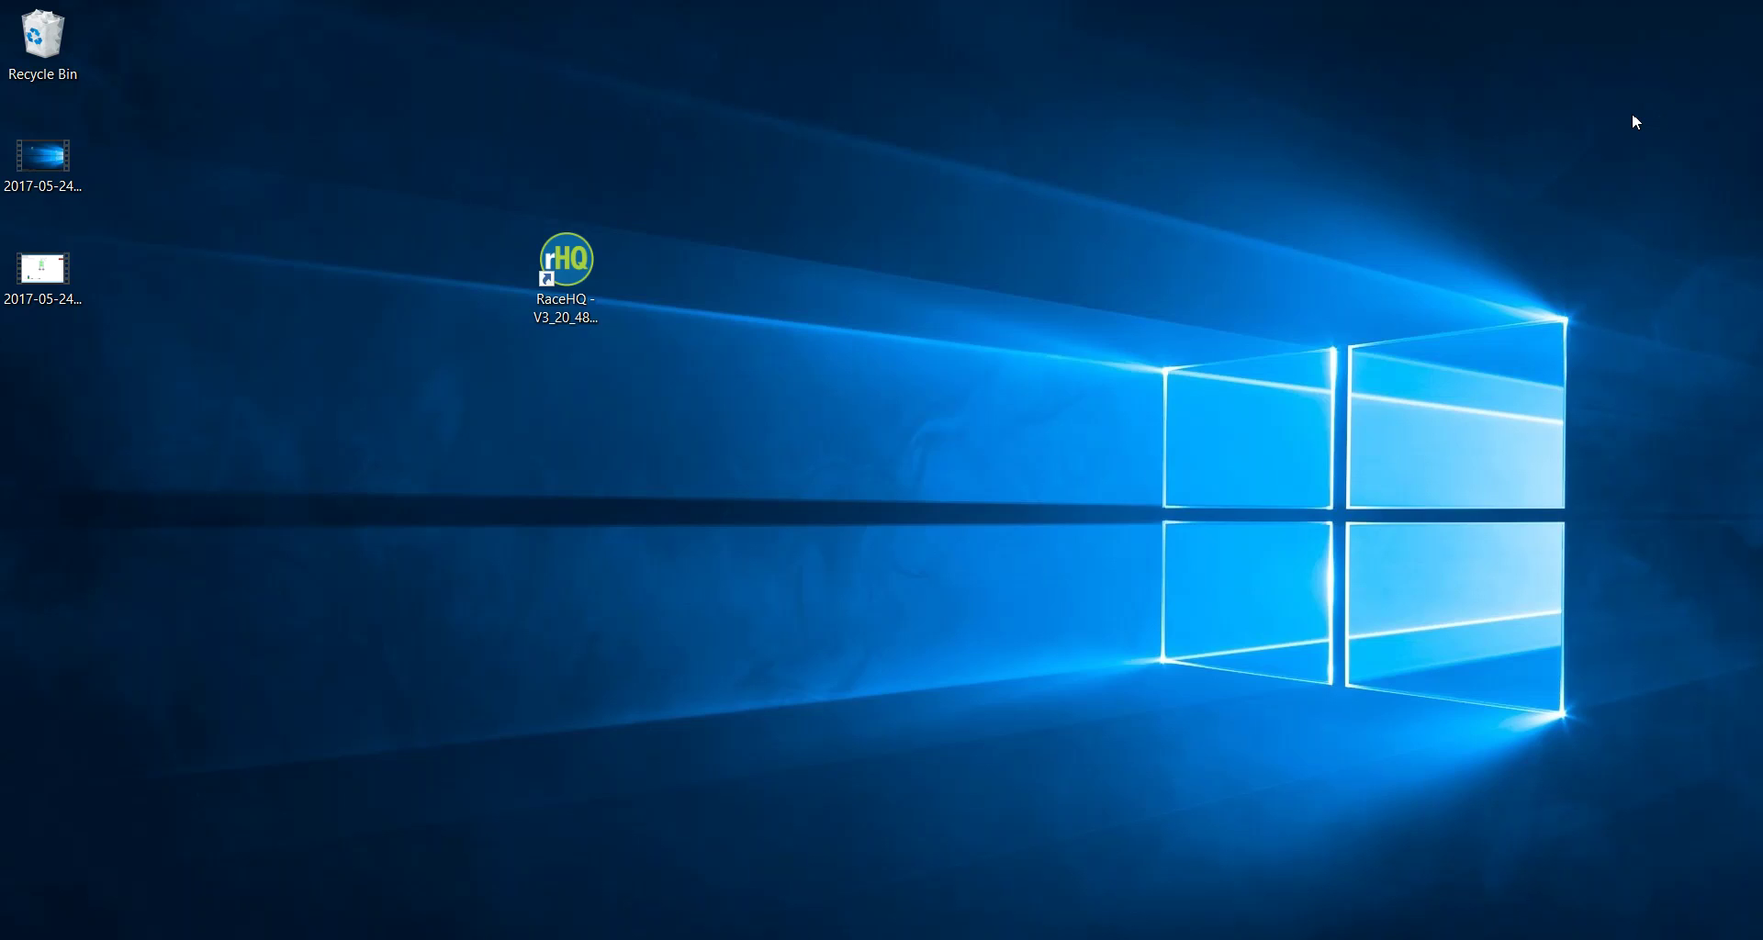
click(1455, 162)
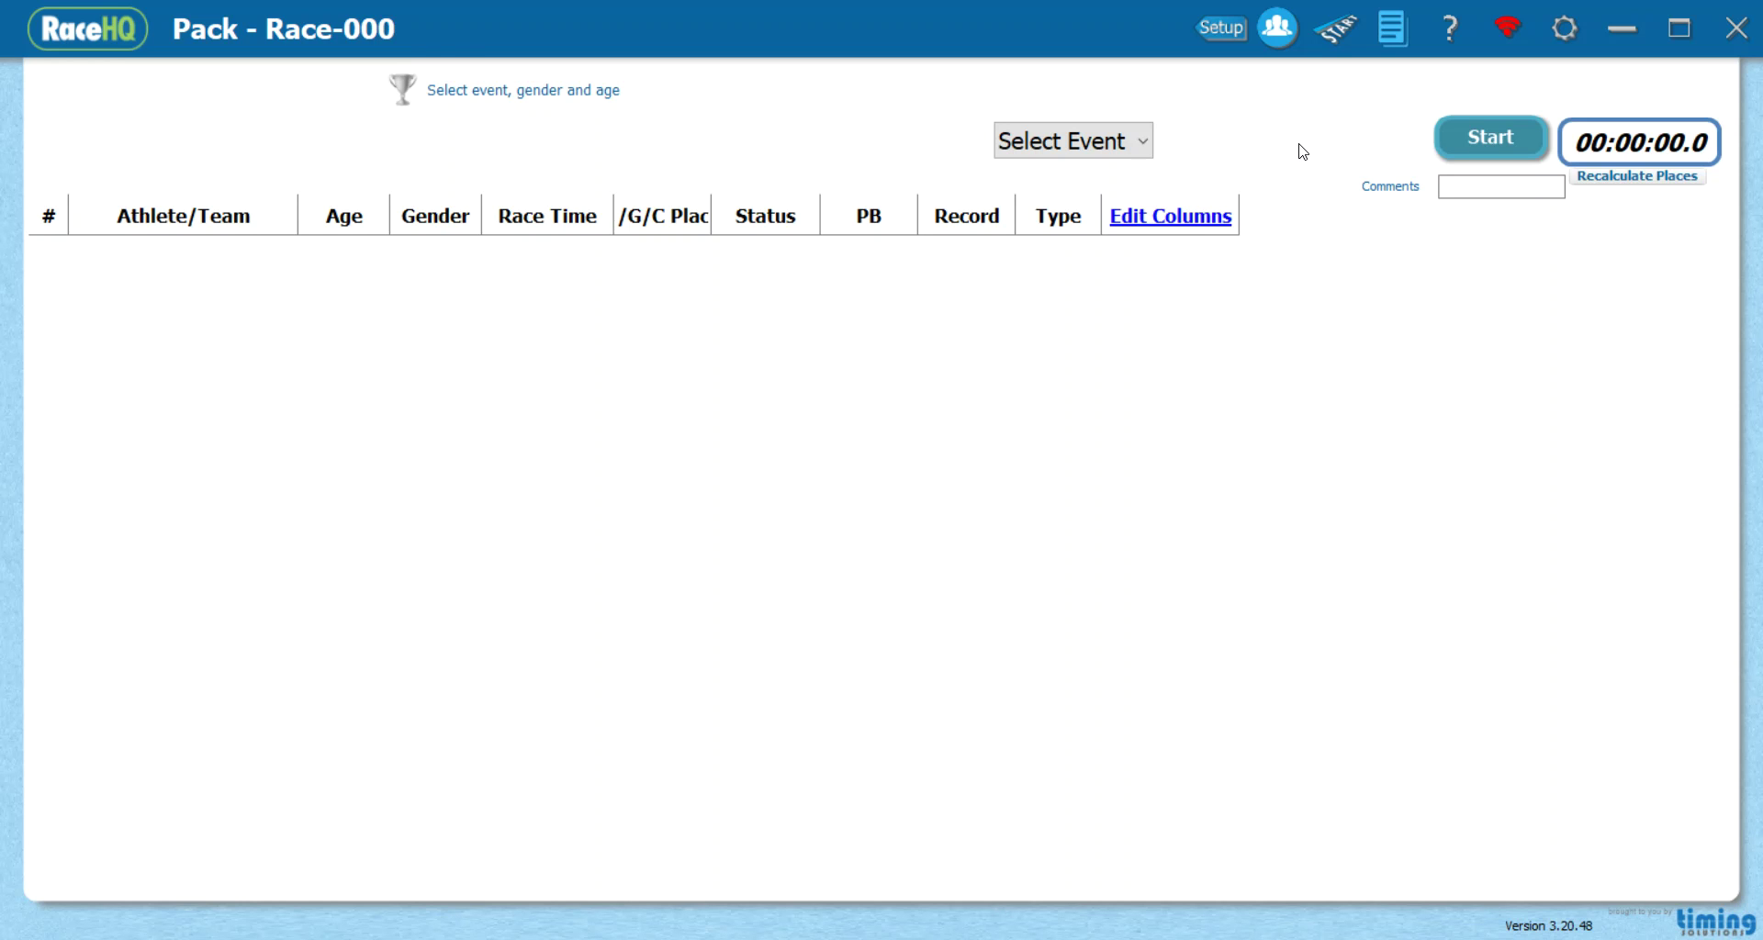
key(space)
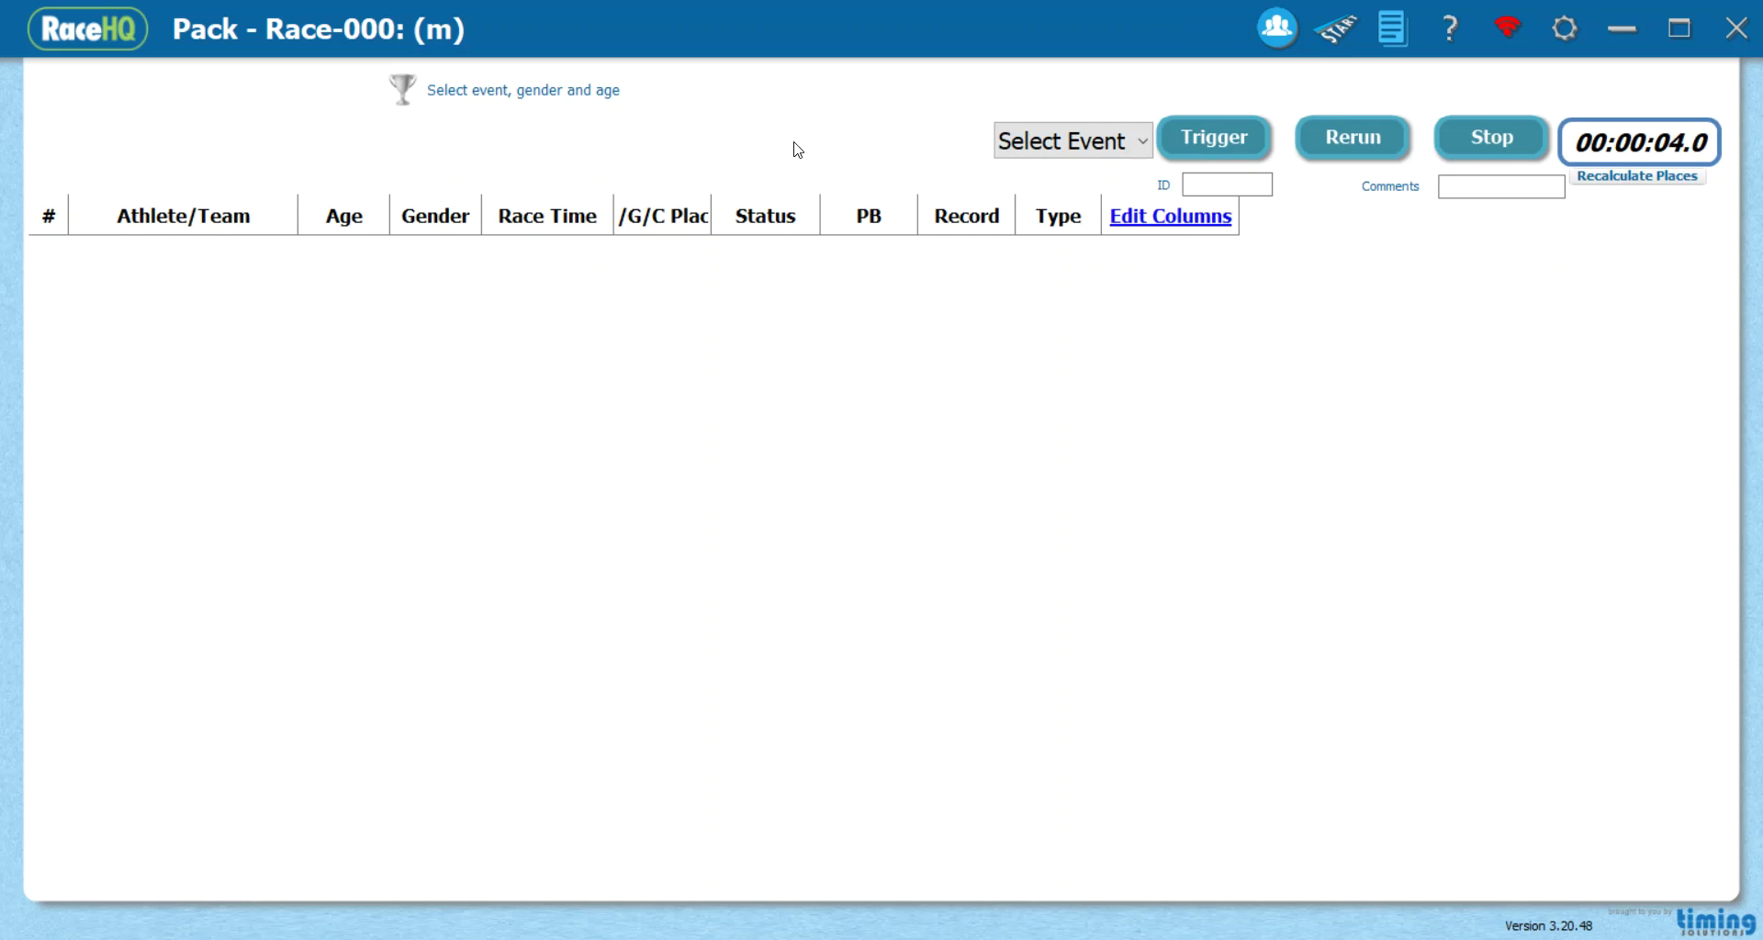
Set the running race's event to 300m.
click(1074, 143)
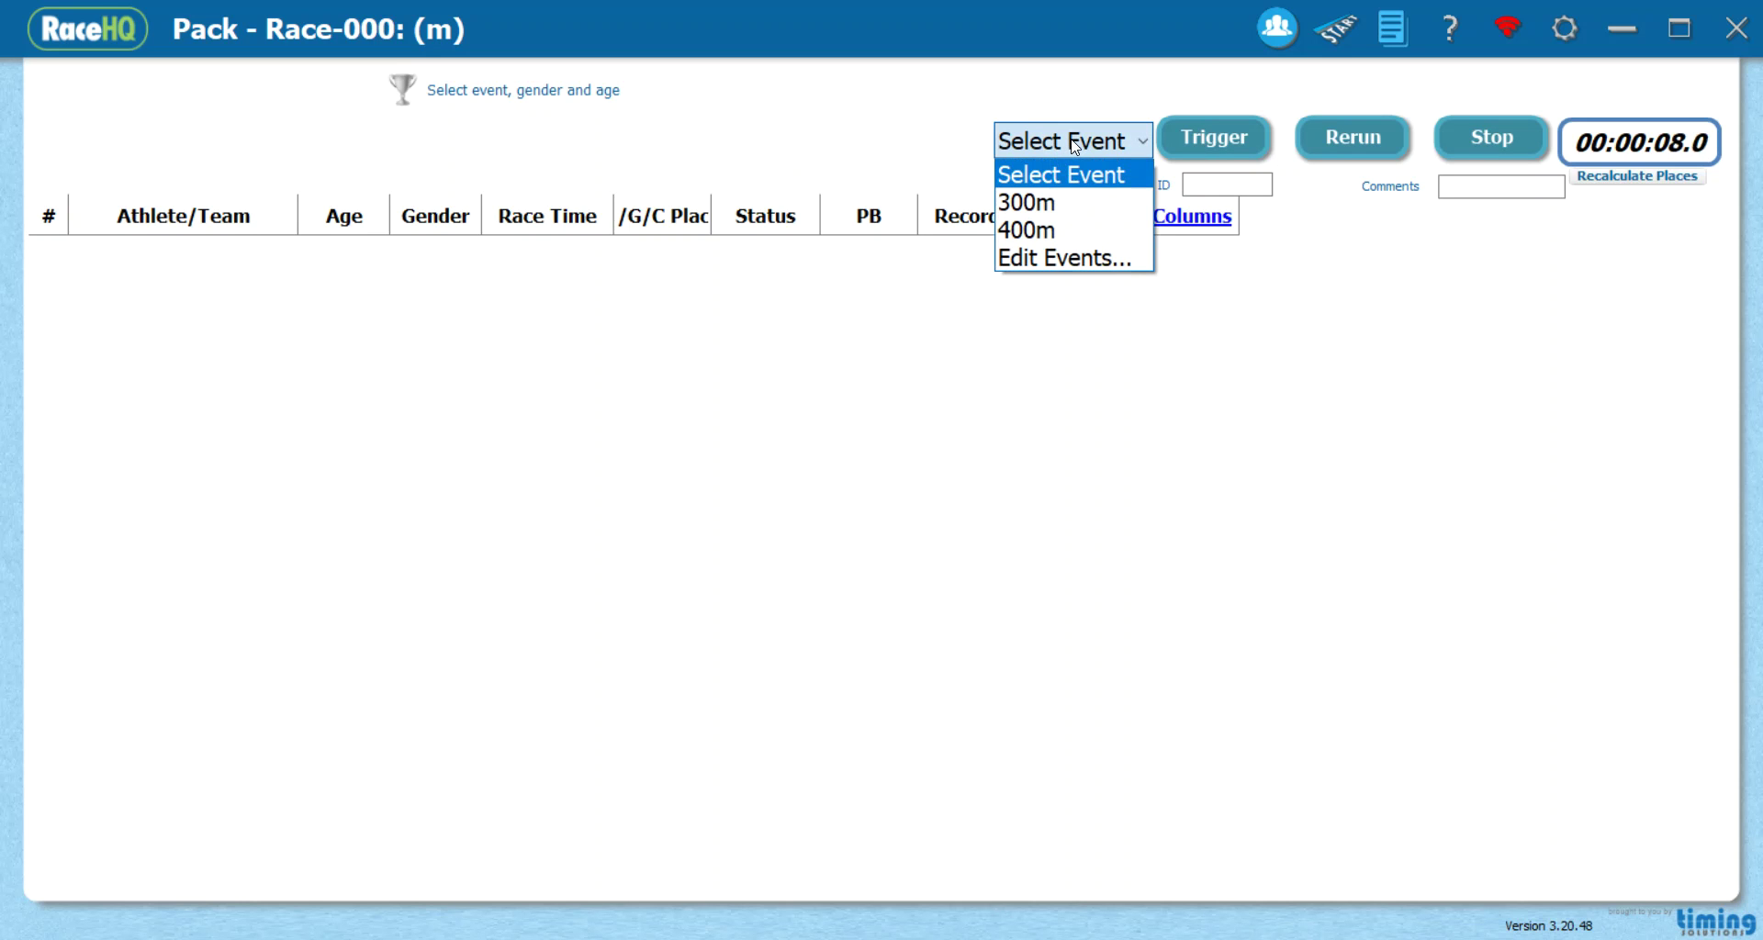
click(867, 140)
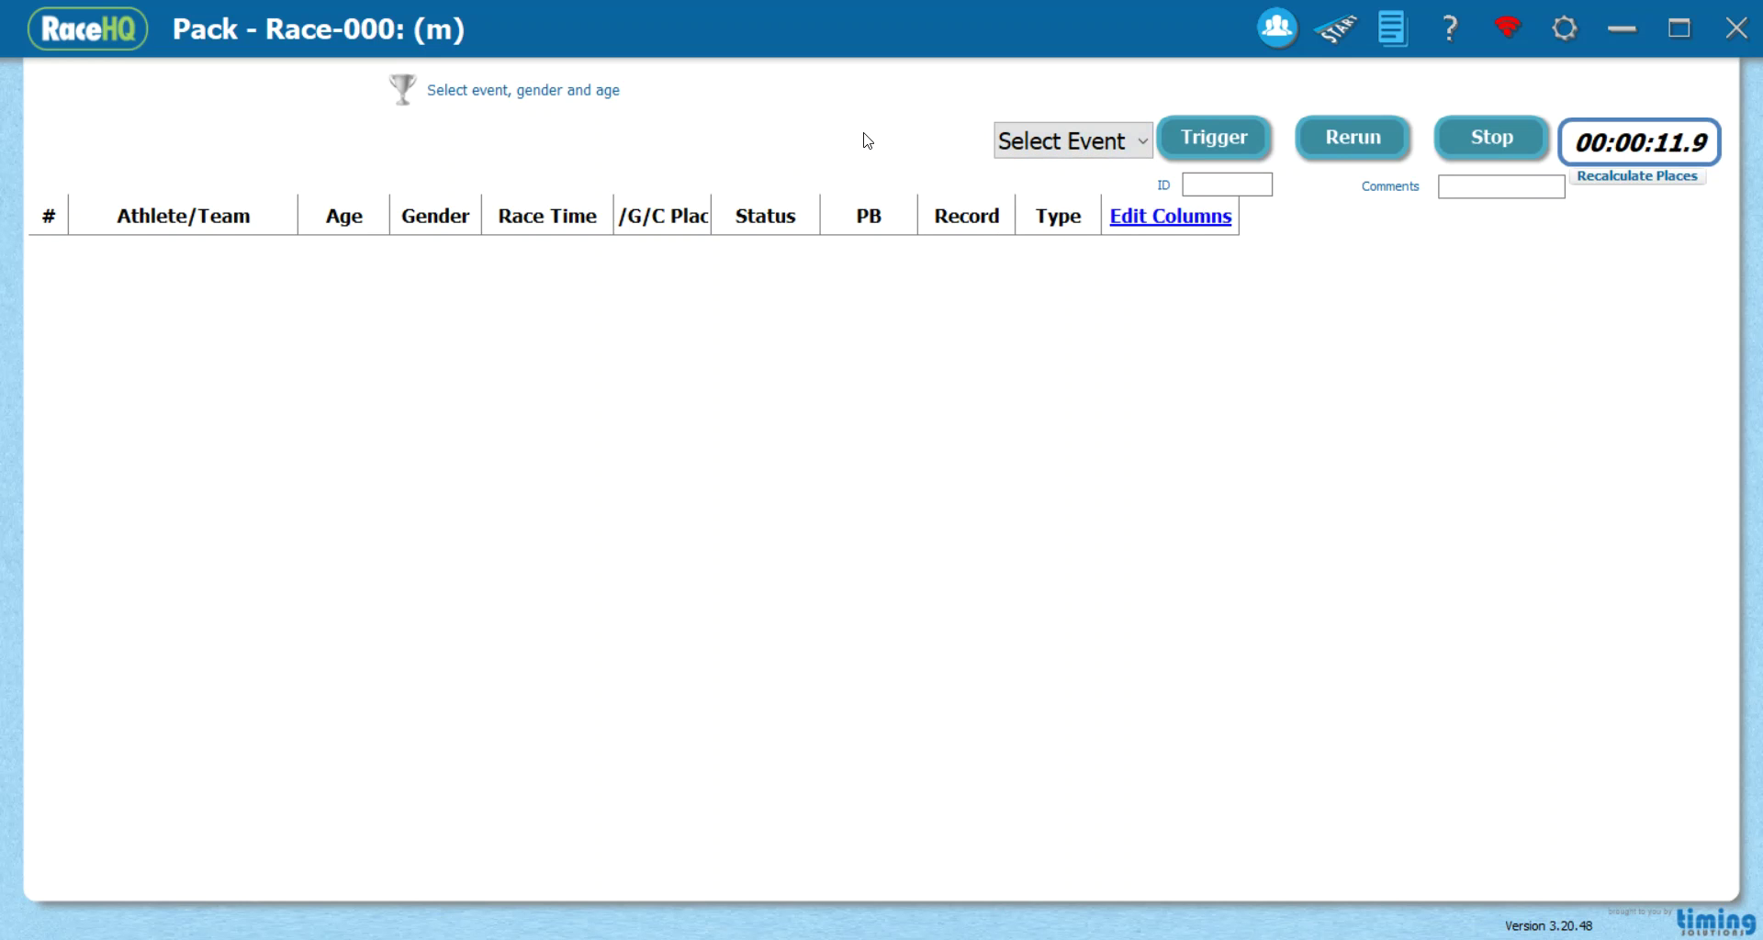
click(1056, 142)
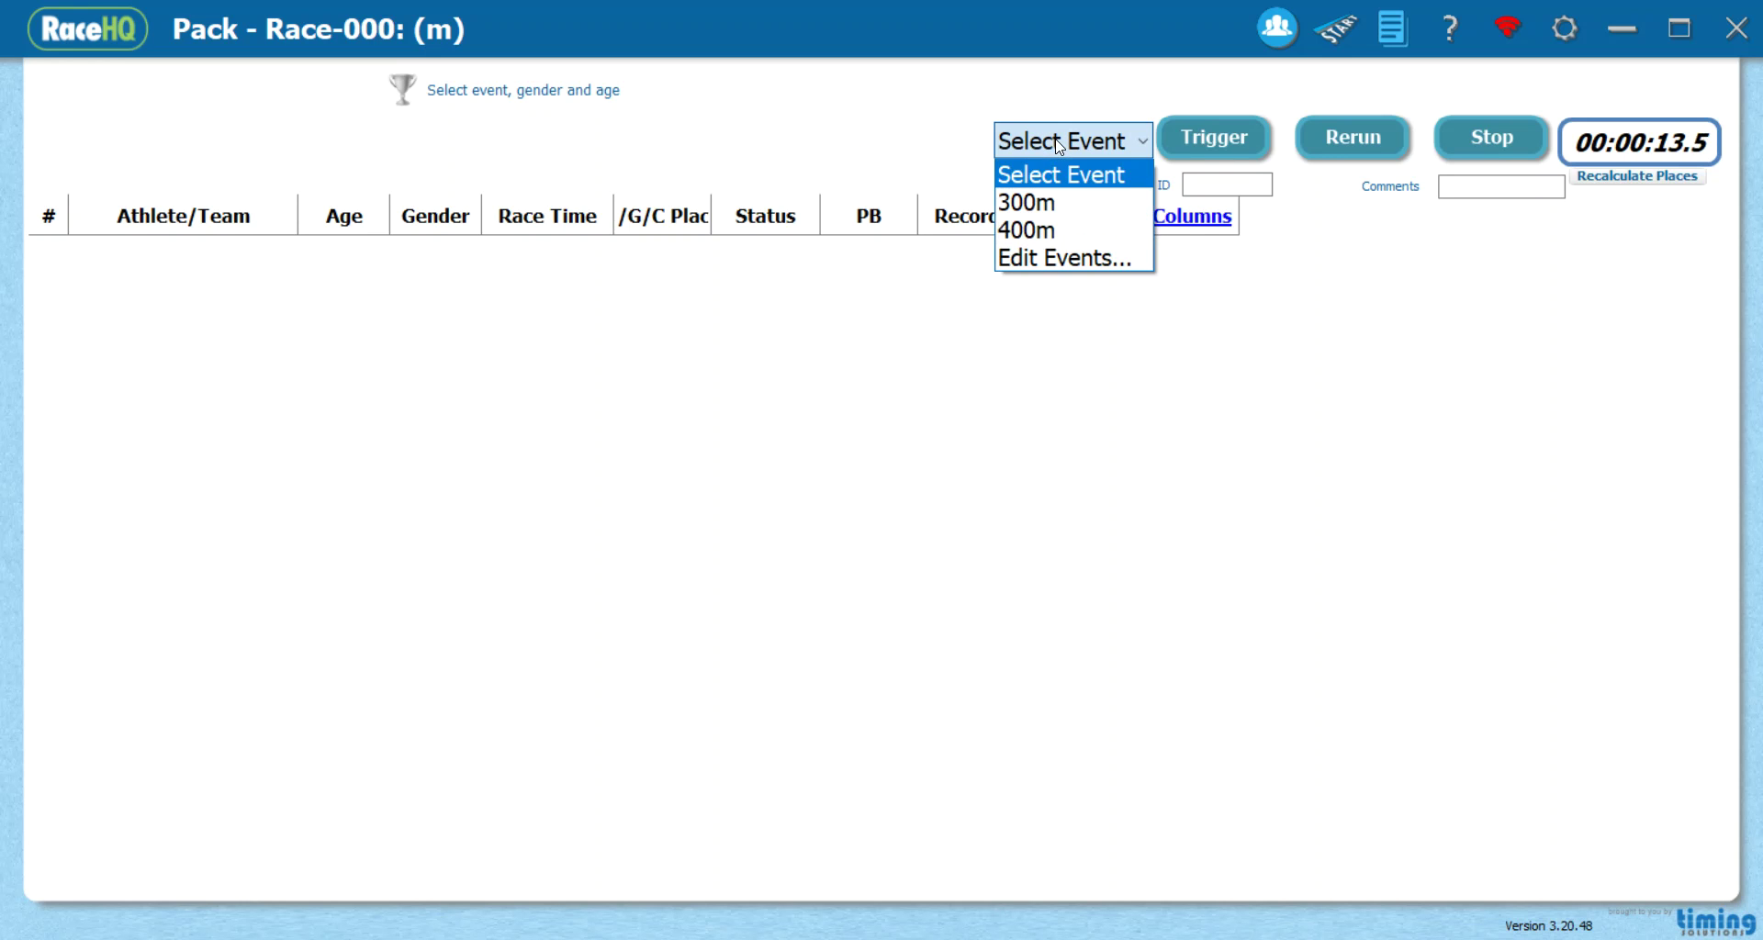
click(1047, 198)
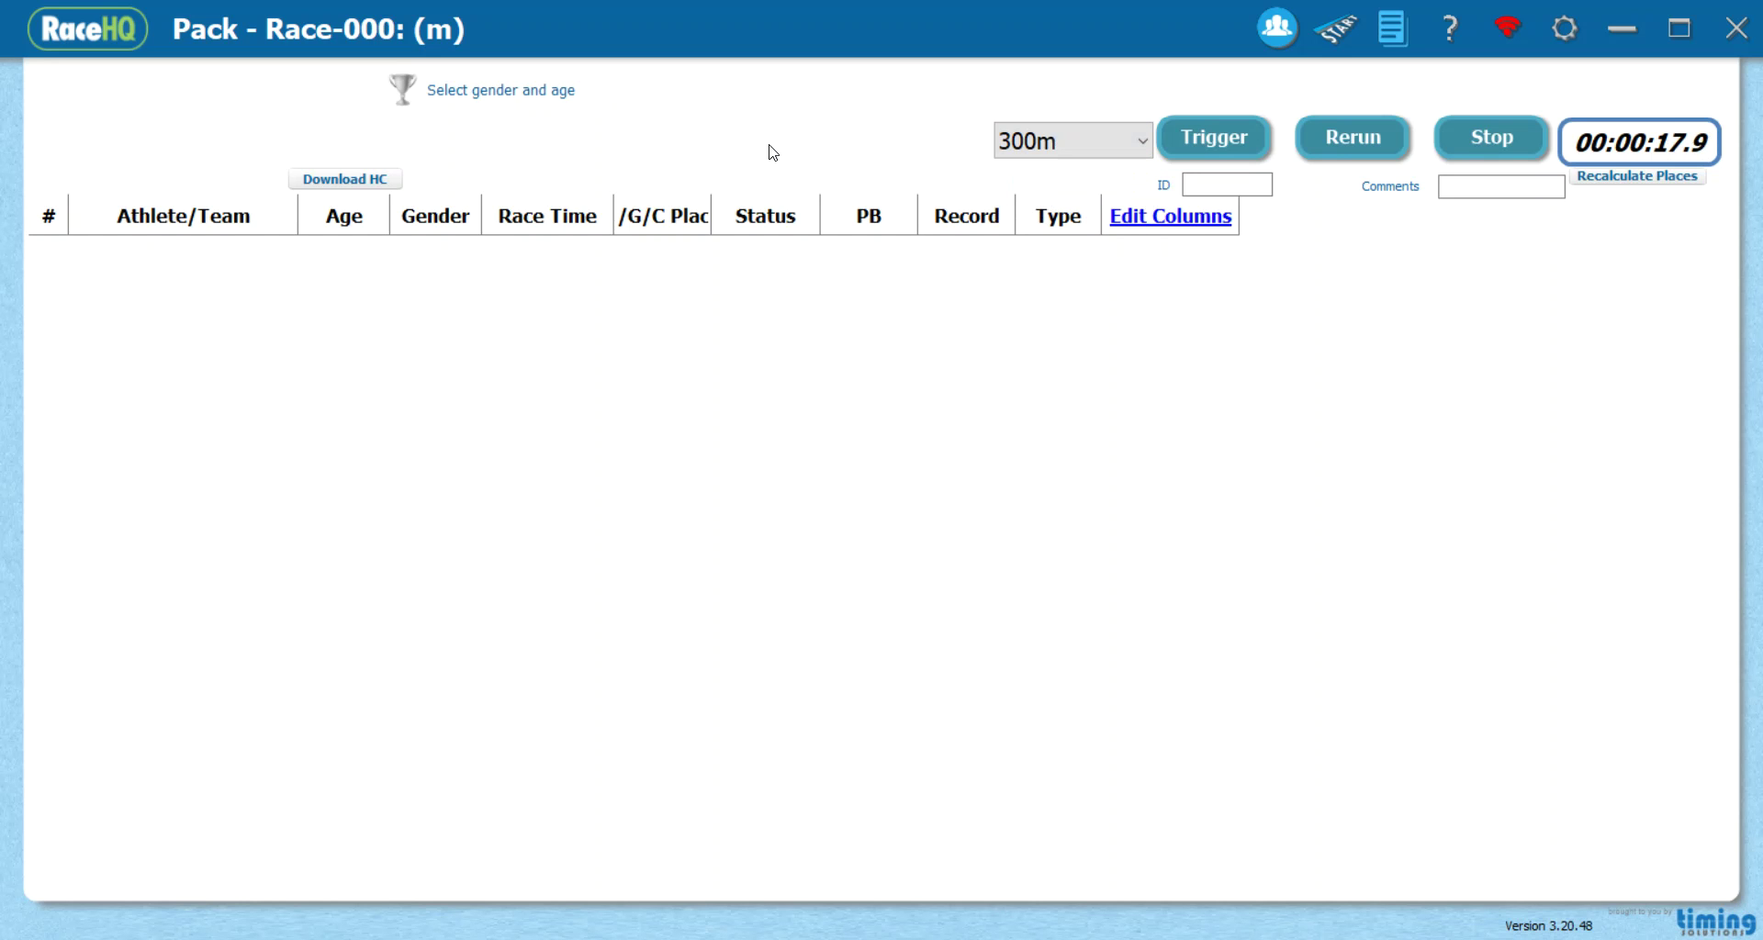
Trigger eleven manual finish times for the running 300m race.
click(1214, 131)
click(1214, 130)
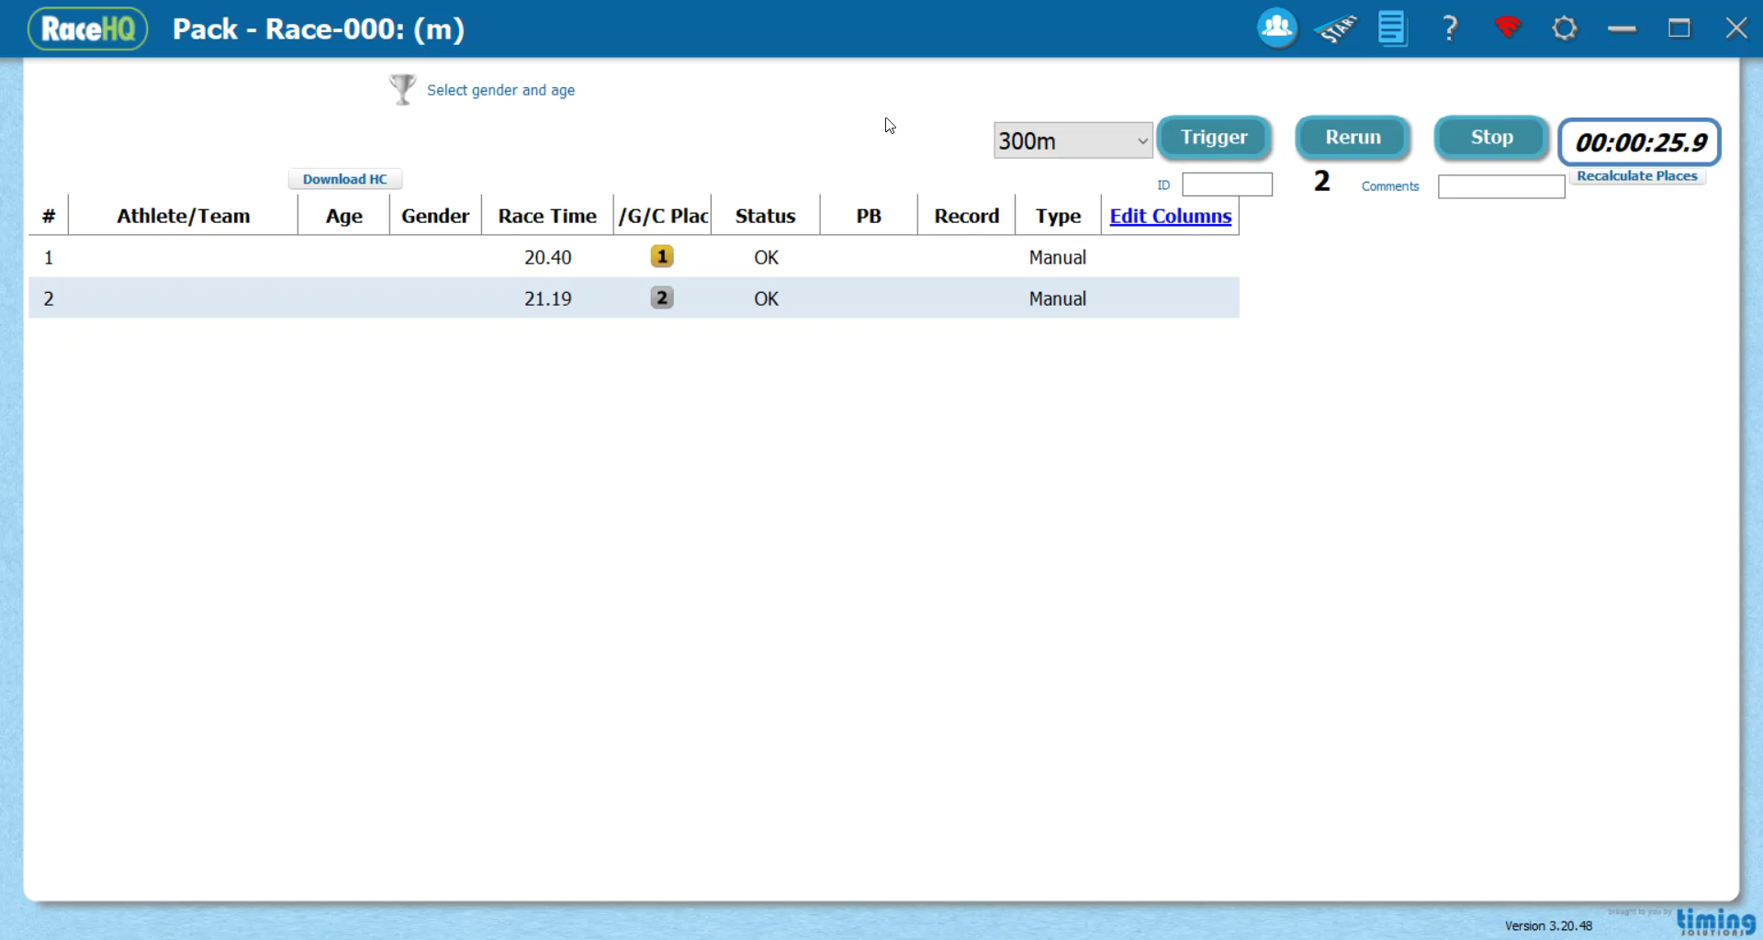
key(space)
key(space)
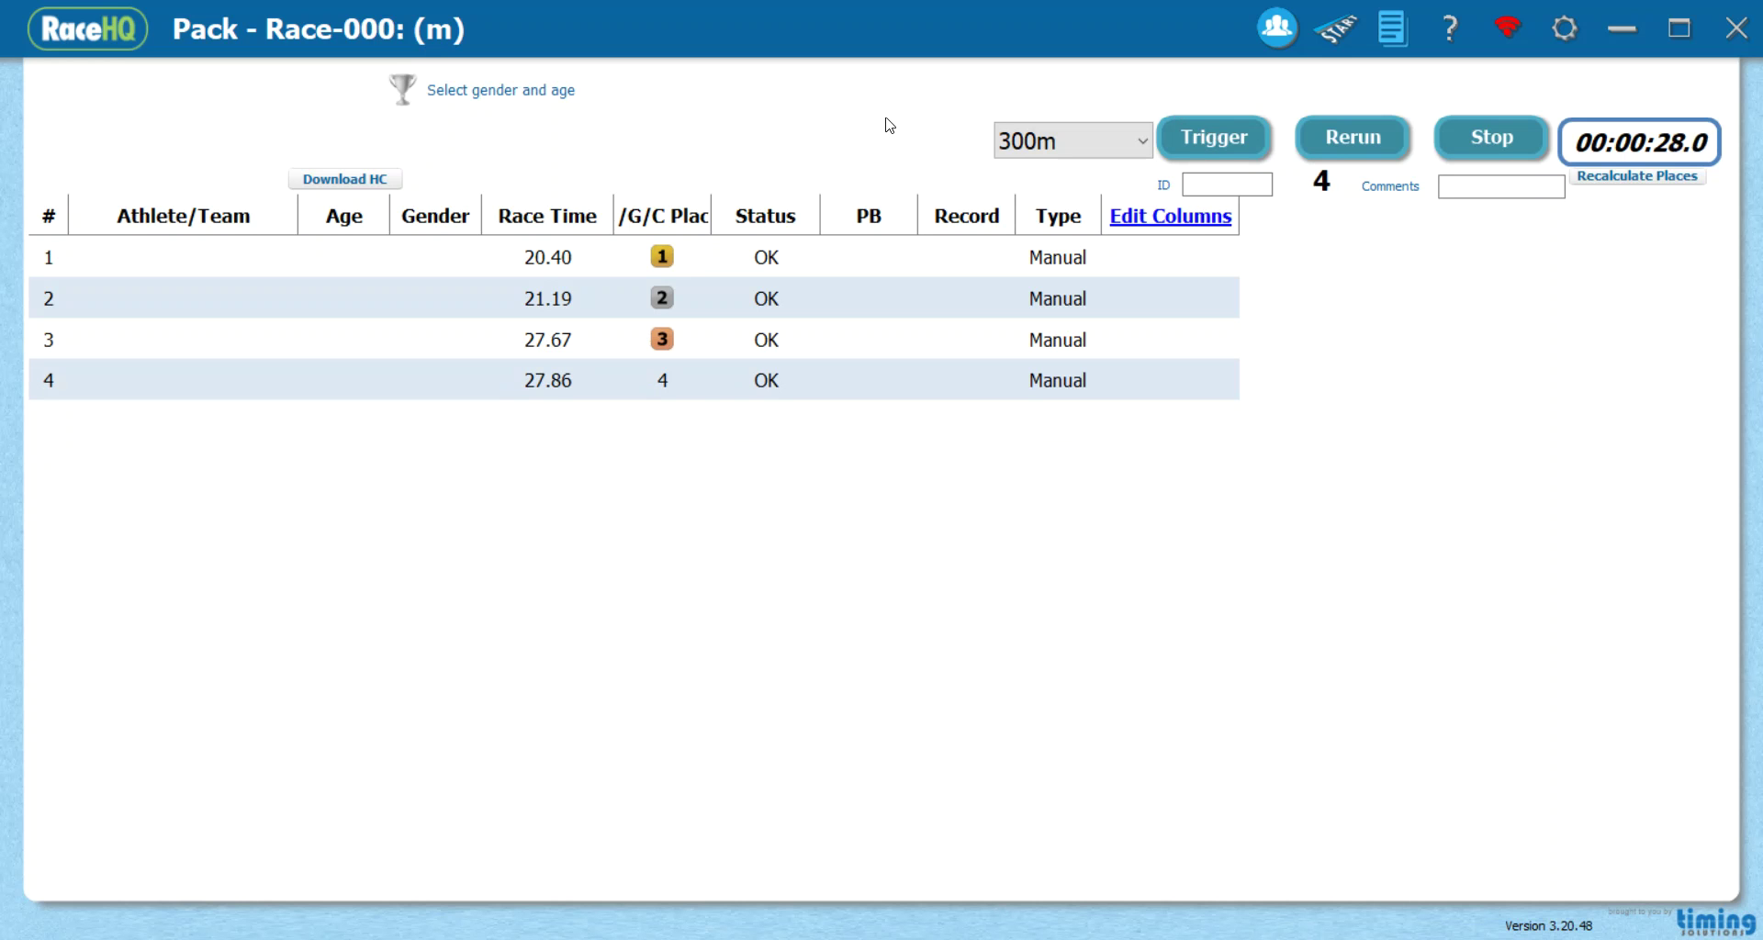
key(space)
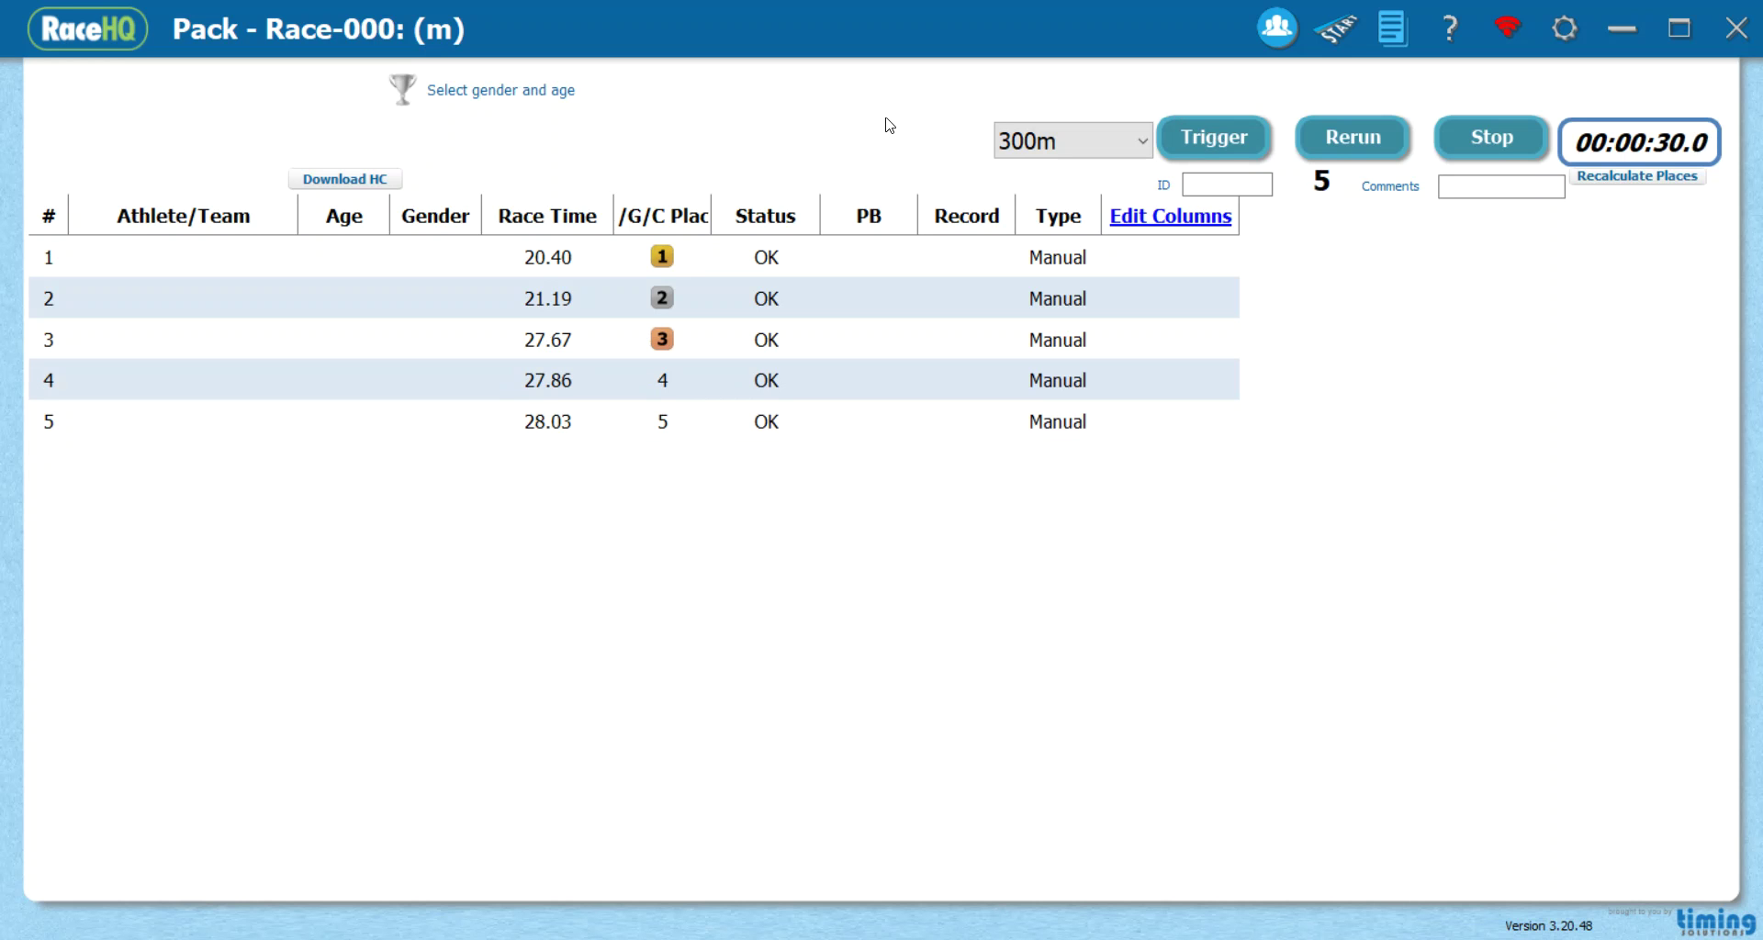
key(space)
key(space)
key(space)
key(space)
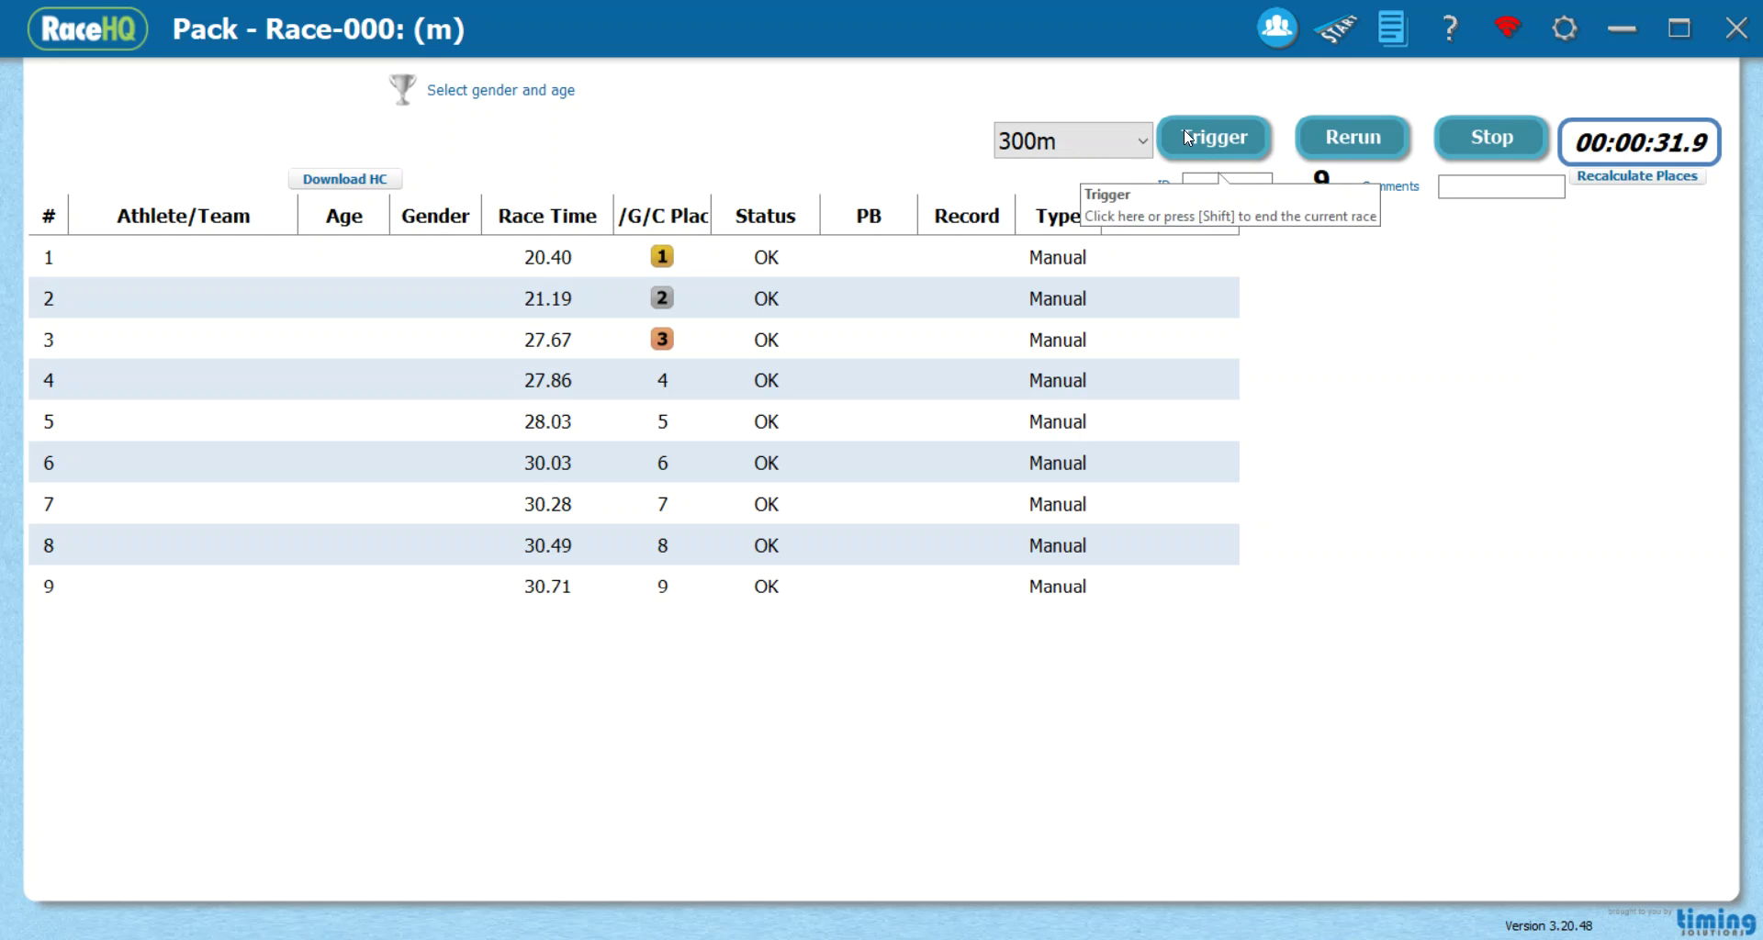
key(space)
key(space)
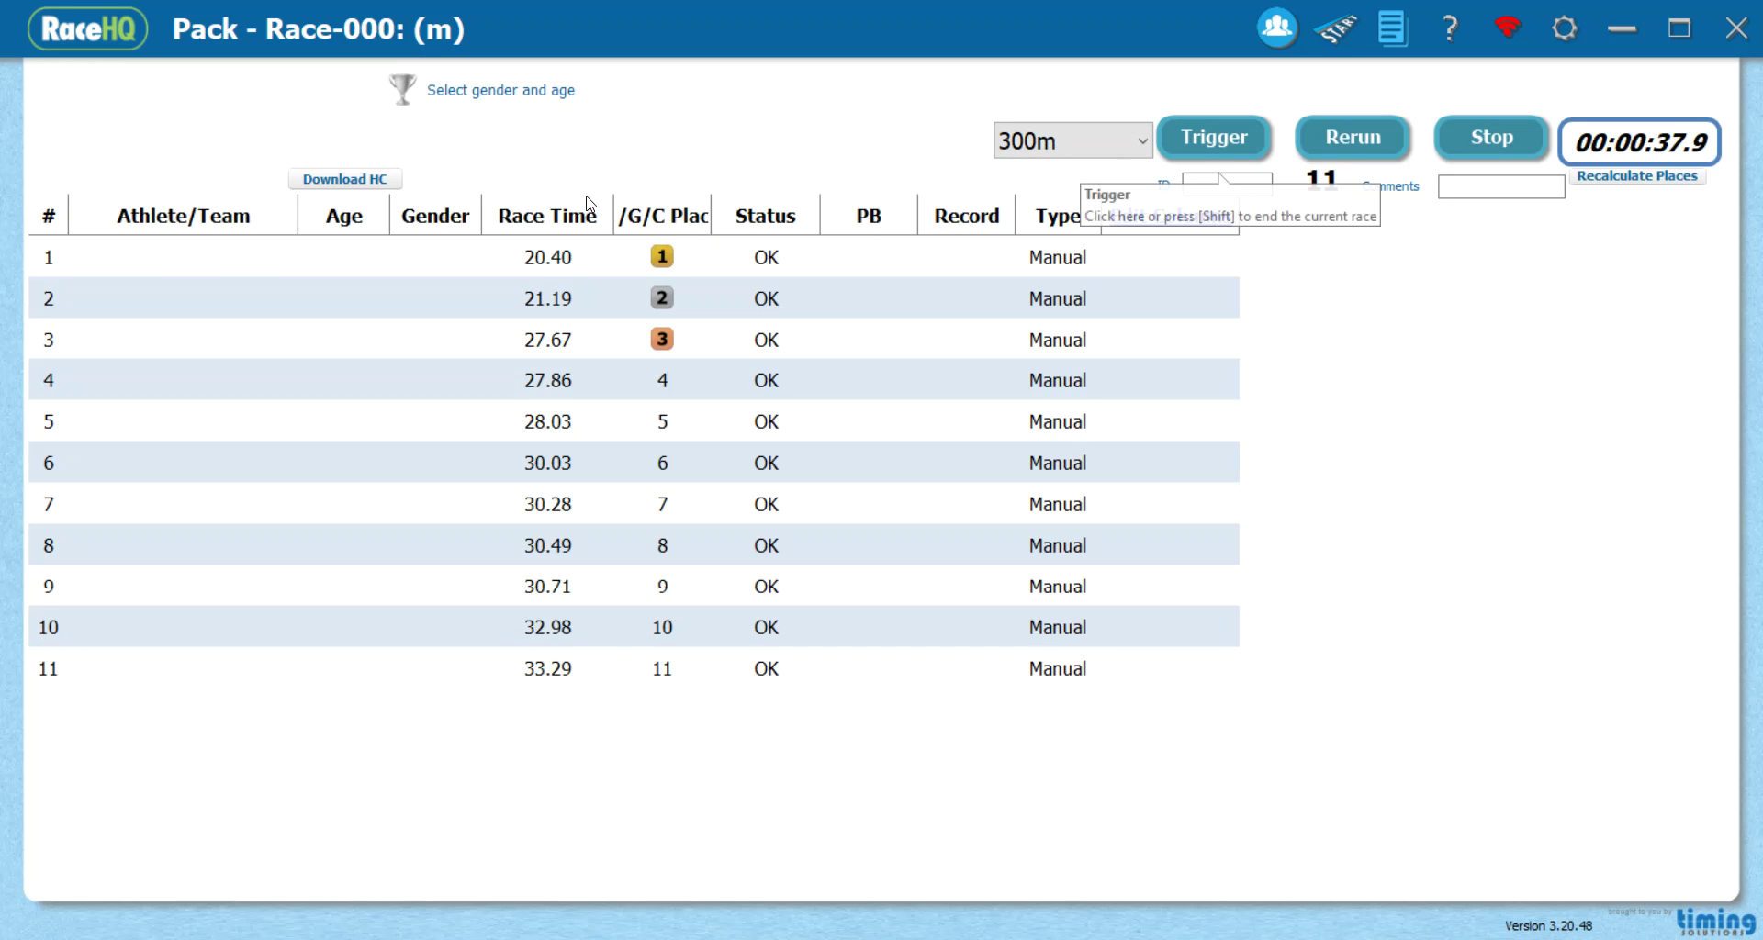
Assign athlete number 1 to the first finish time and athlete number 23 to the second.
click(206, 266)
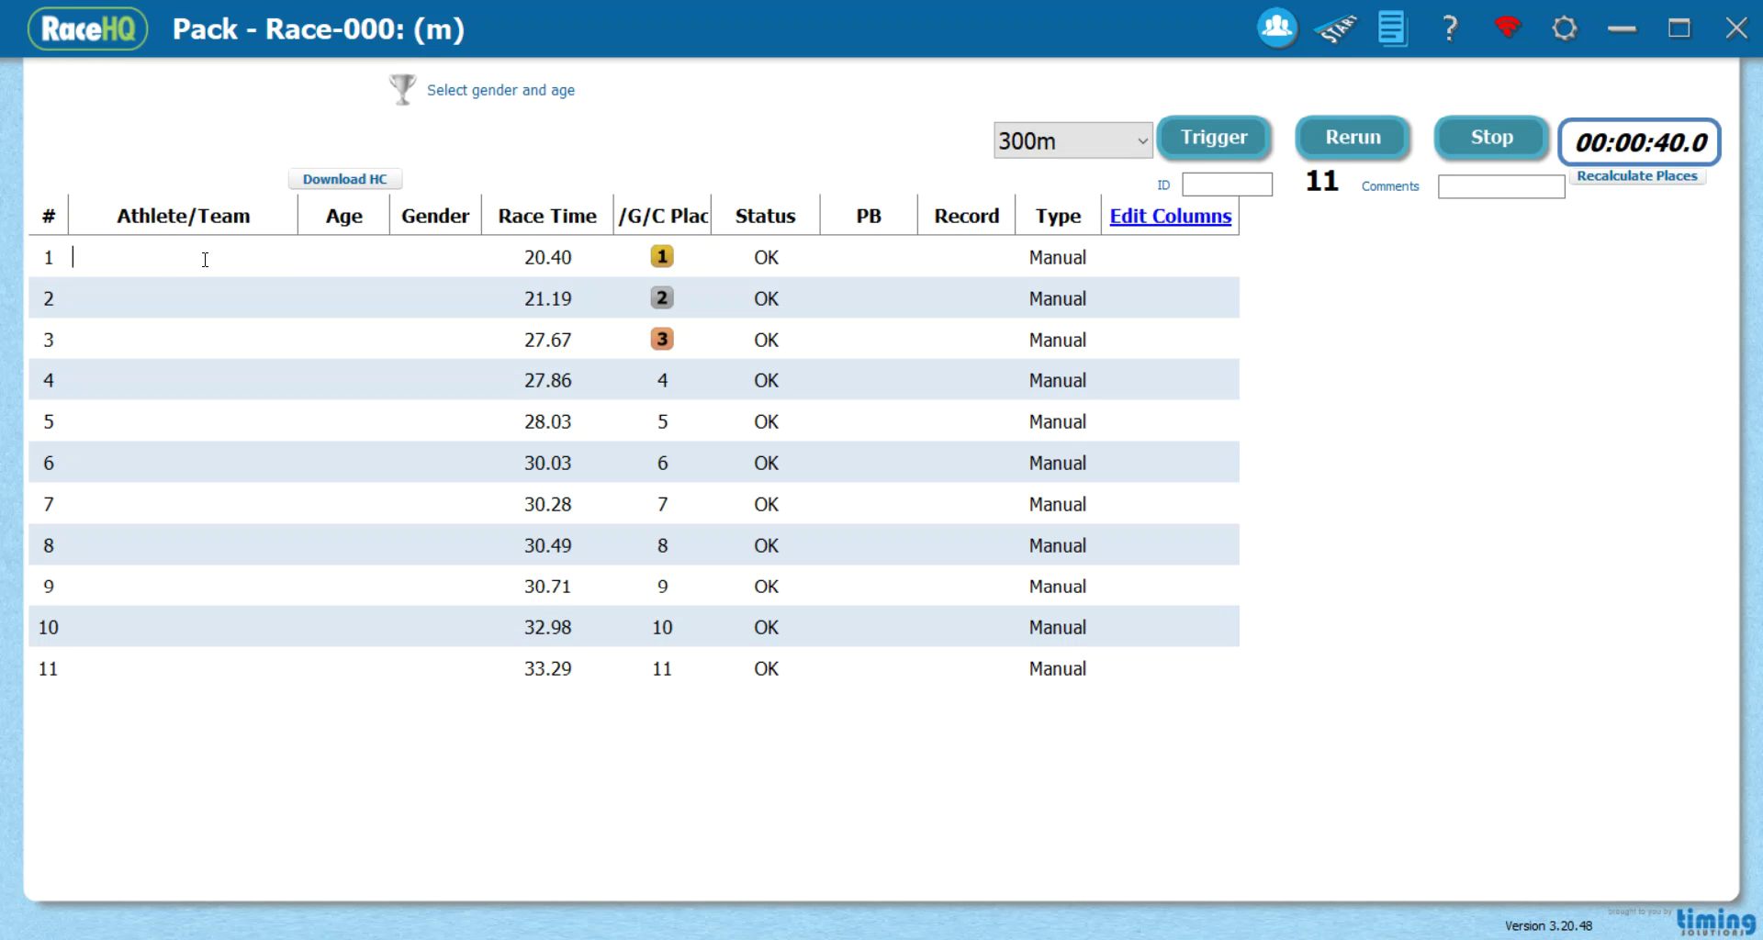
text(1)
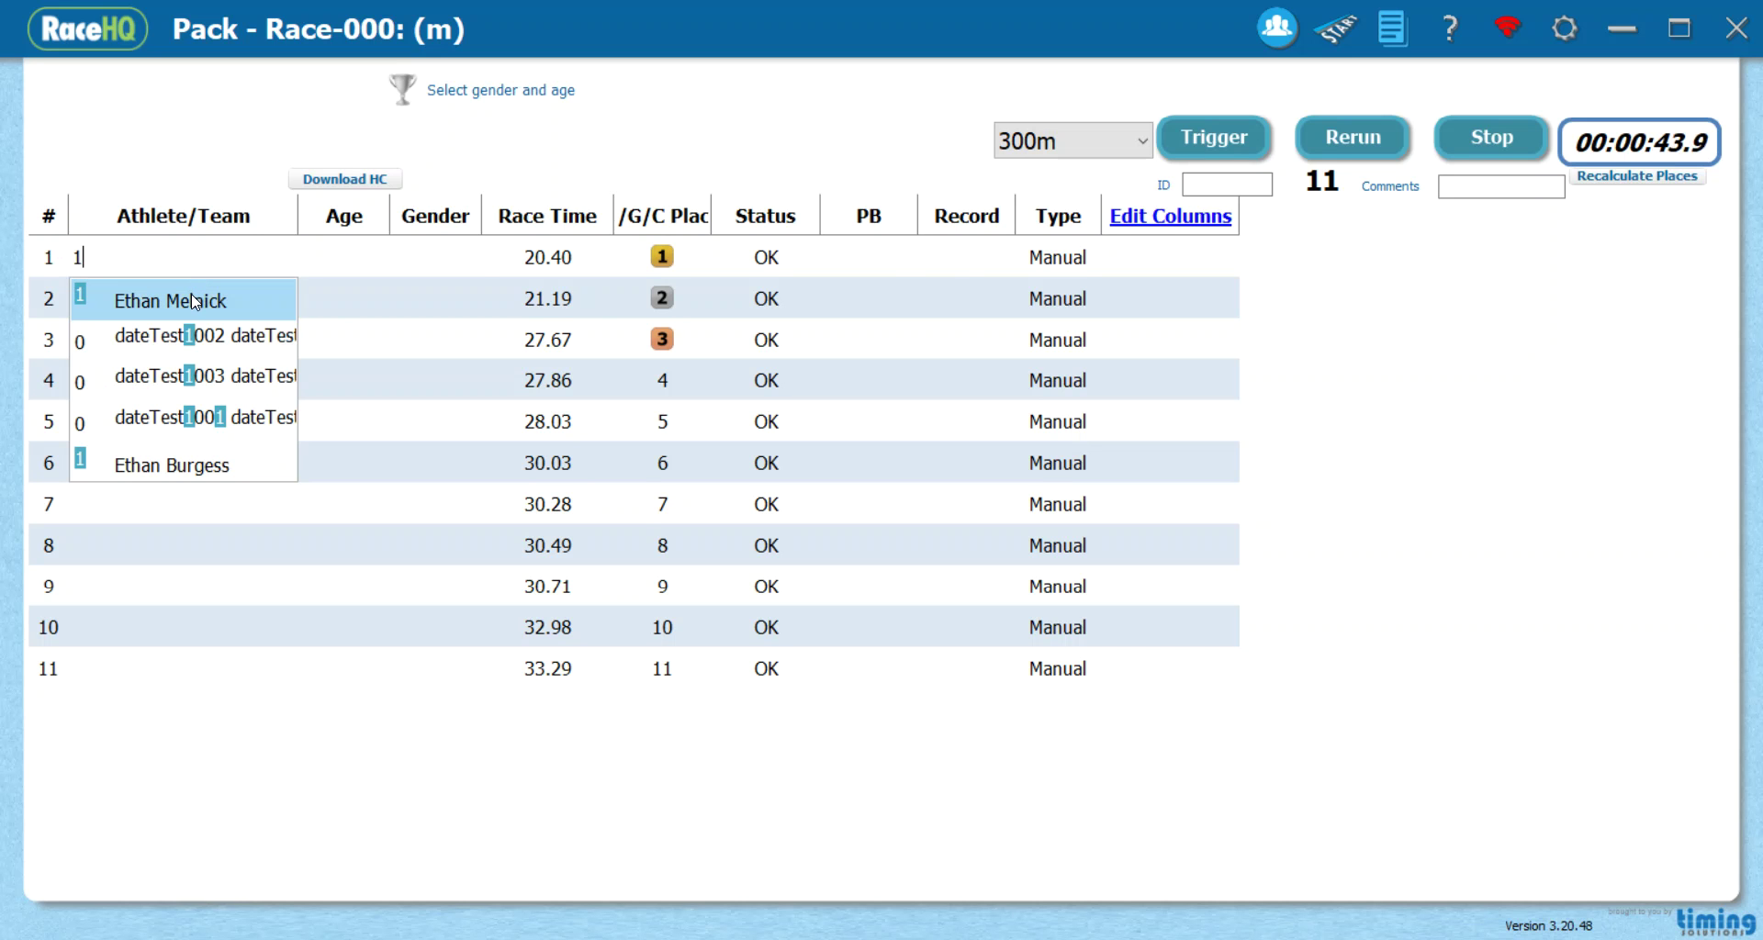
click(194, 300)
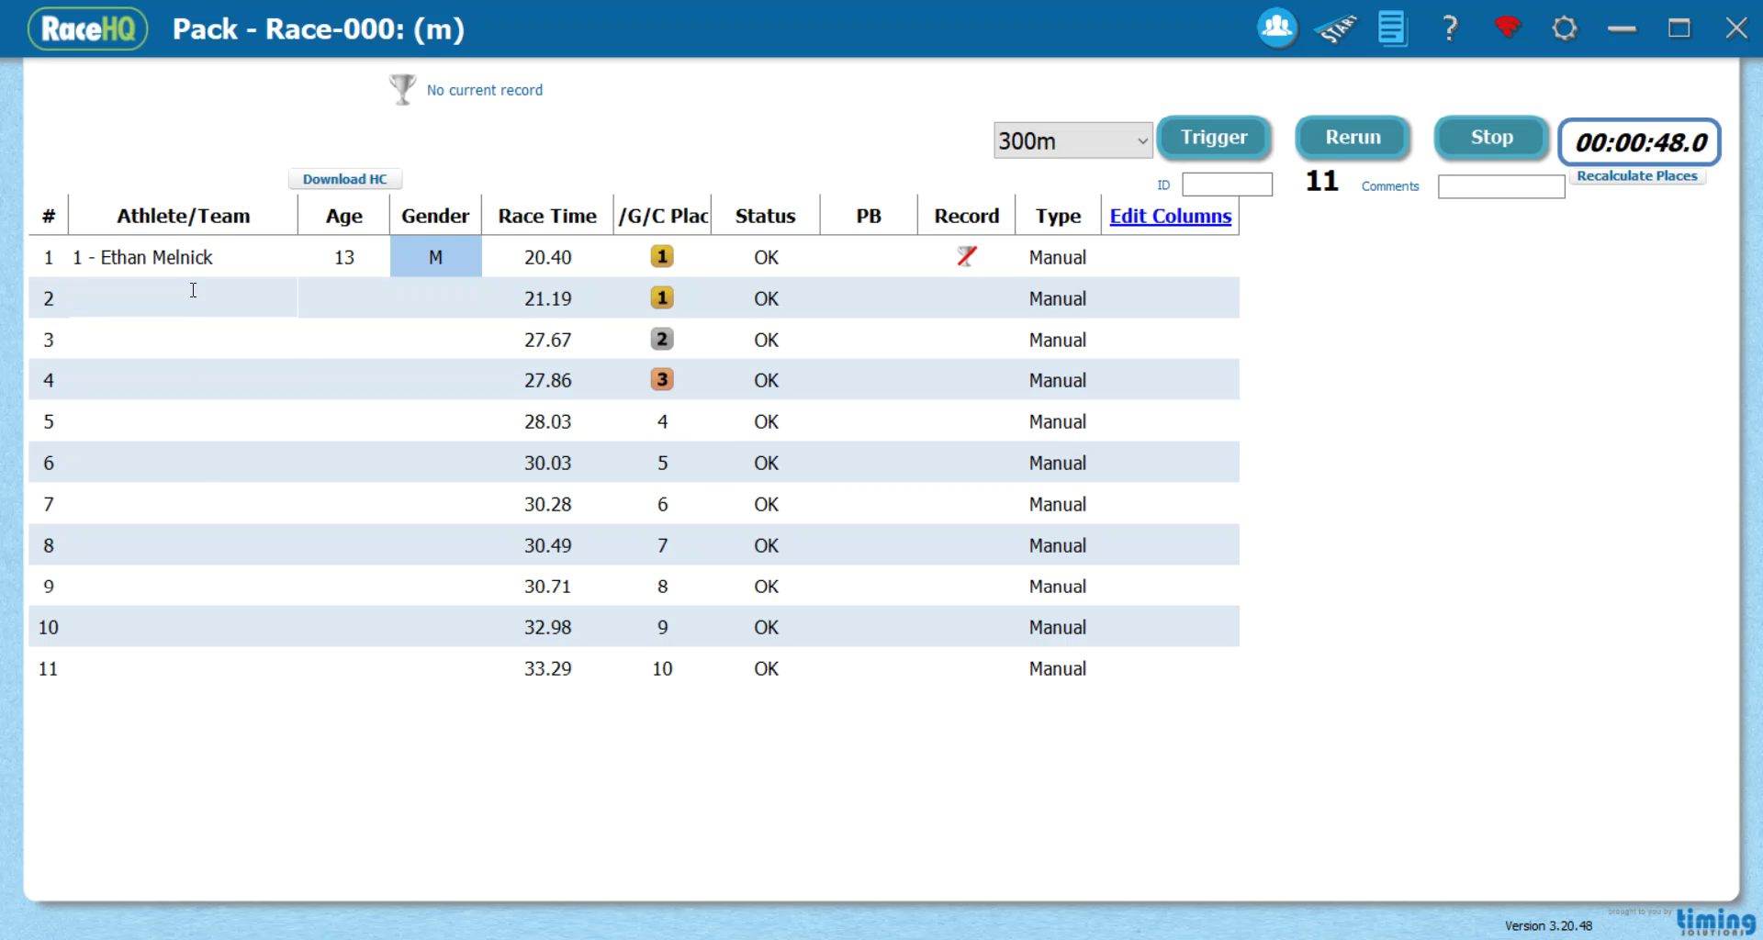
text(23)
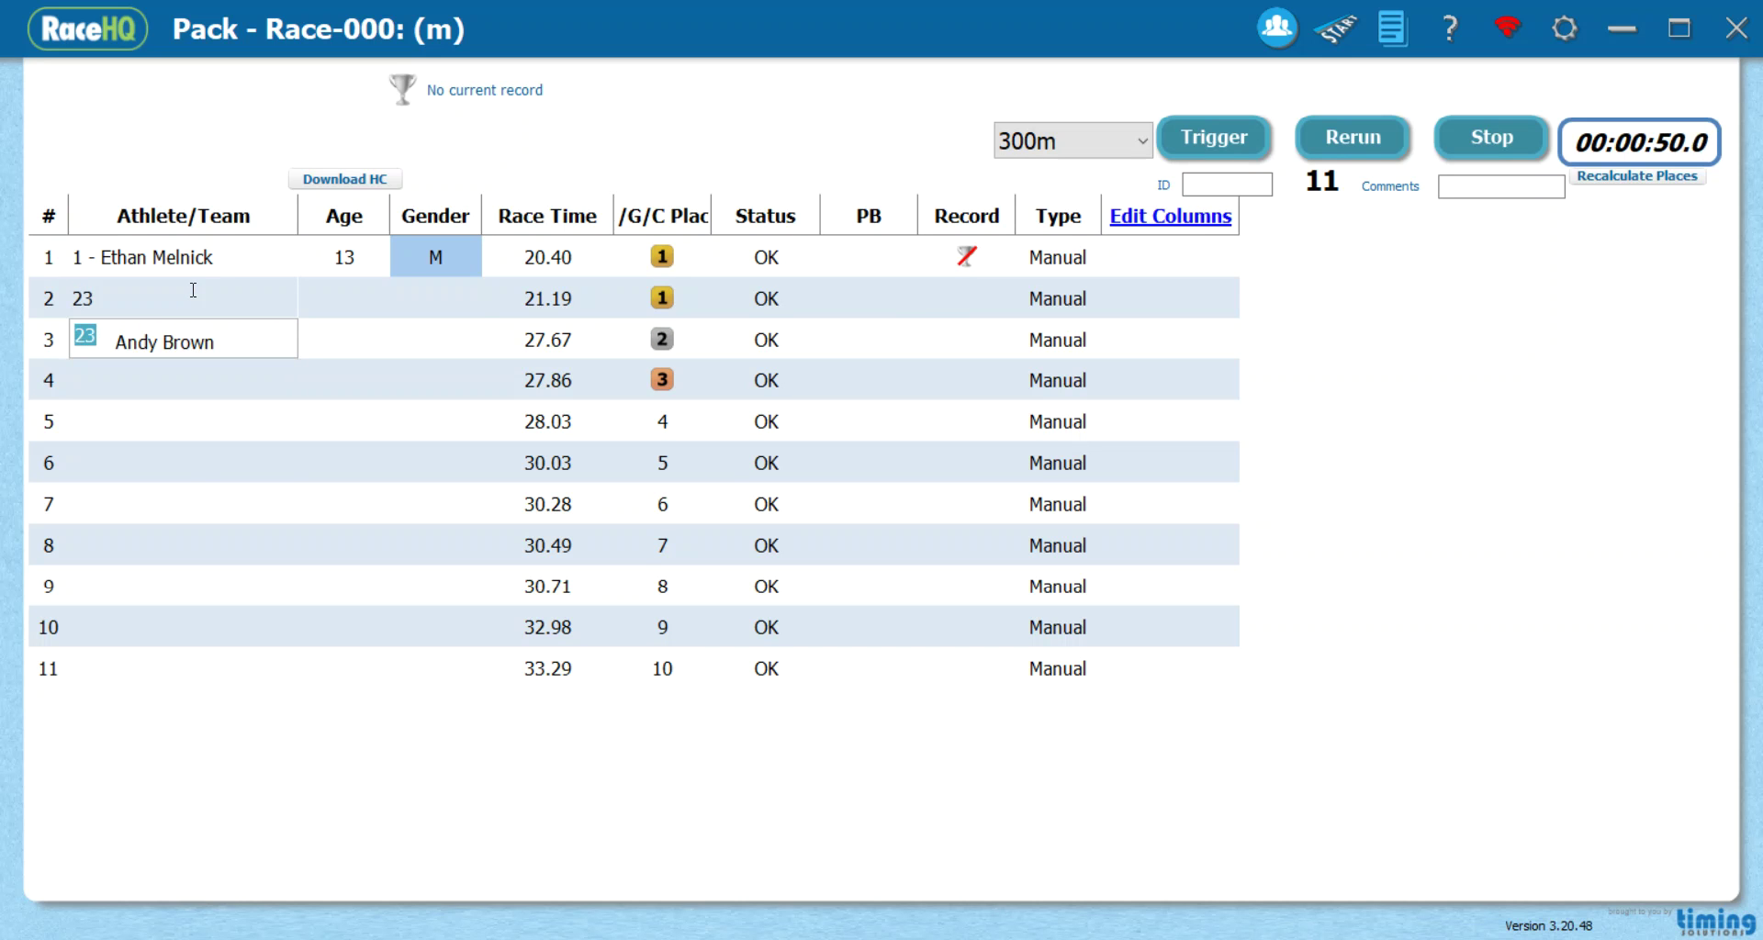
key(Return)
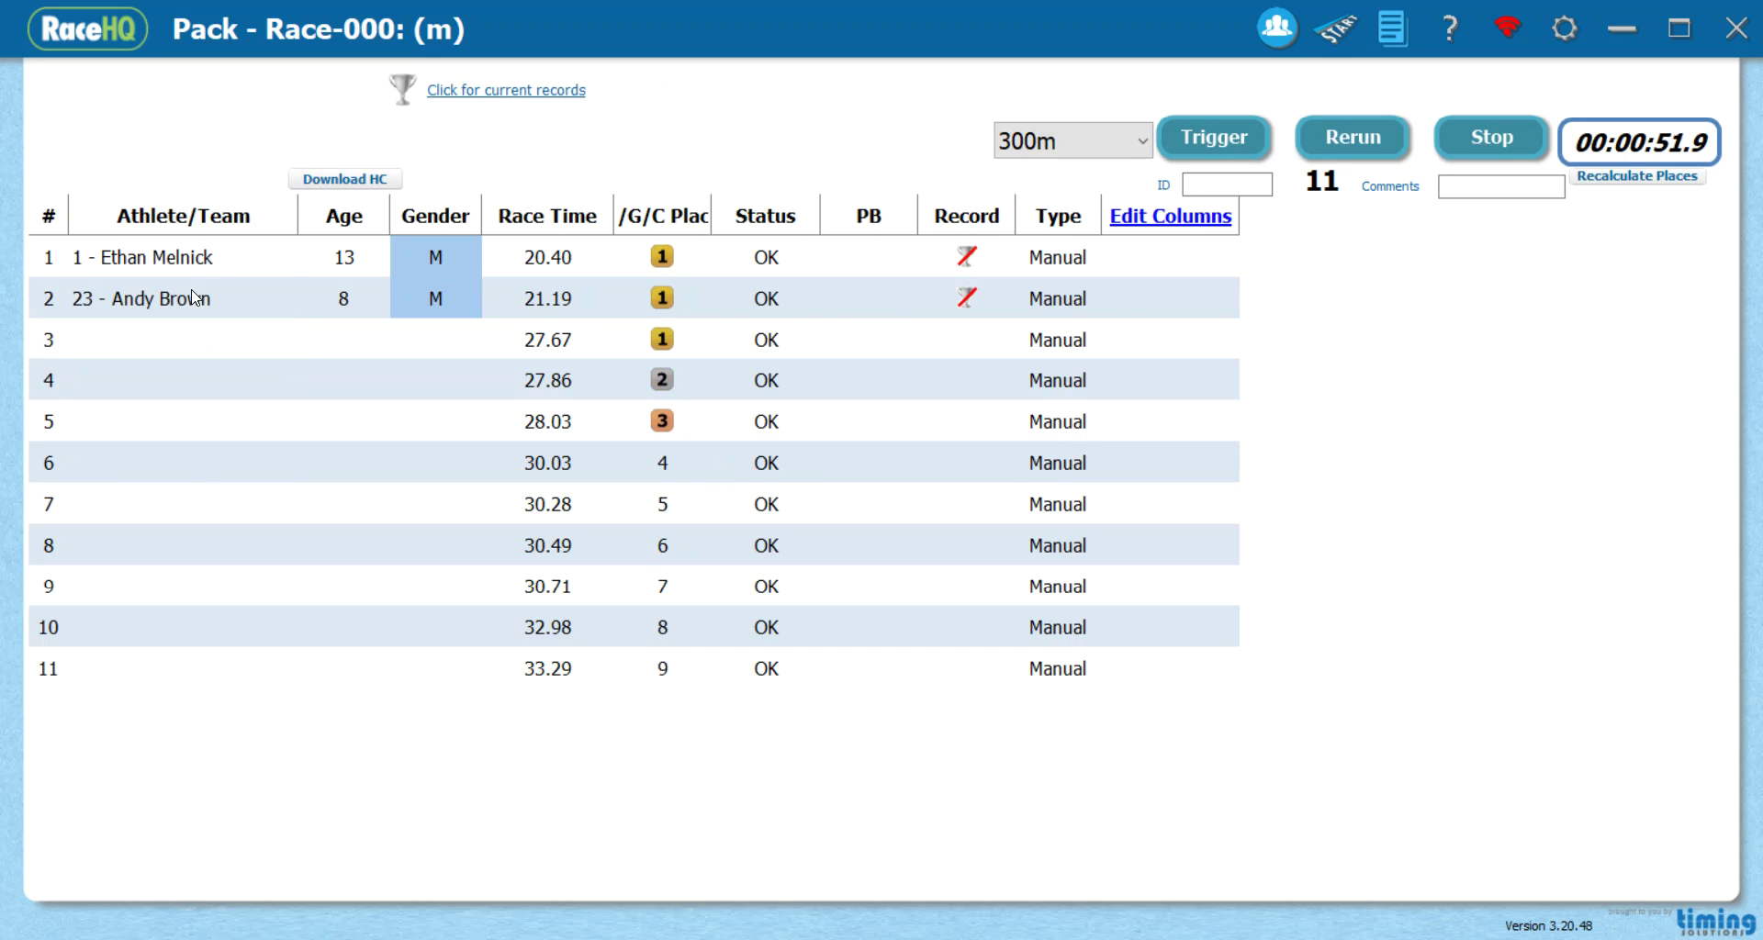
Find athletes by part of their names and assign number 681 to the third finish time and number 553 to the fourth.
text(ni)
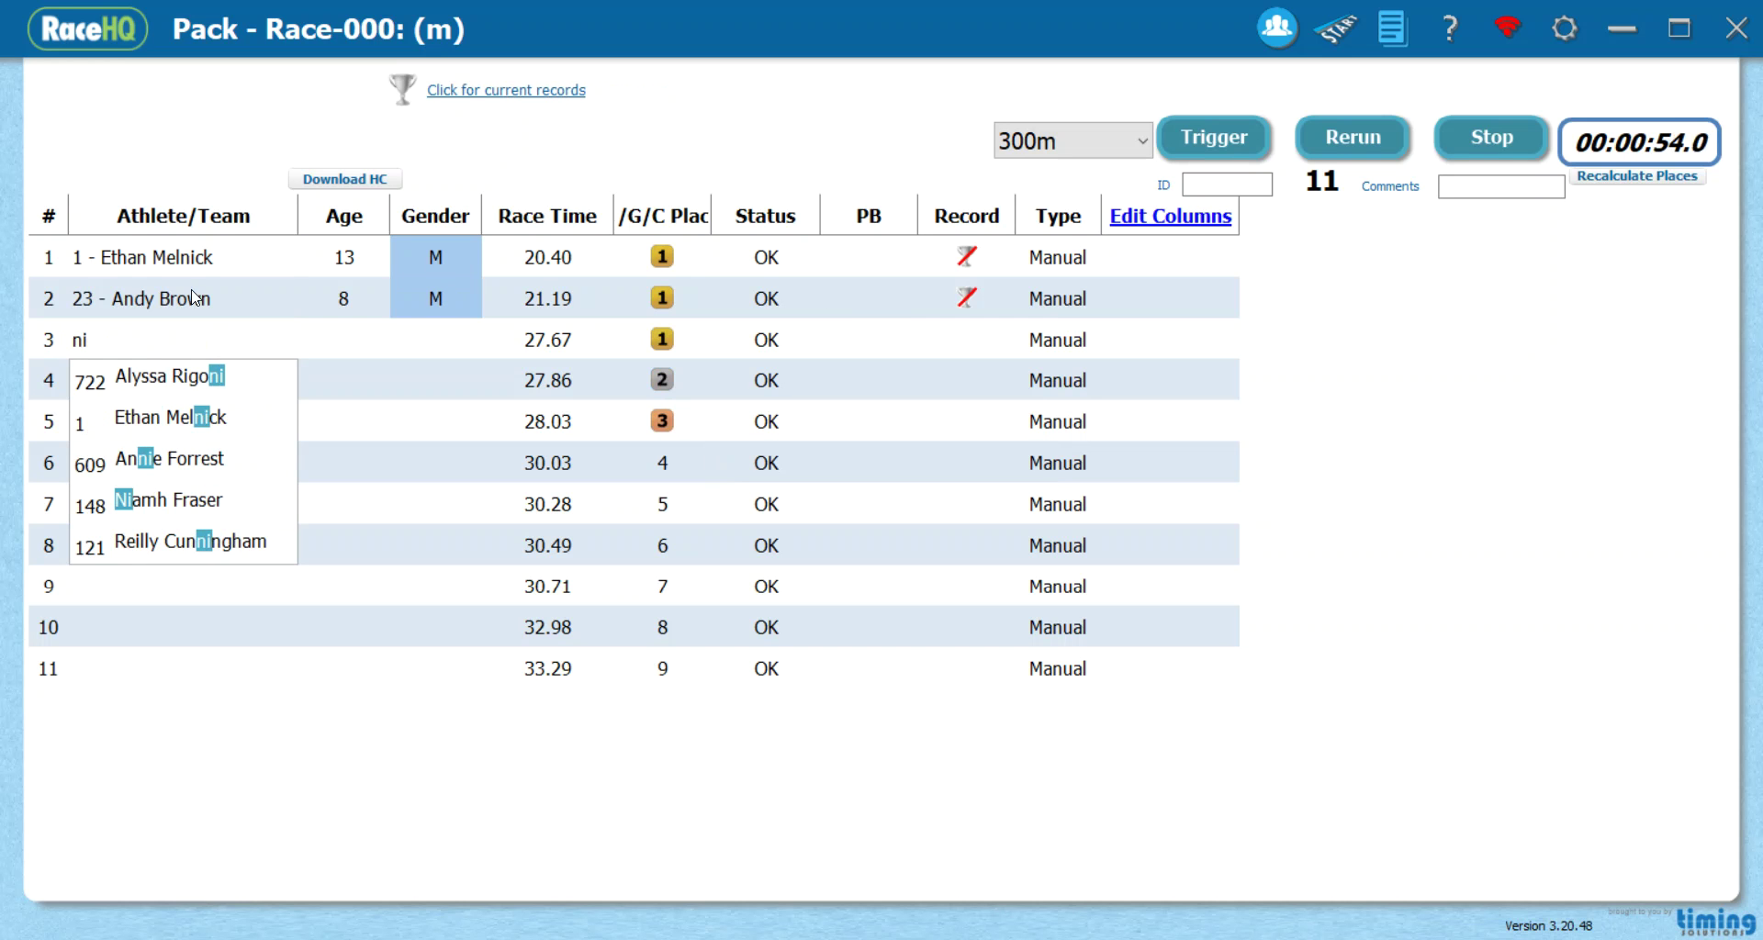
text(c)
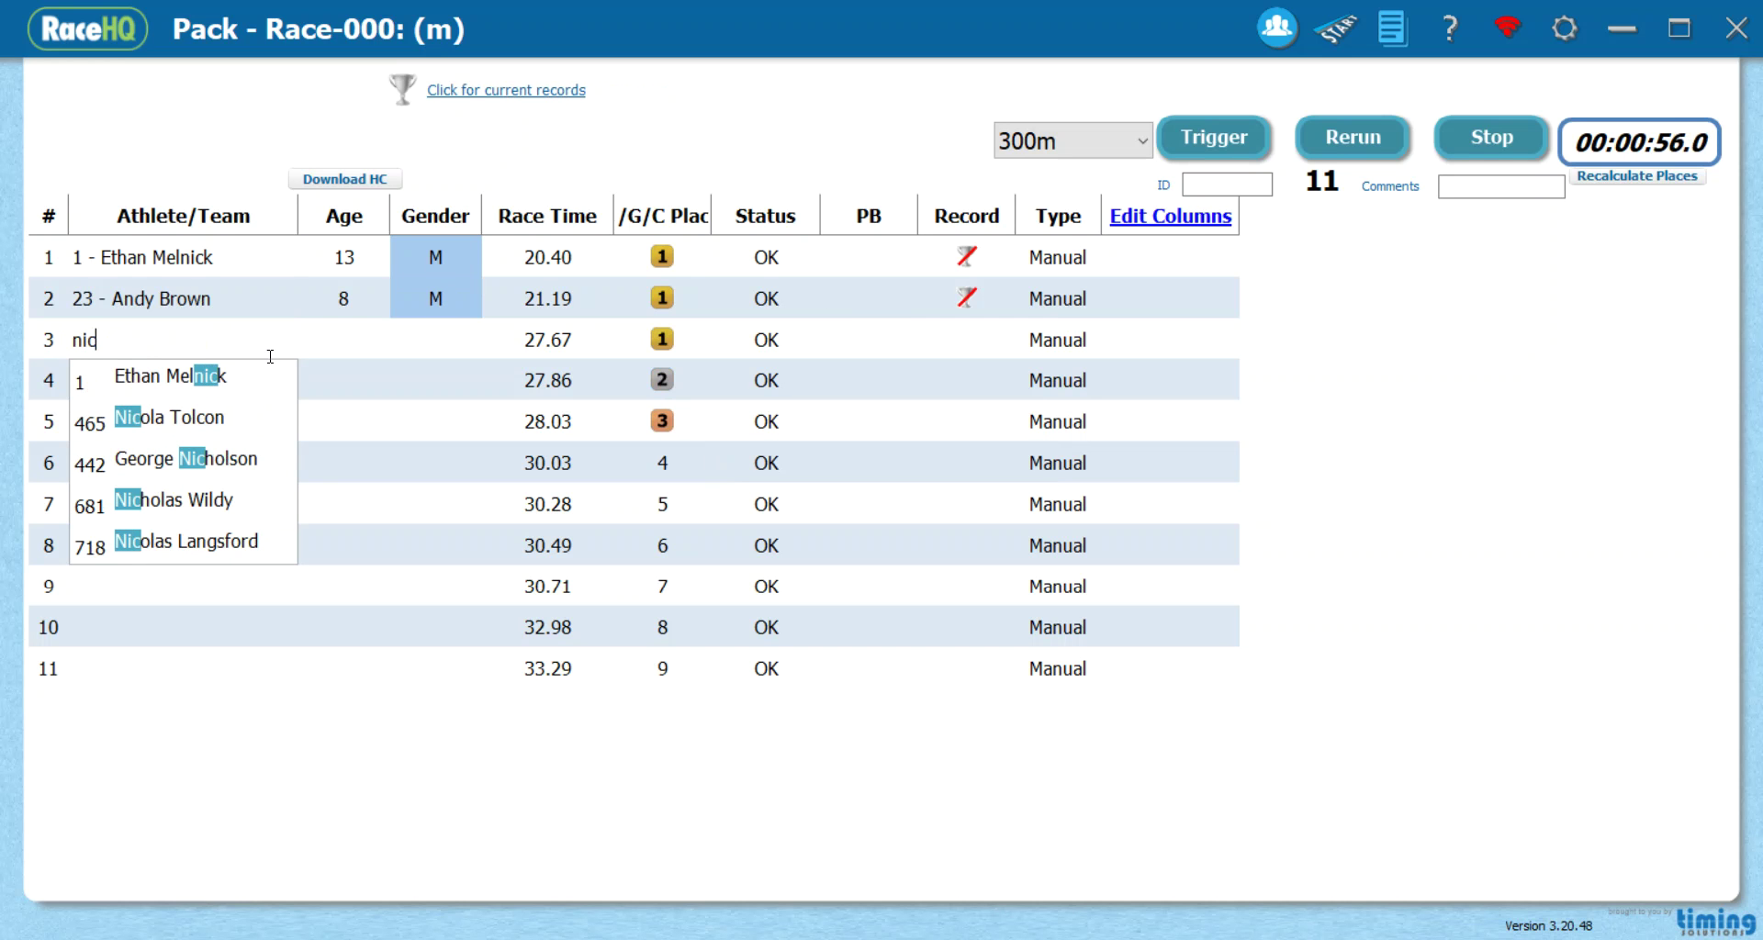
click(217, 505)
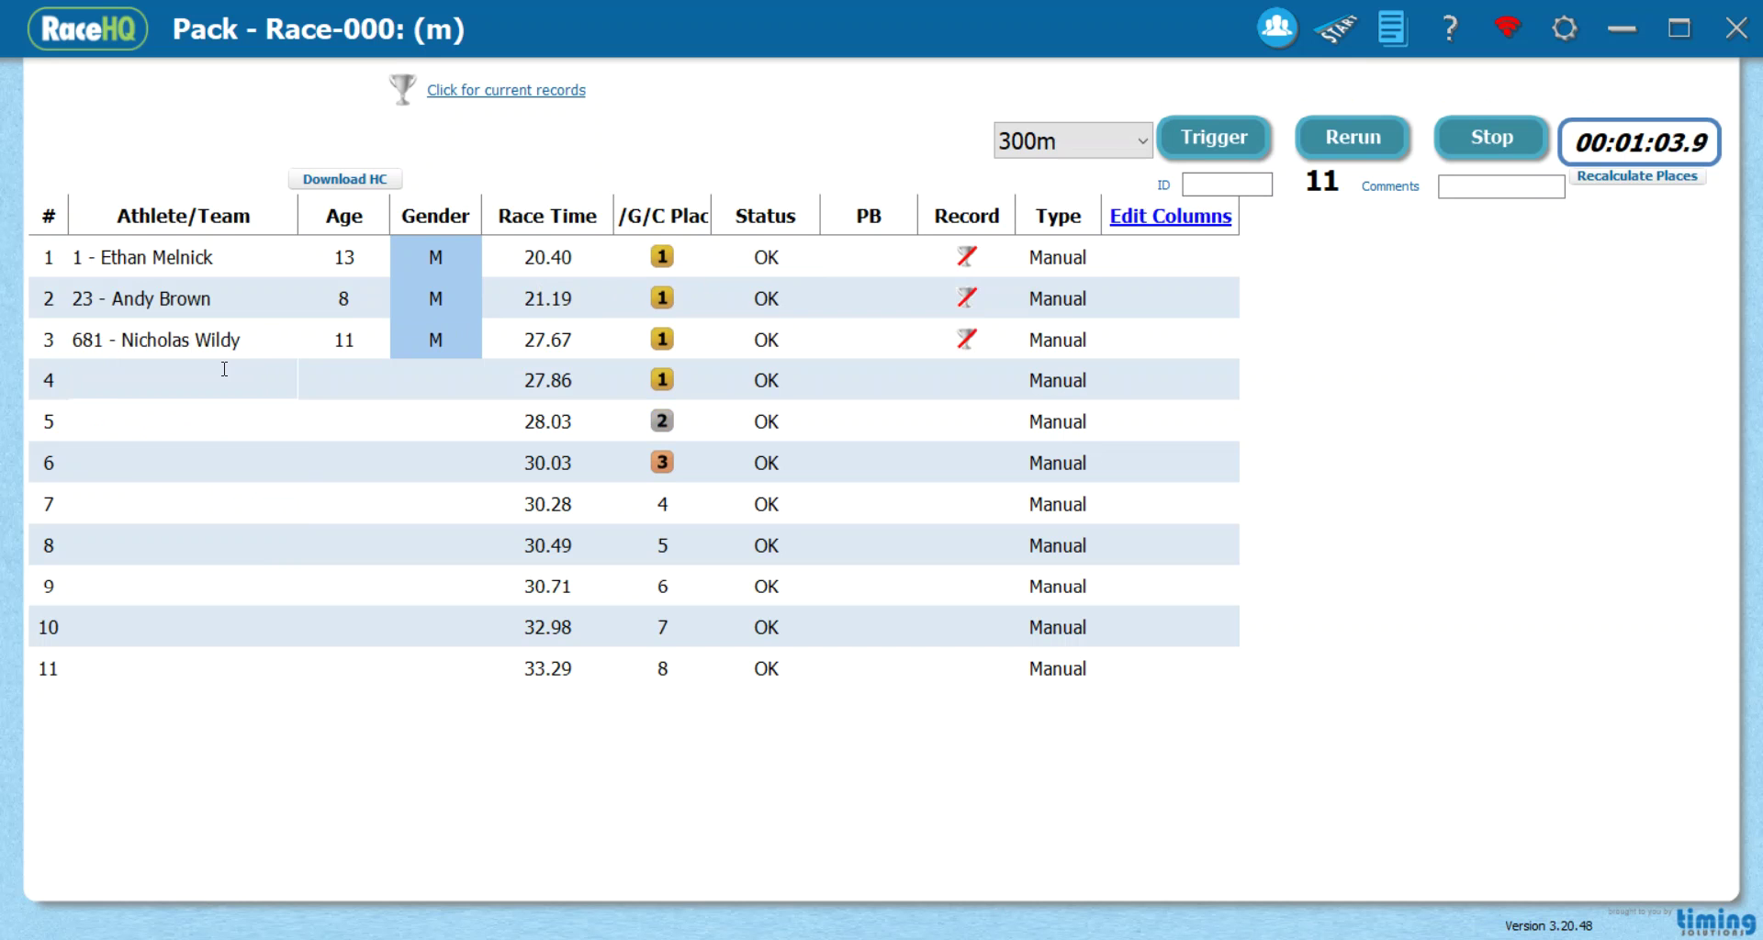
text(tim)
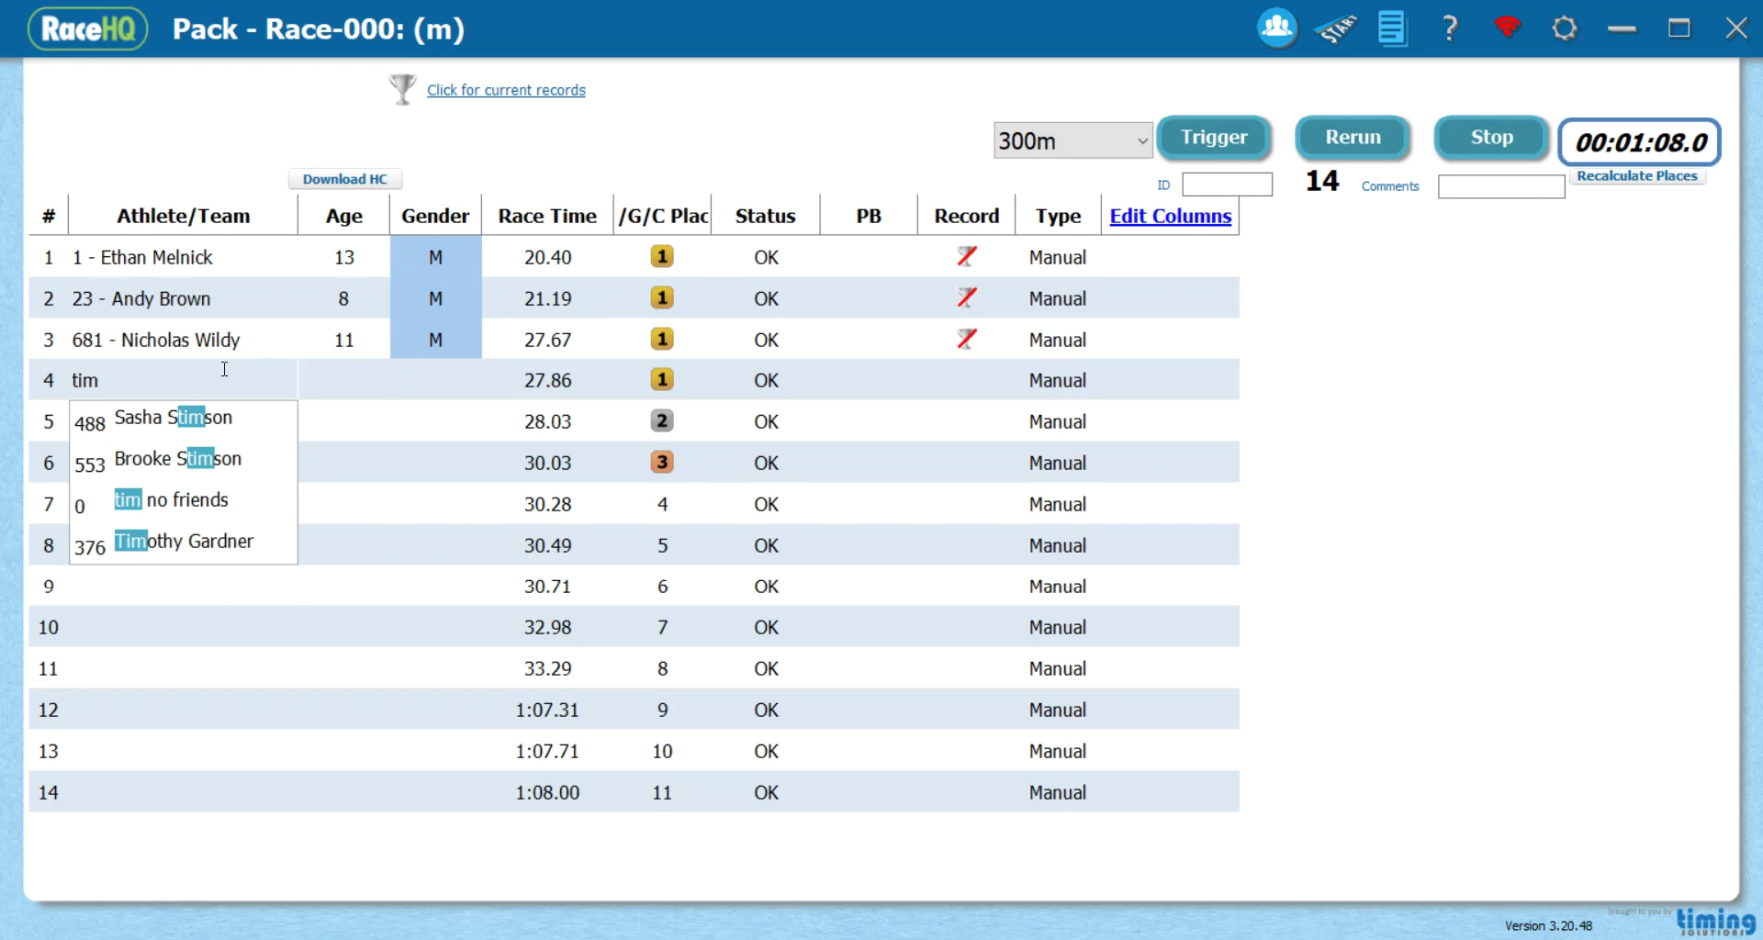
click(191, 457)
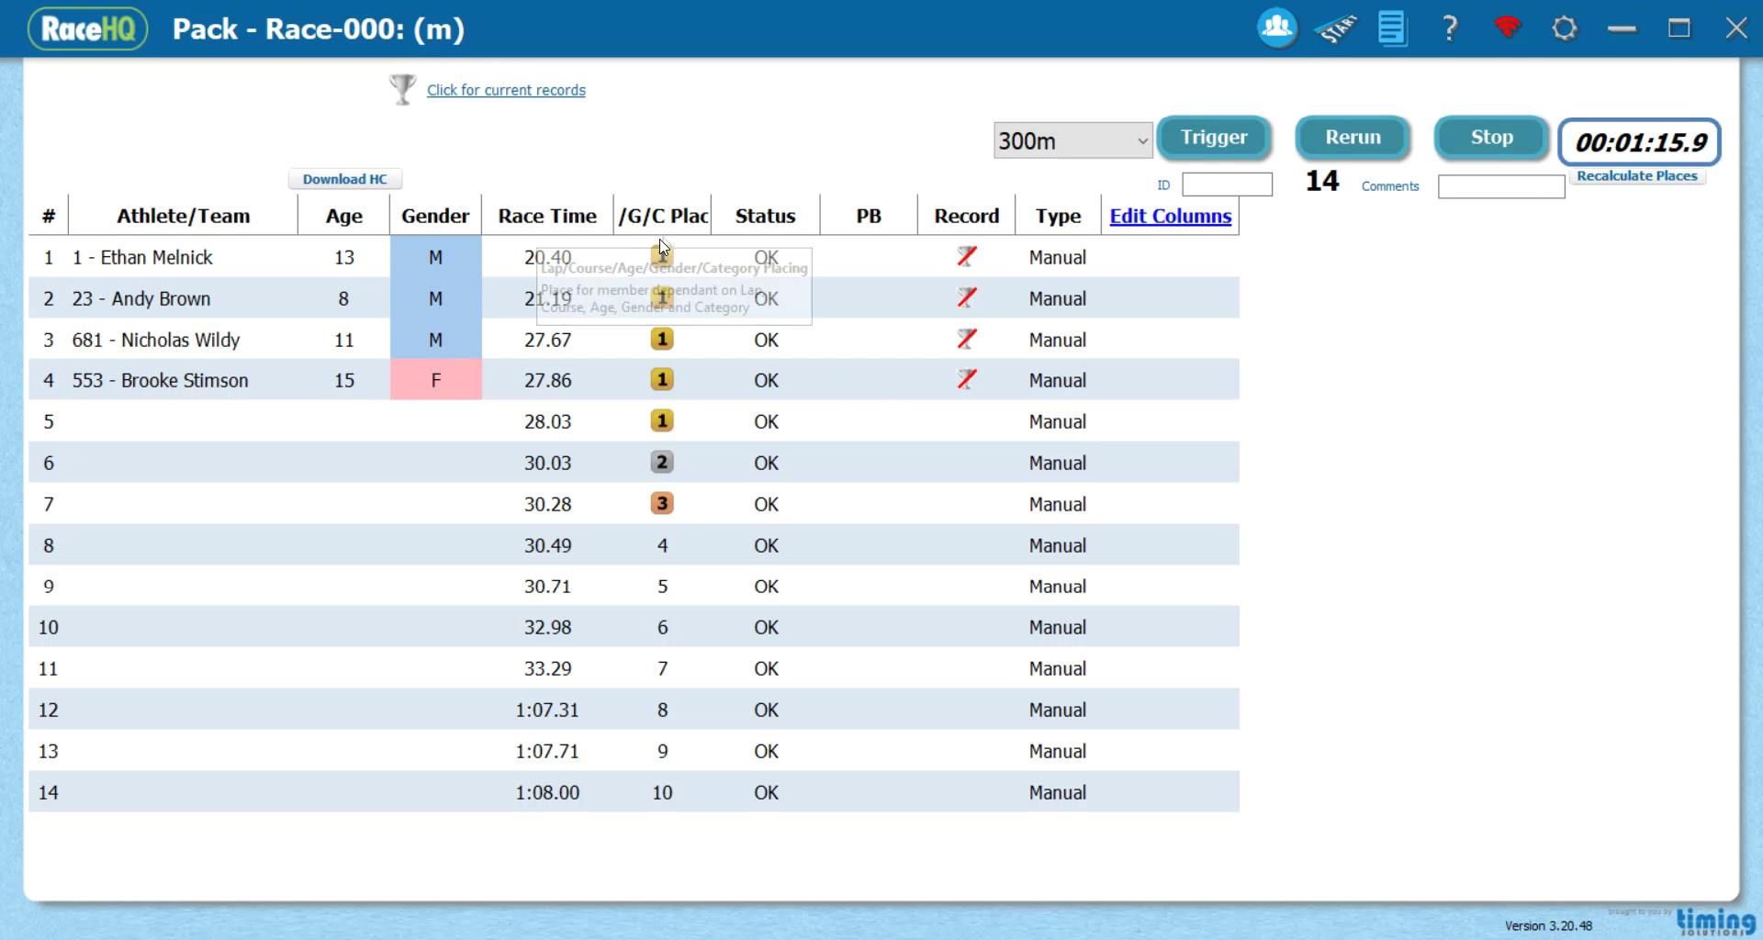
Widen the A/G/C Place column, and replace it with the Overall Place column in the race results.
drag(711, 215, 751, 216)
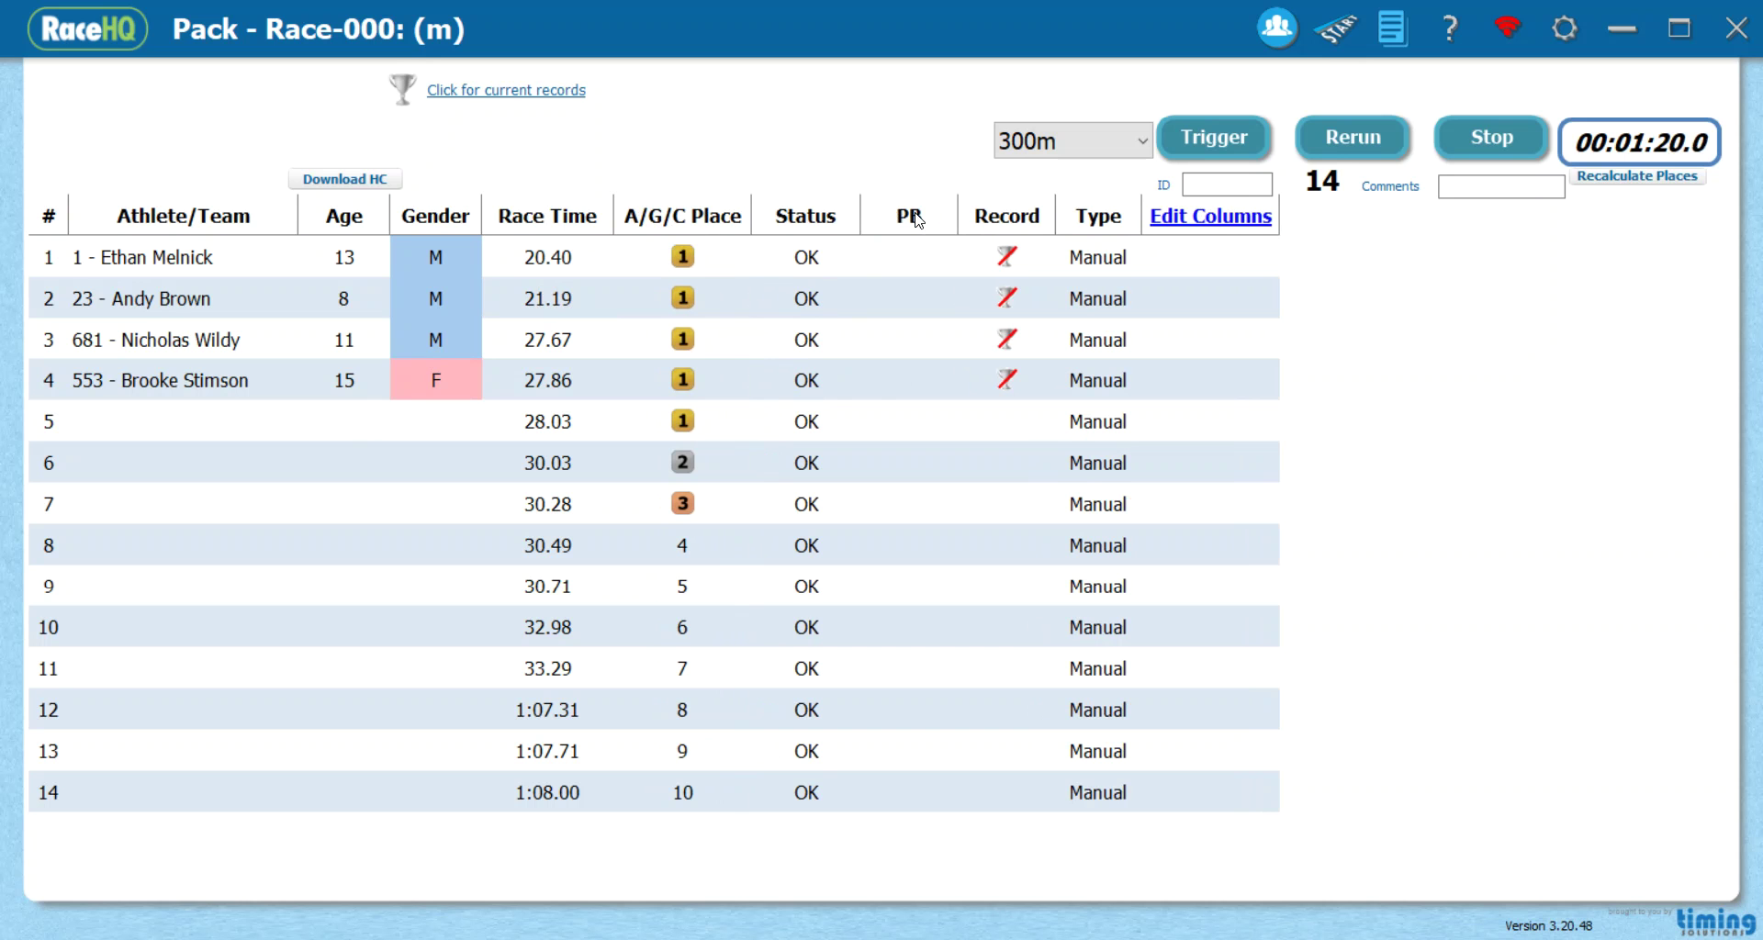
click(1206, 218)
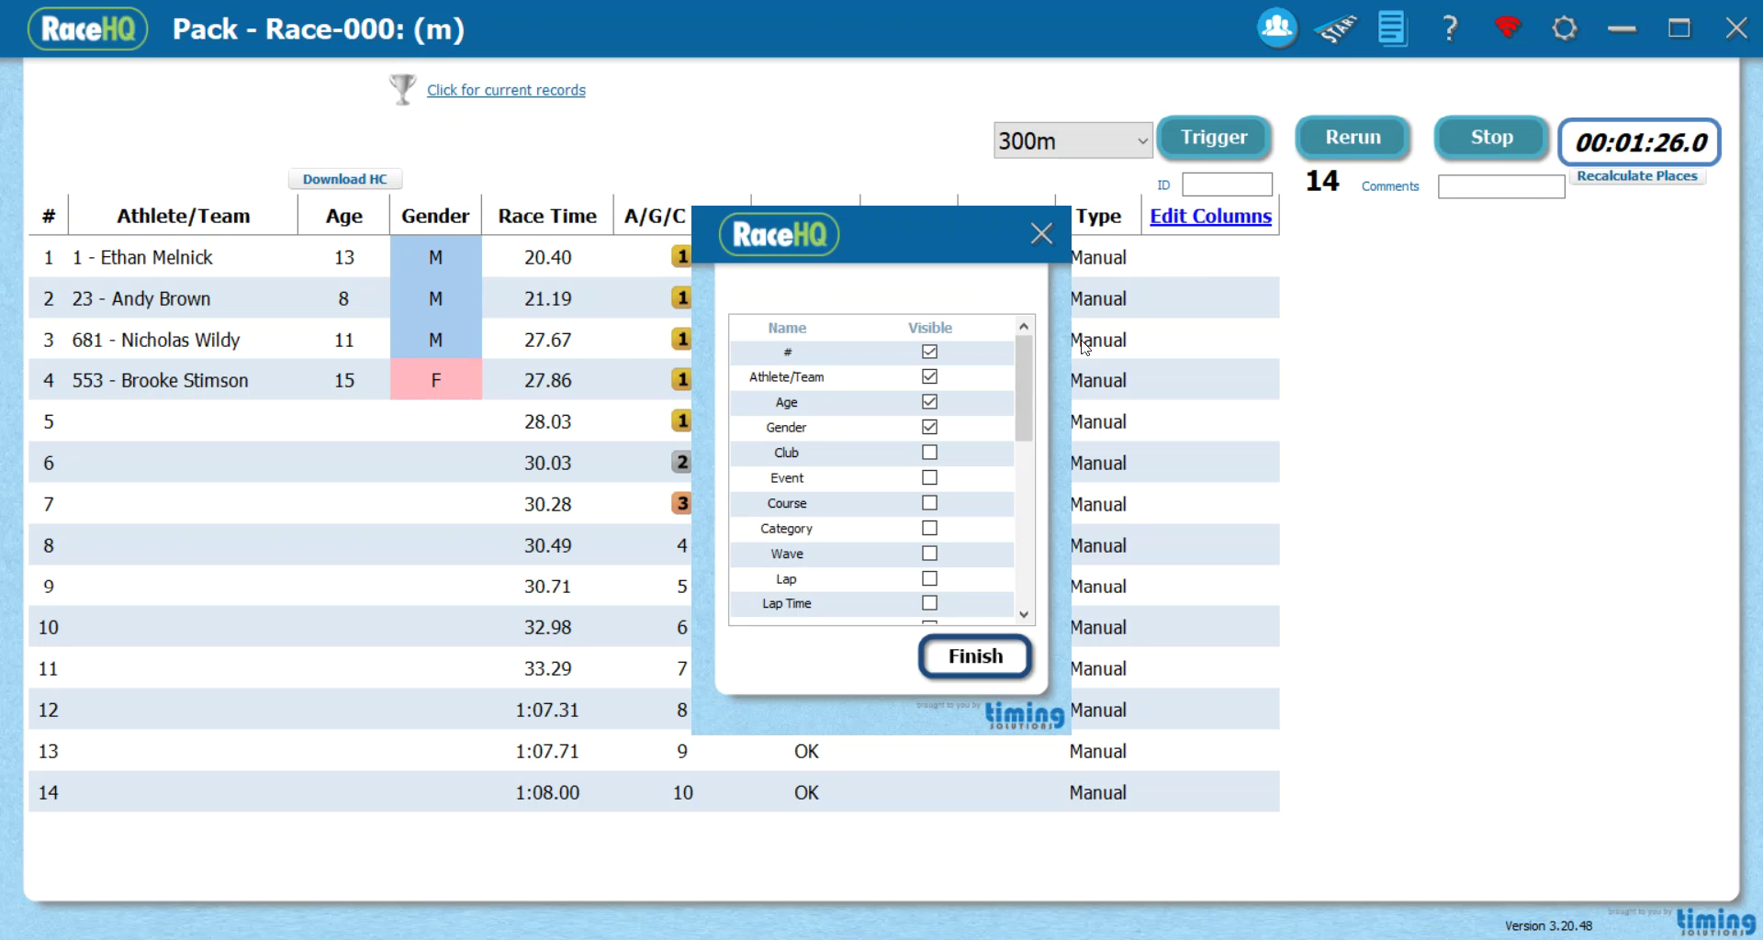
drag(1023, 384, 1045, 441)
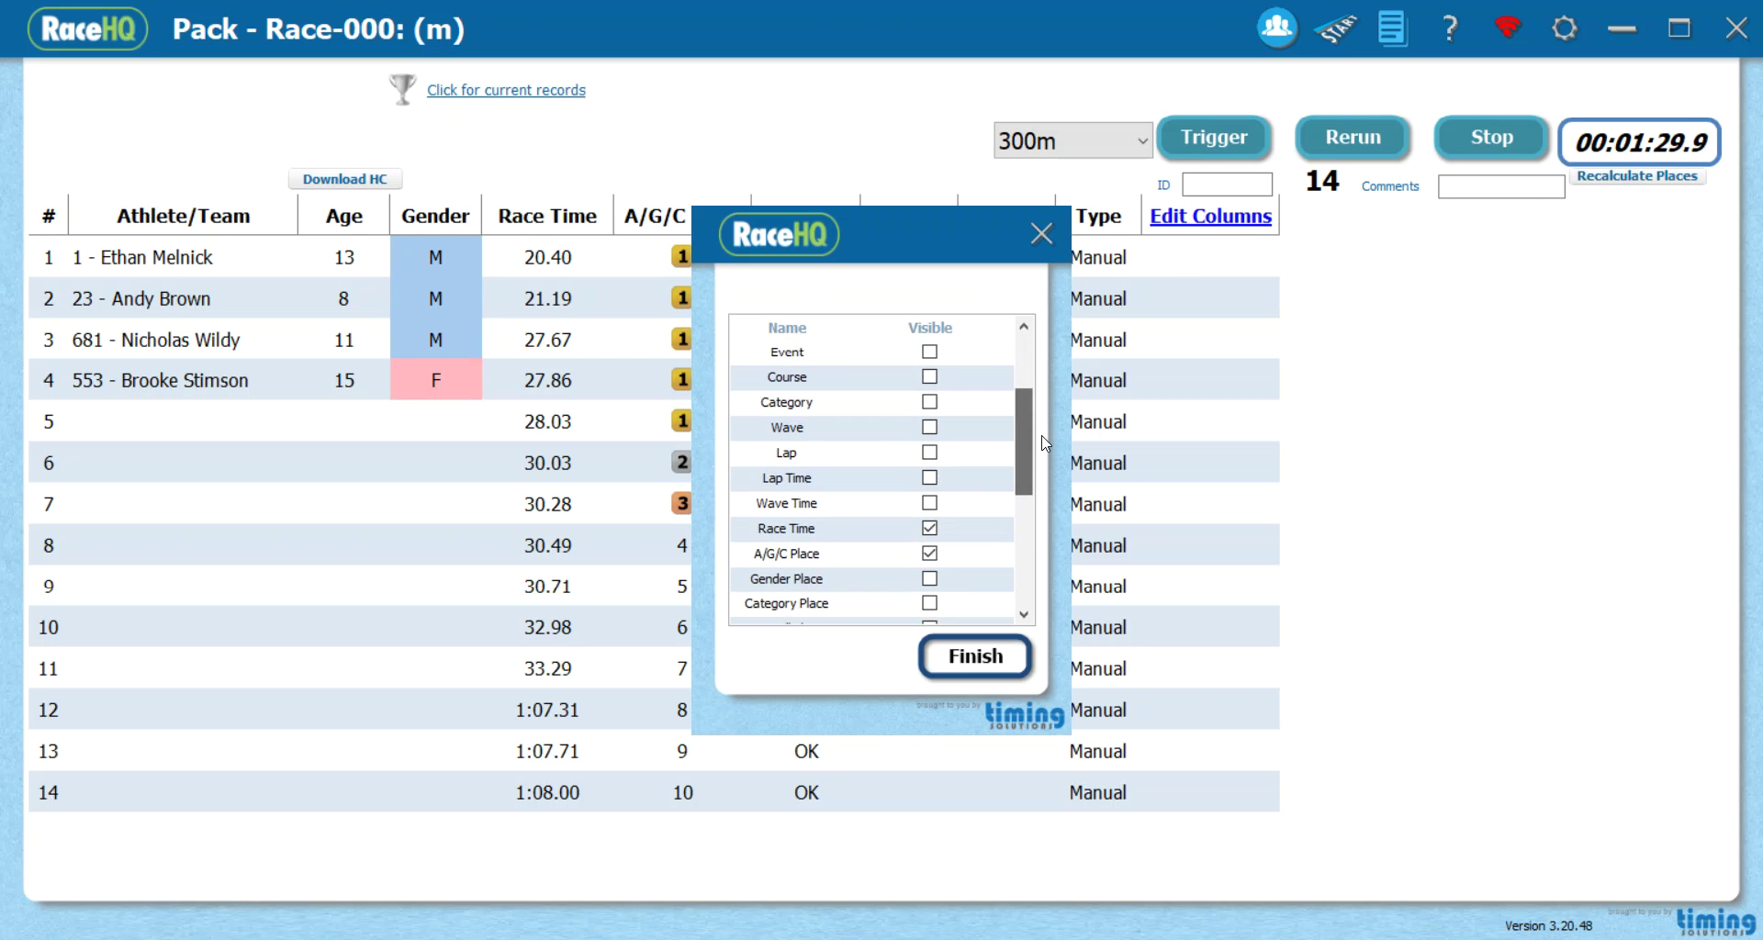
click(930, 555)
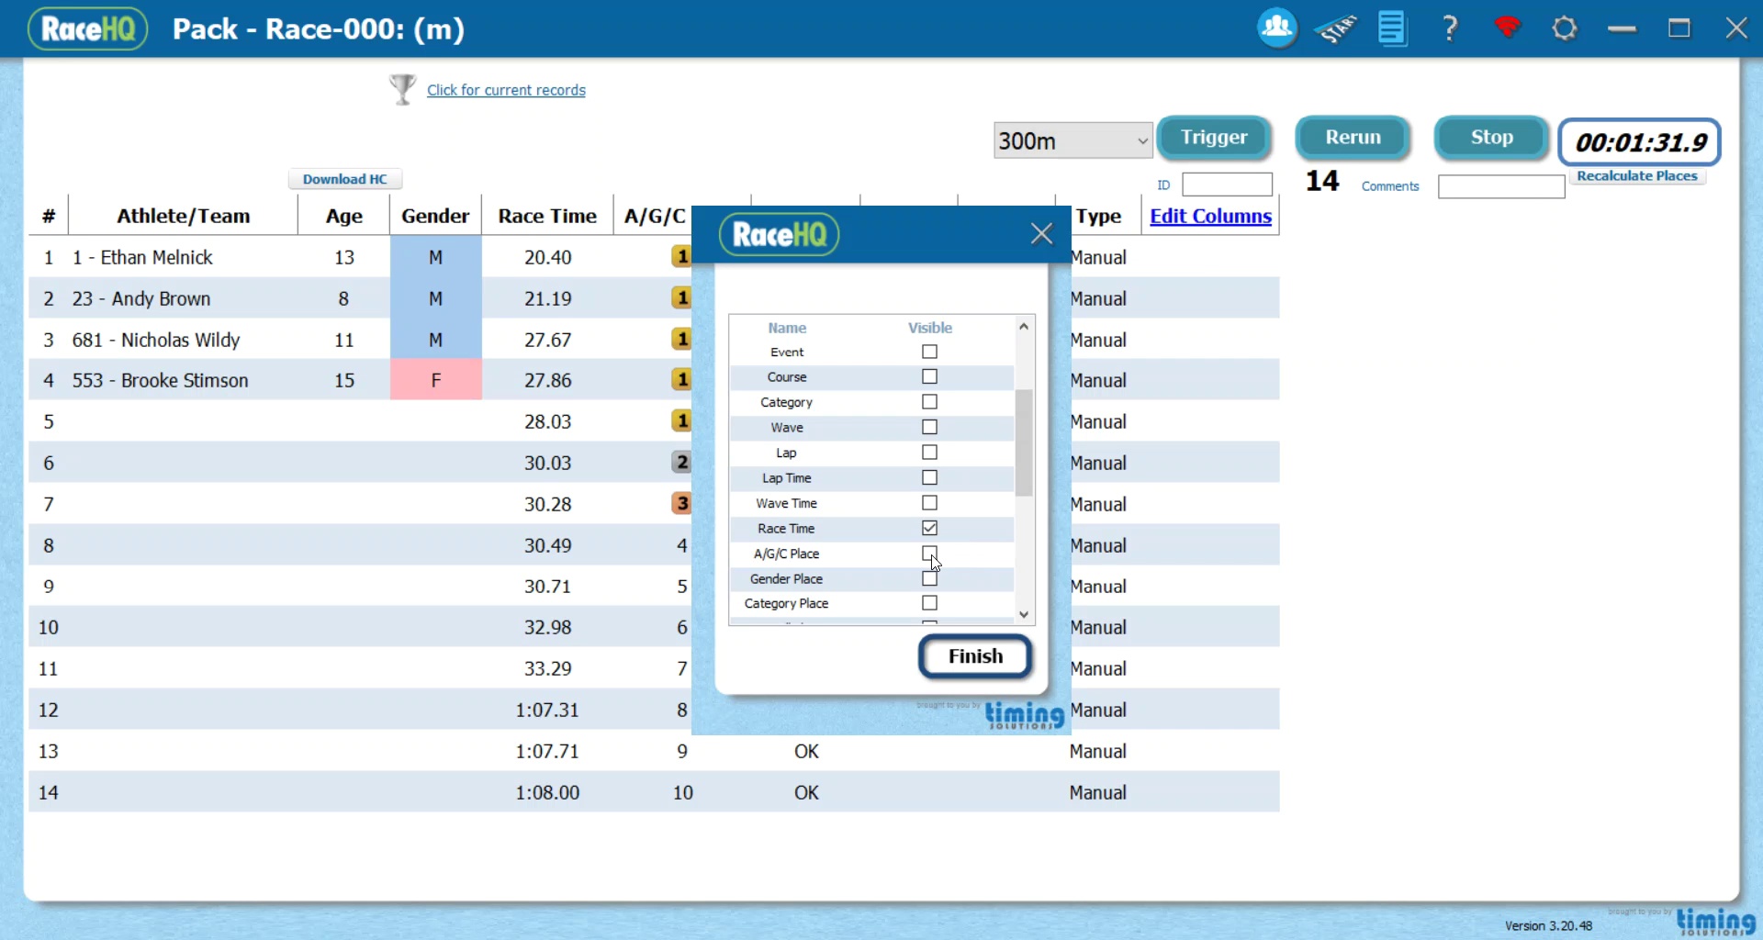
click(1024, 614)
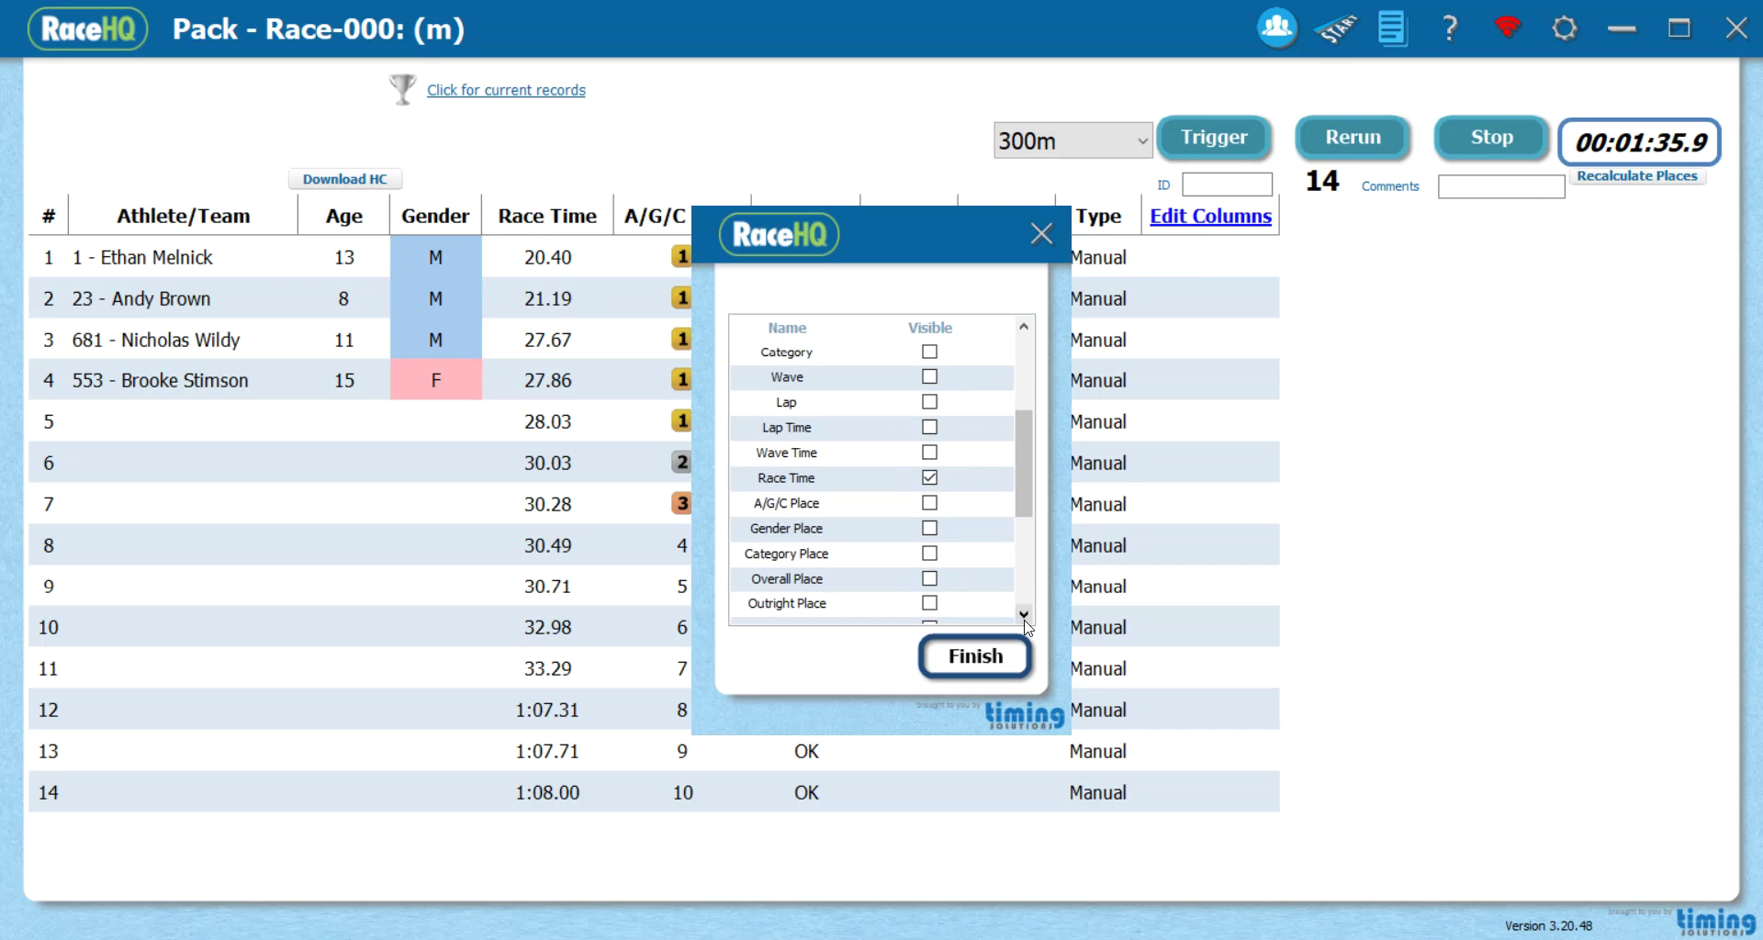
click(1024, 615)
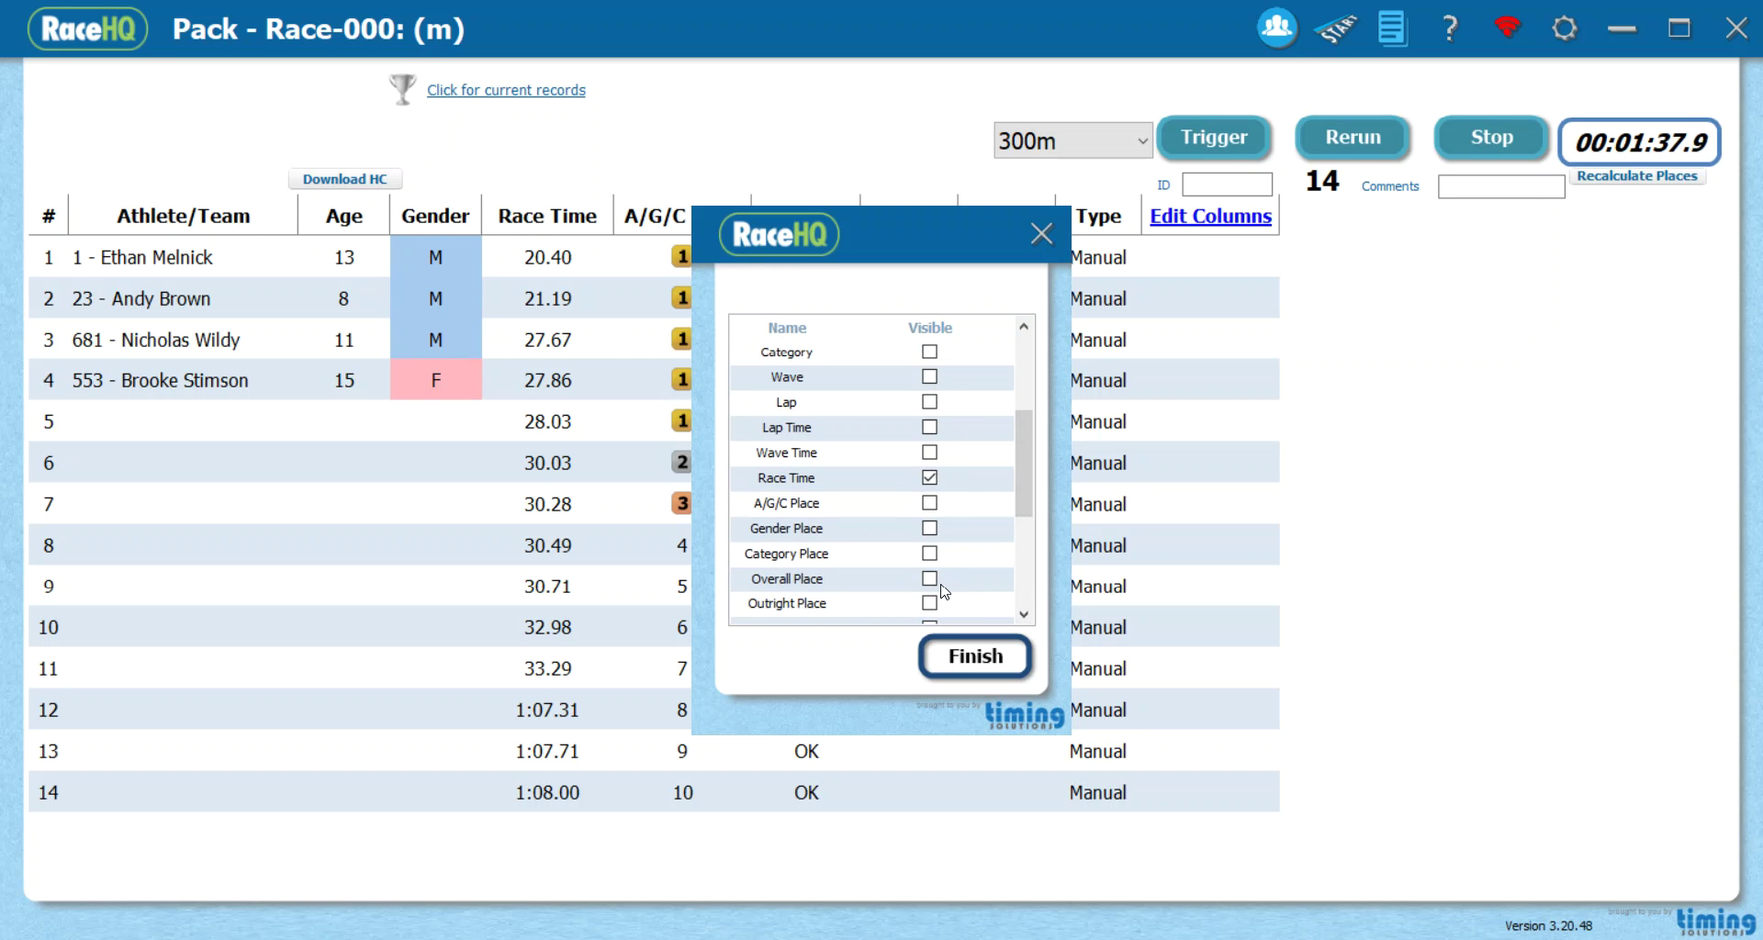
click(930, 584)
click(956, 654)
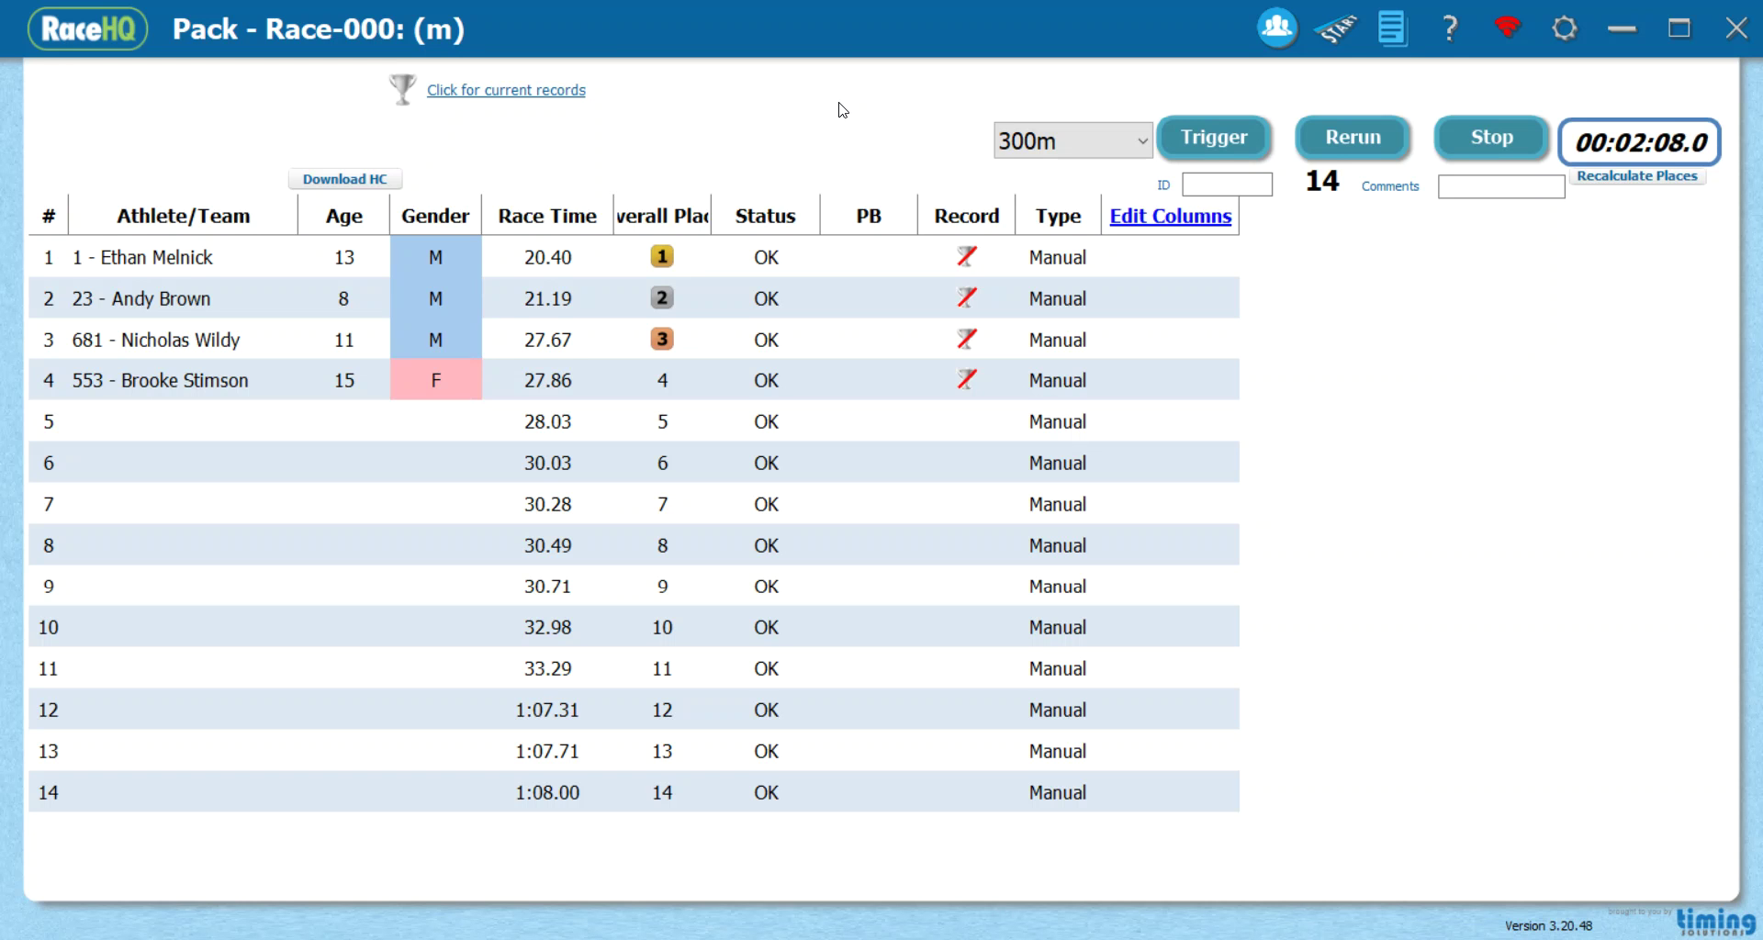
Refresh the local data from the web settings and select Demo LAC 500 as the centre.
click(1566, 32)
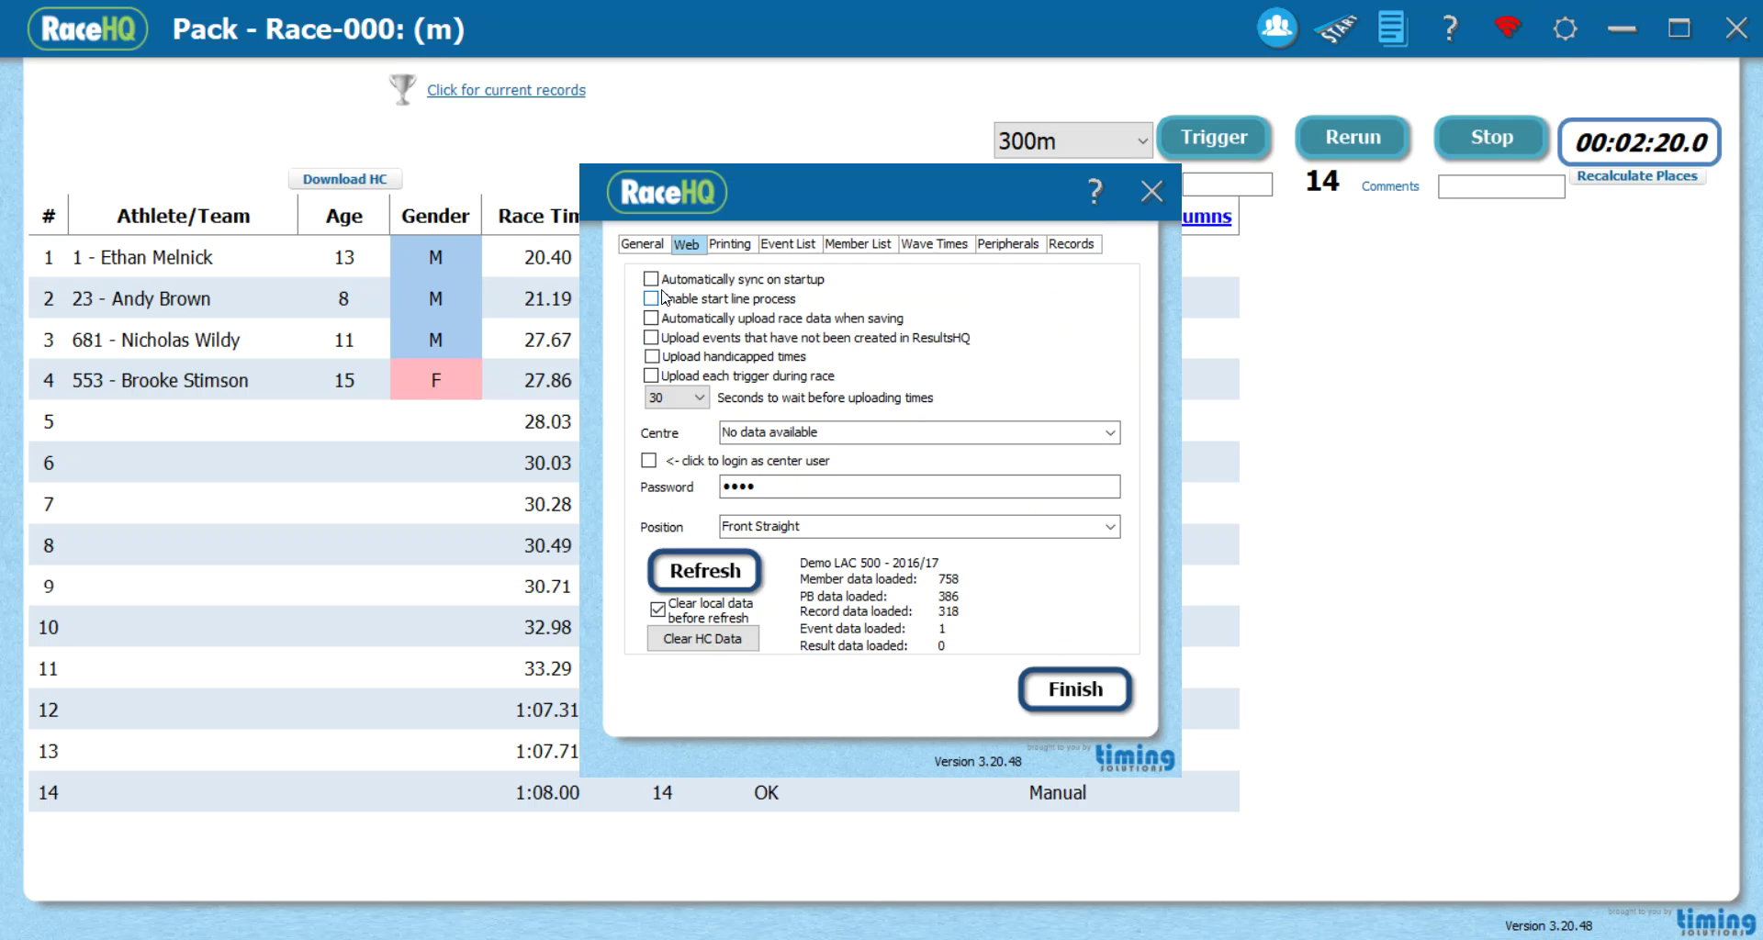
click(722, 580)
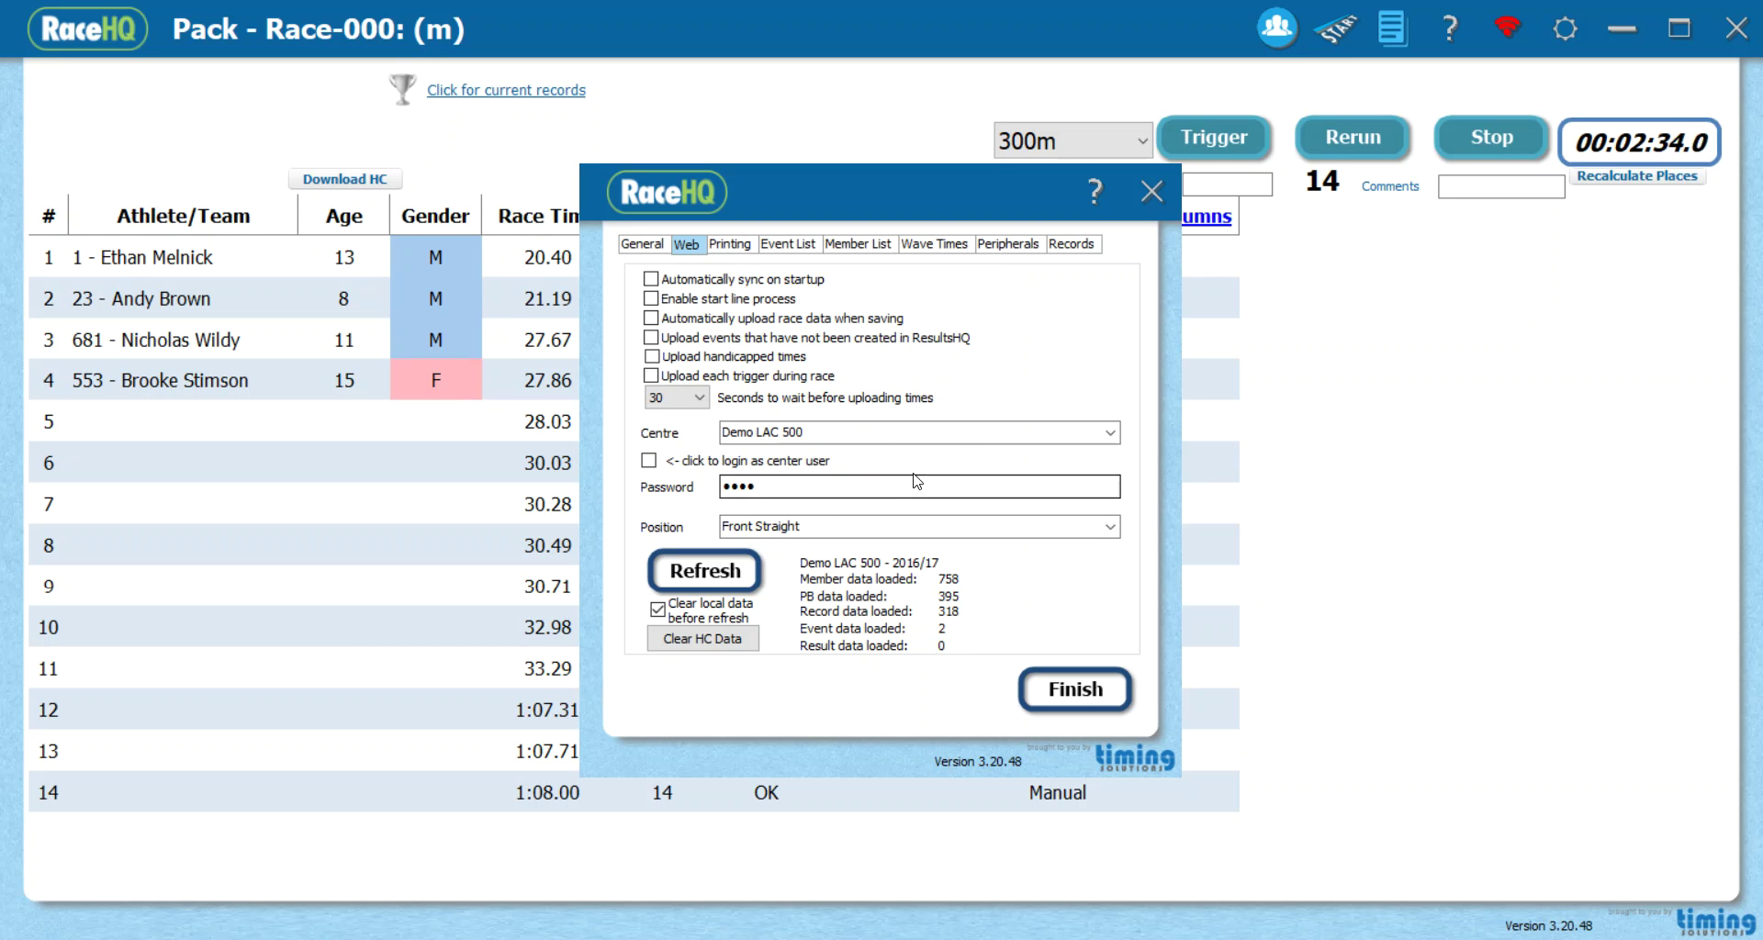
click(1109, 433)
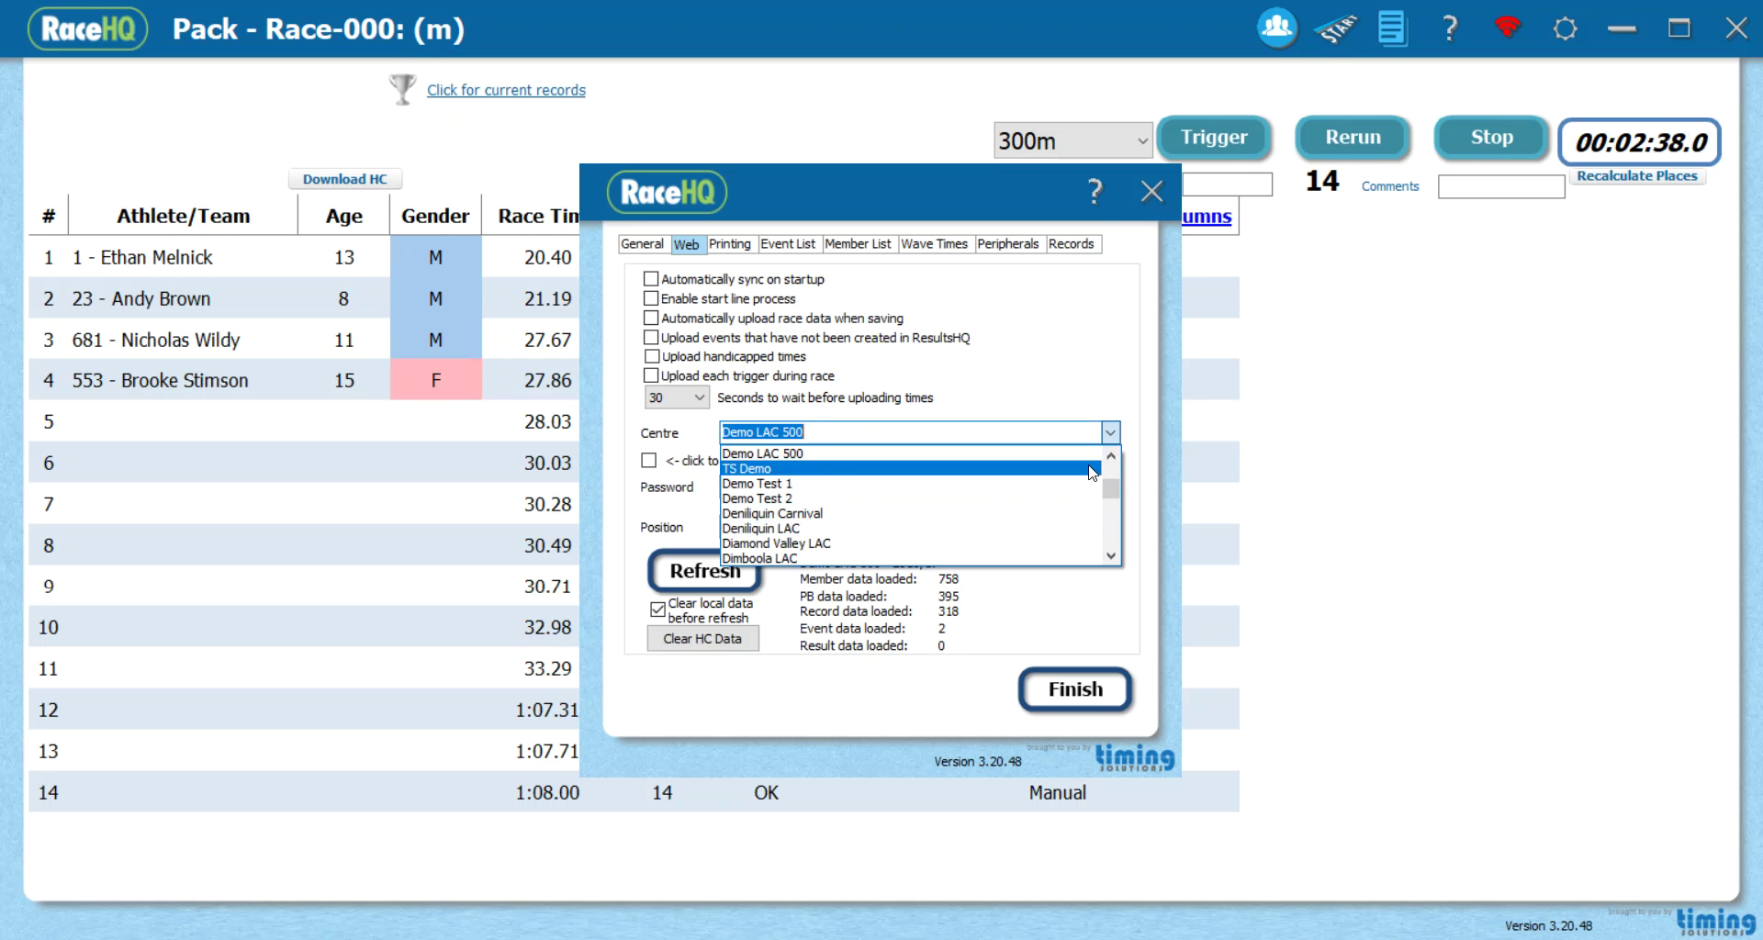
click(1093, 454)
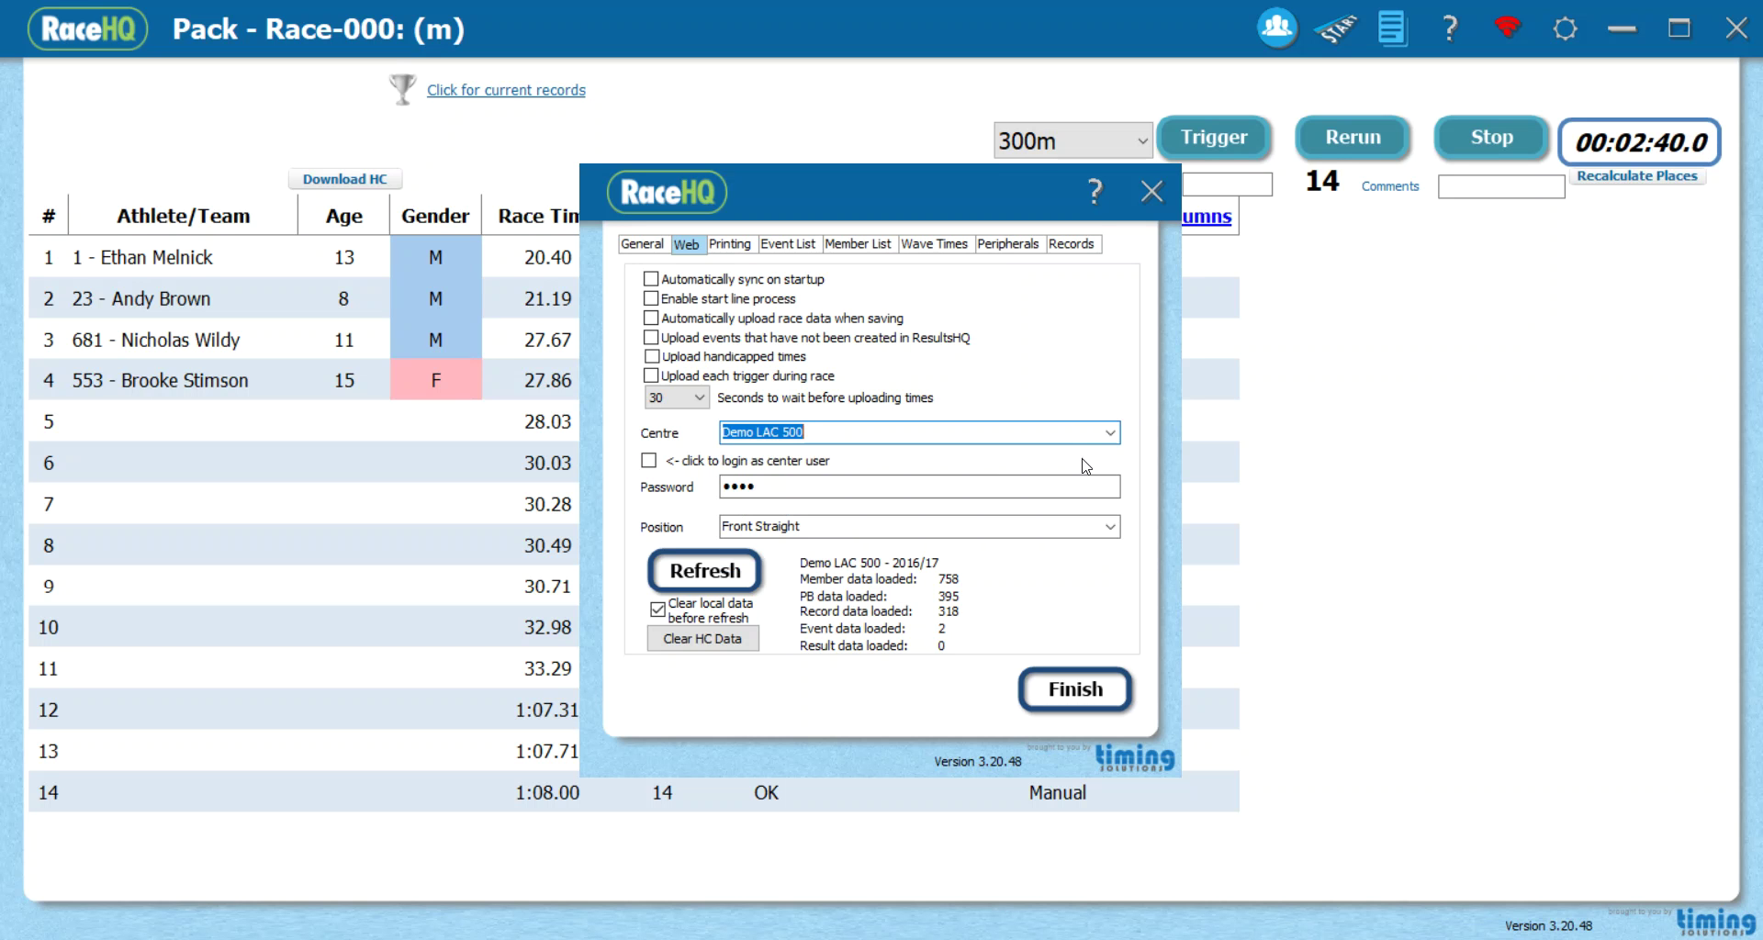
click(651, 460)
click(809, 467)
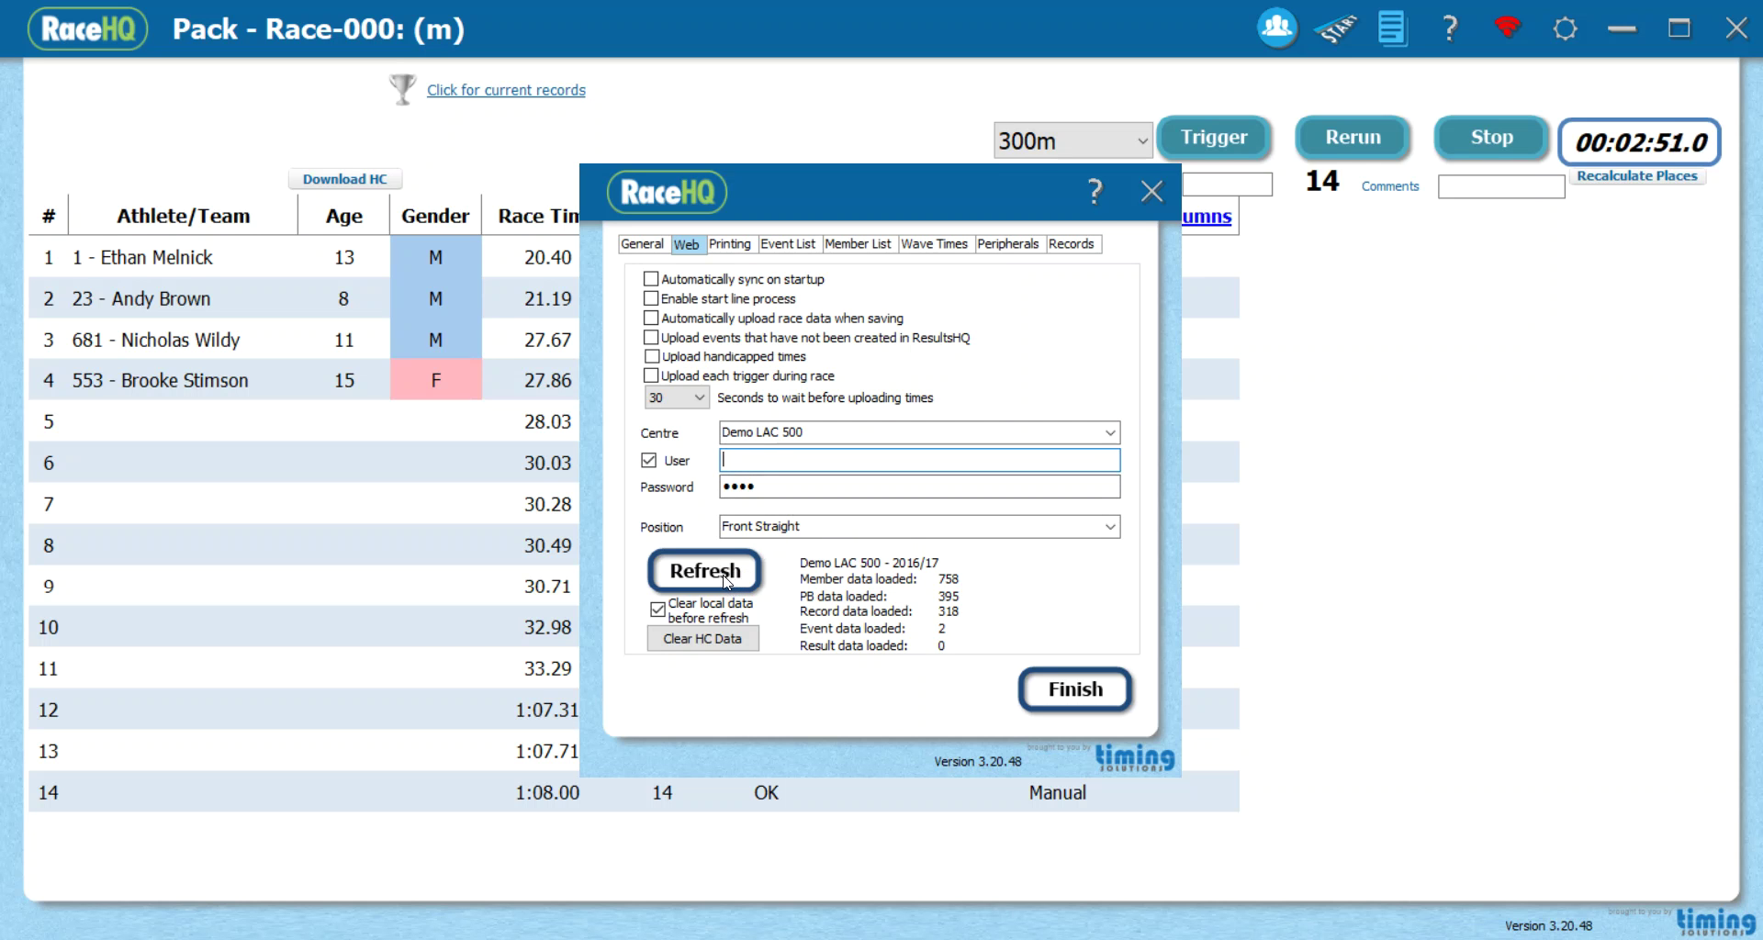
click(649, 460)
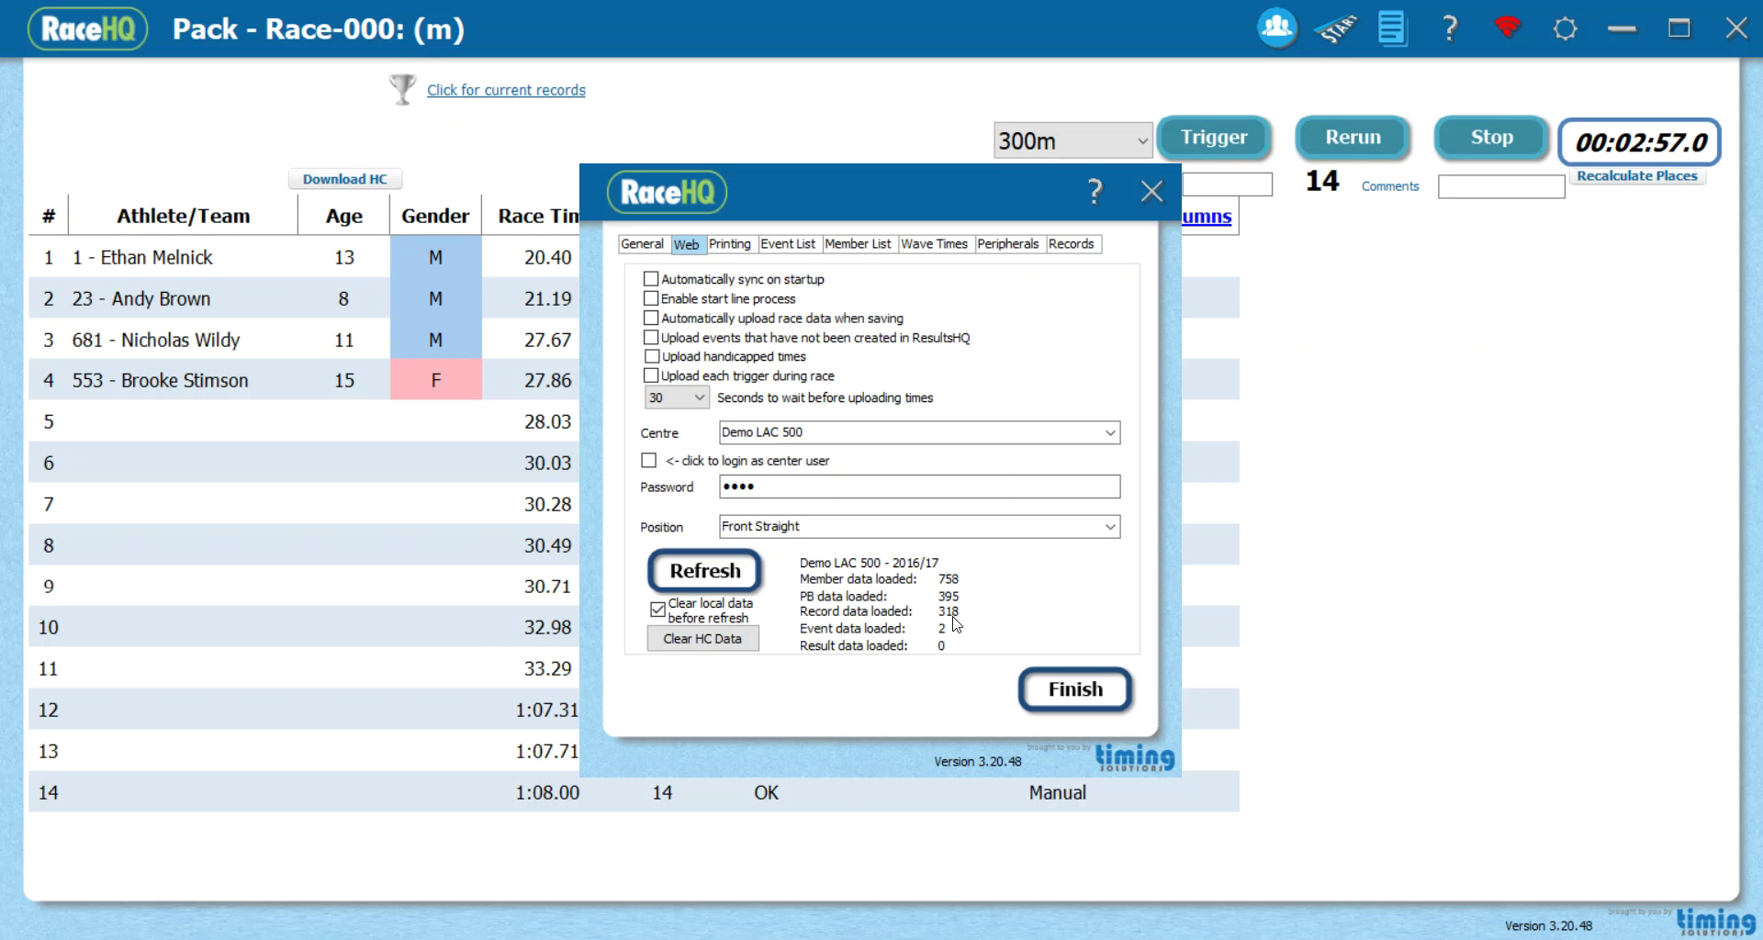
Enable automatic sync on startup in the web settings and finish the settings.
click(765, 287)
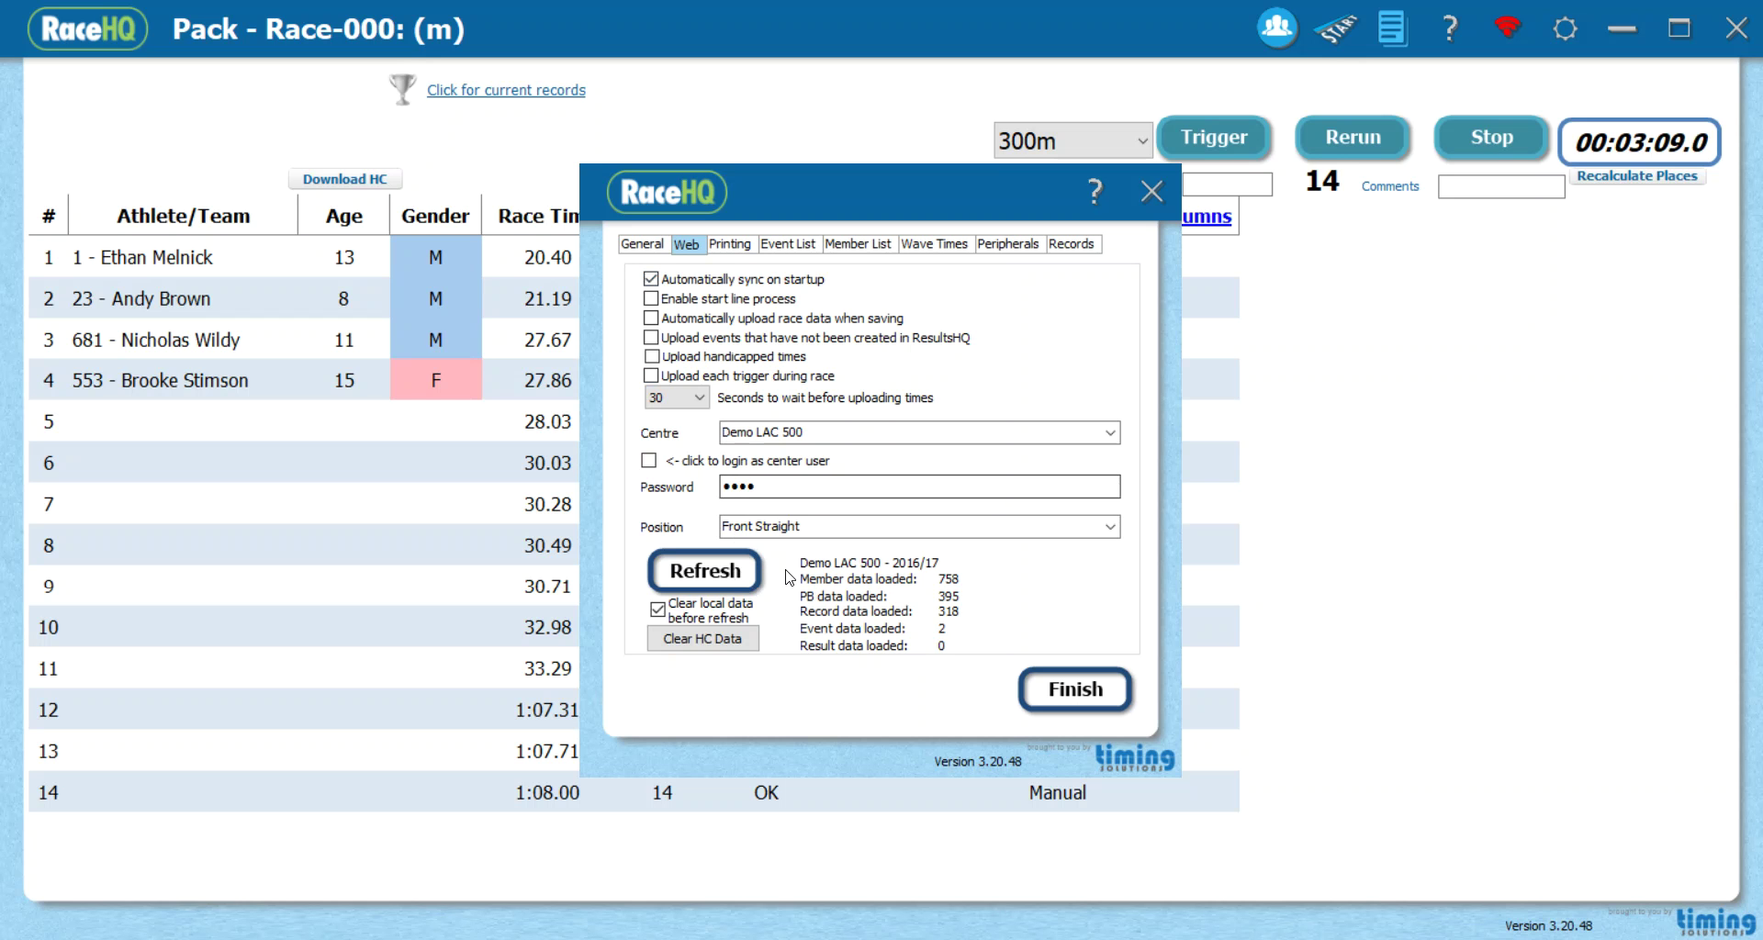
click(1119, 693)
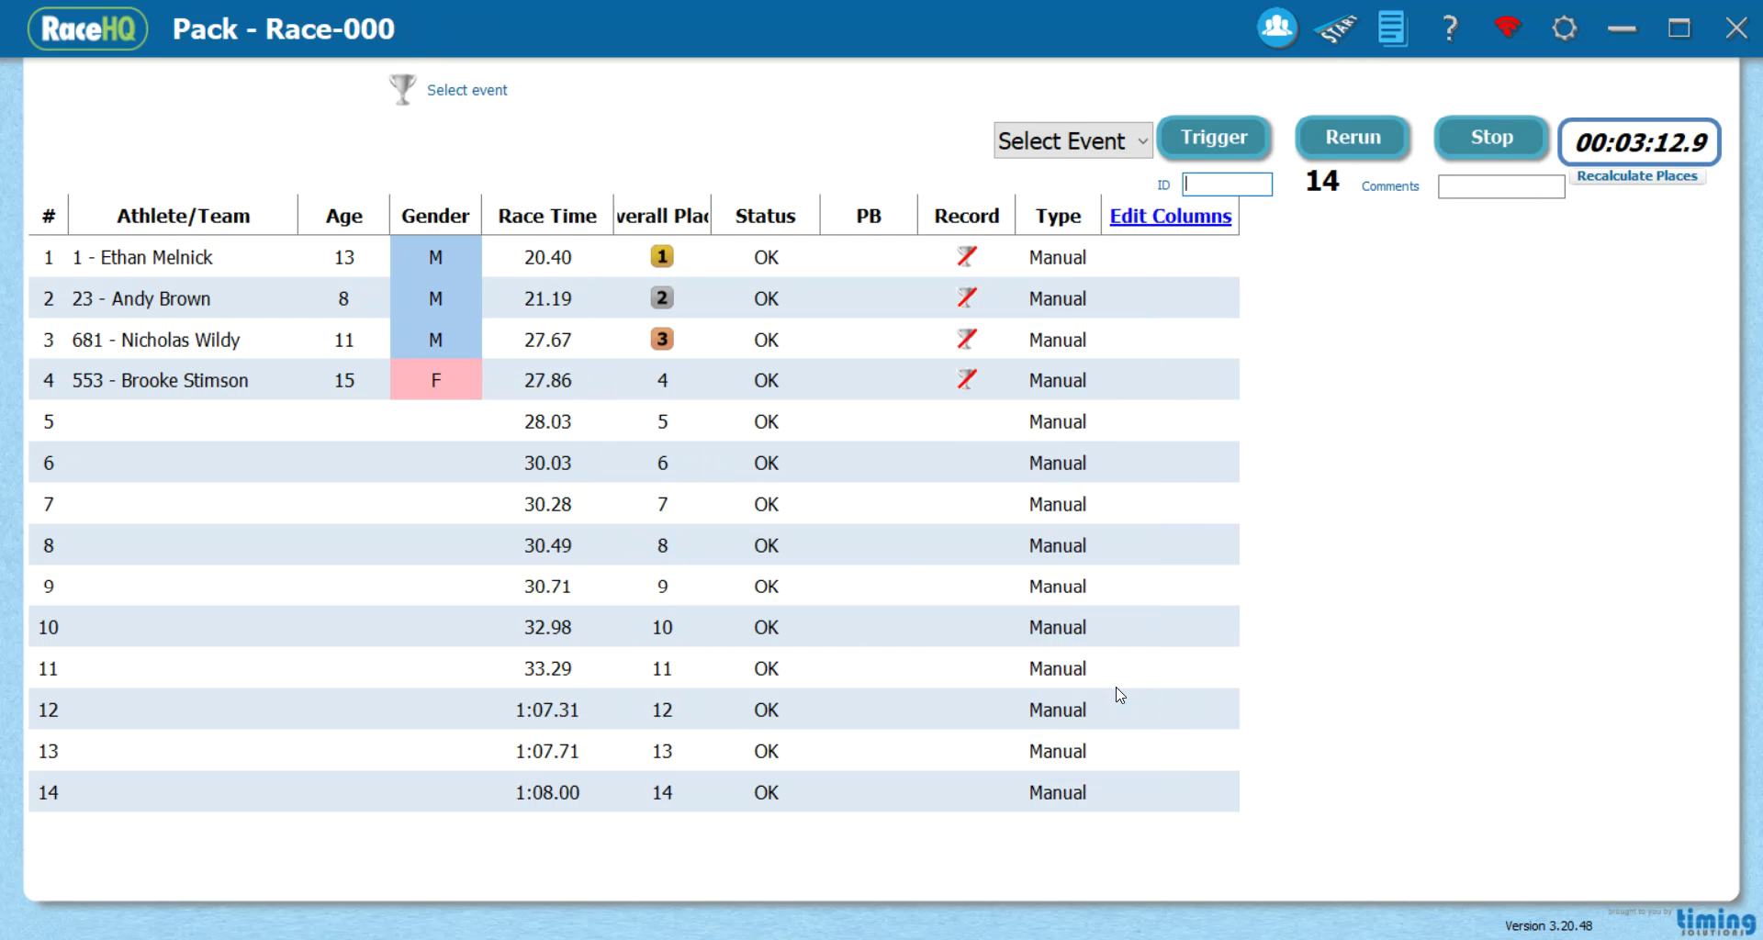
Enter a visitor's name as free text in the athlete field of the fifth finish time.
click(217, 422)
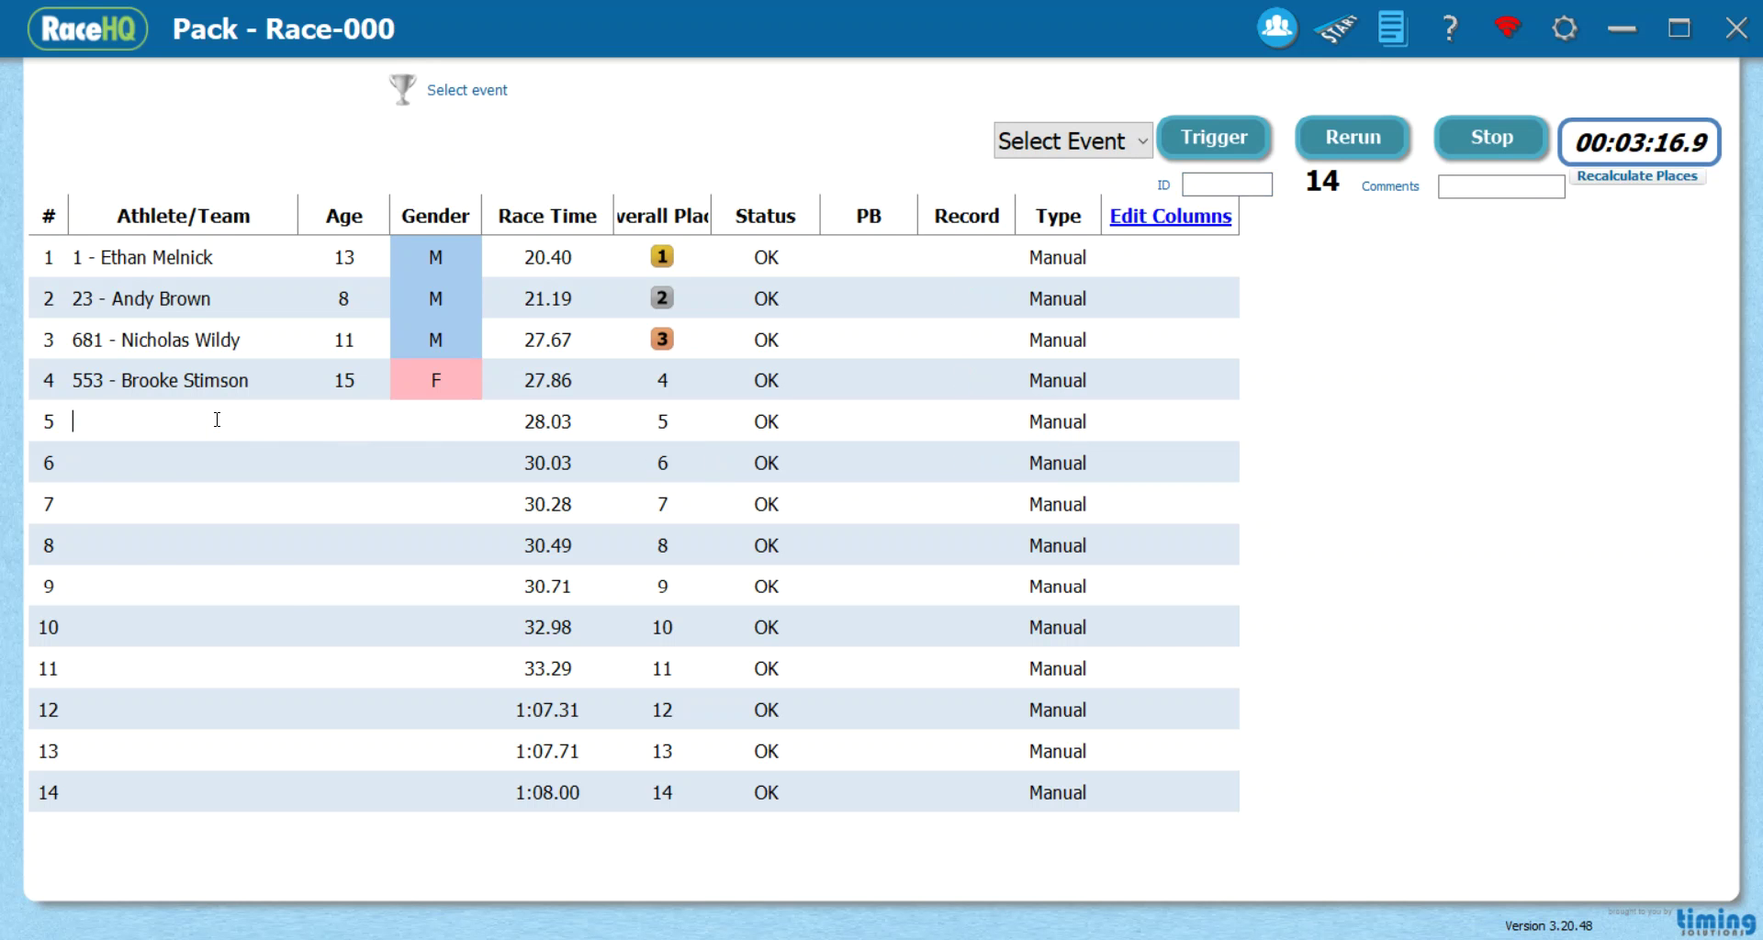
text(visitor jack)
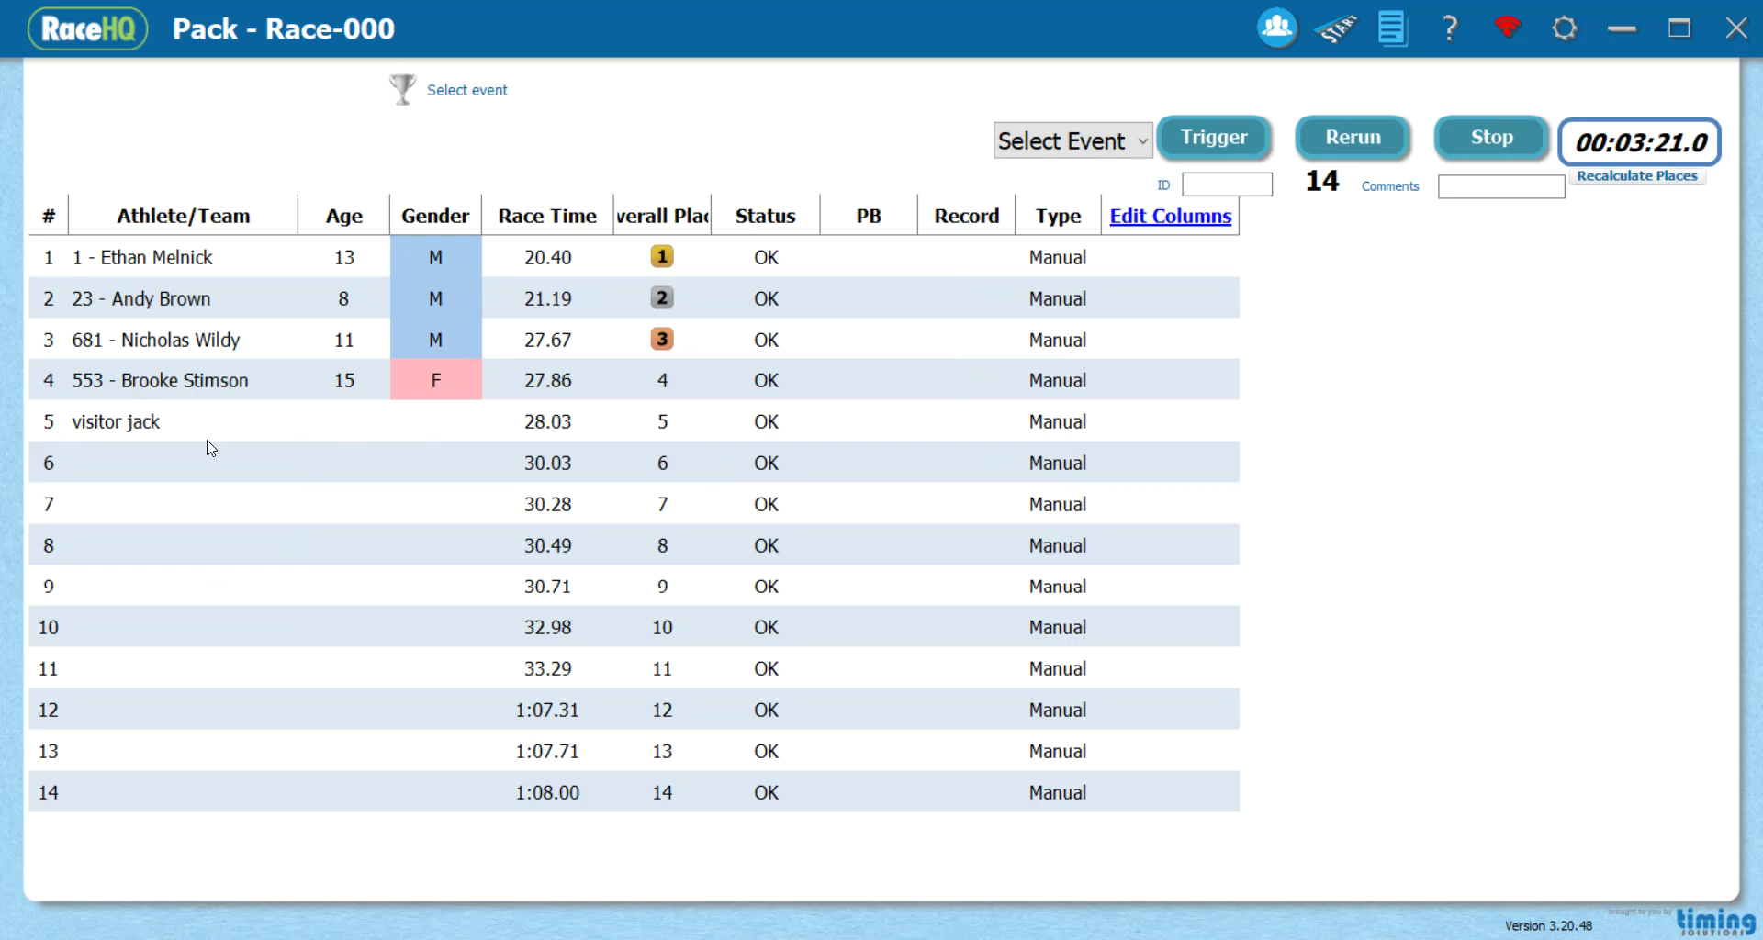
click(194, 462)
click(199, 511)
click(200, 551)
Set the running race's event to 400m and check the record details in the results.
click(1047, 149)
click(1053, 203)
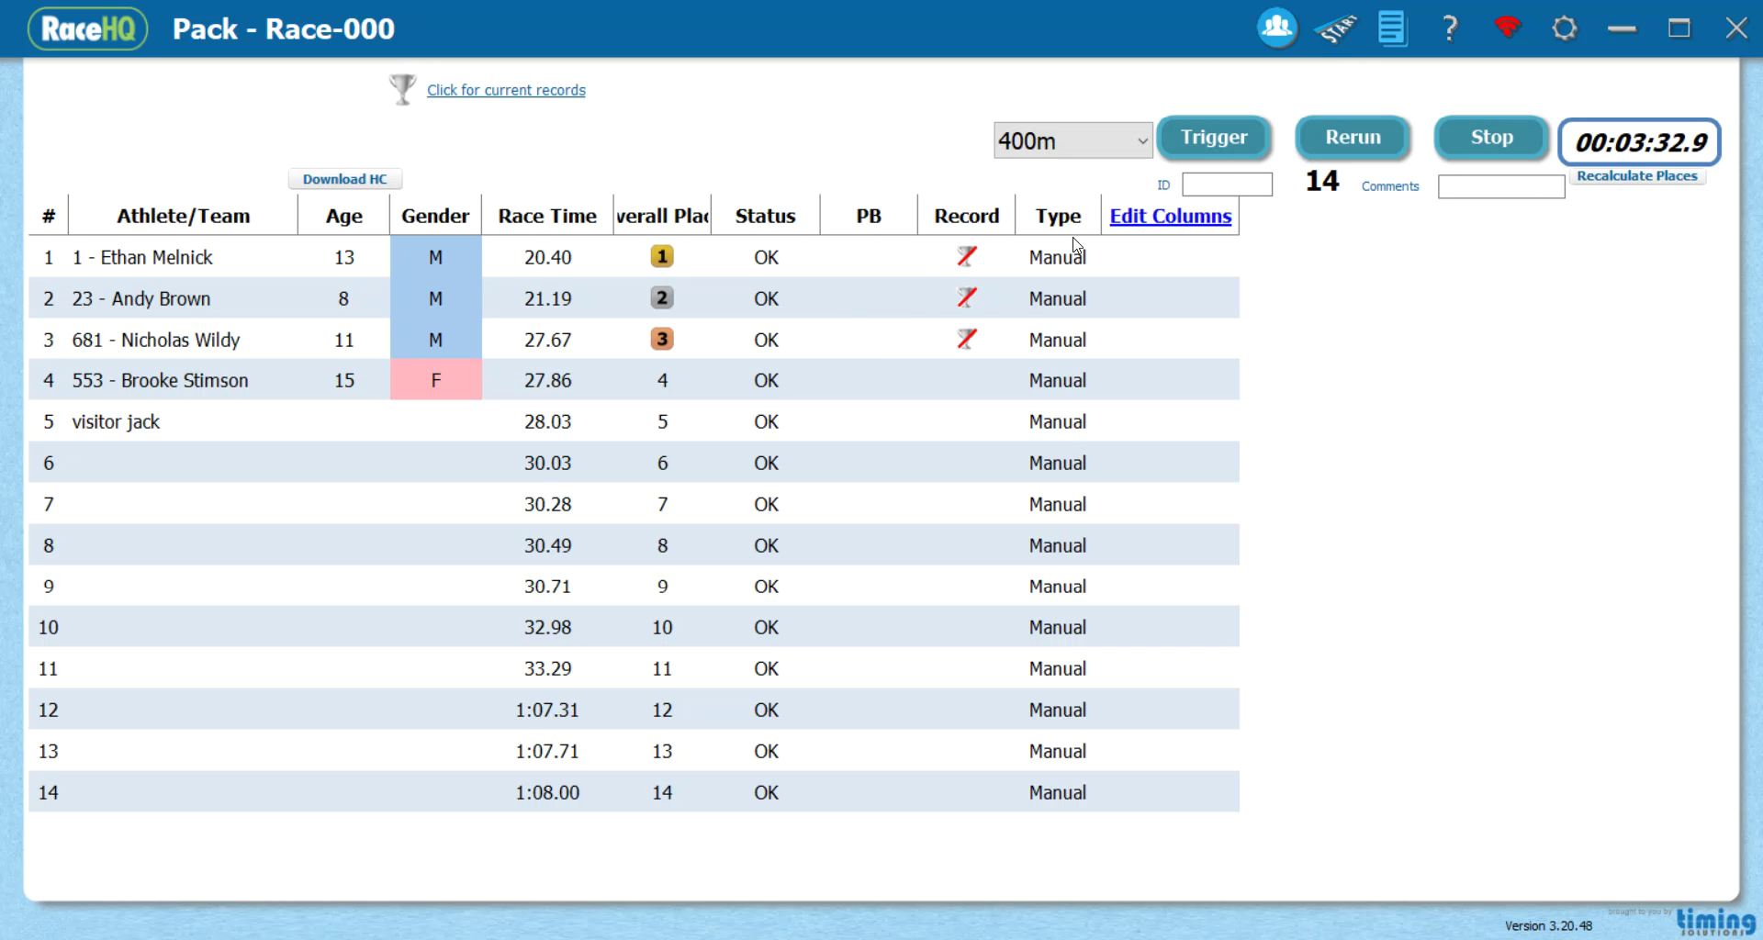
mouse_move(991, 351)
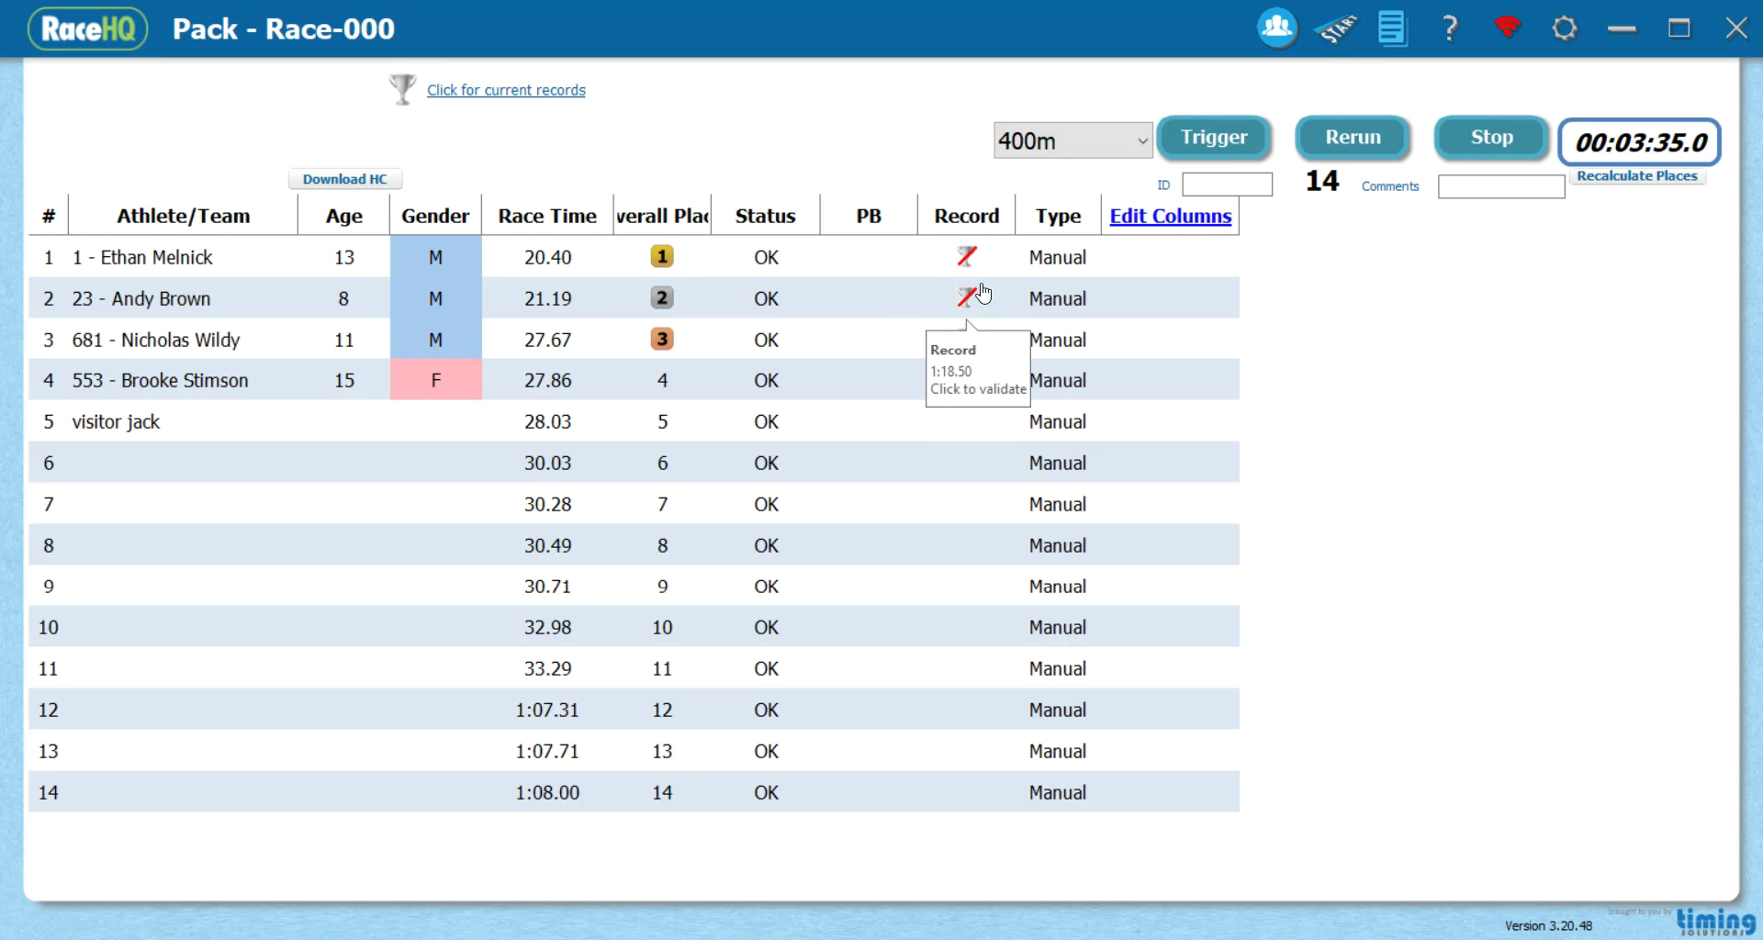
Stop the running 400m race and save its results.
click(1506, 143)
click(959, 516)
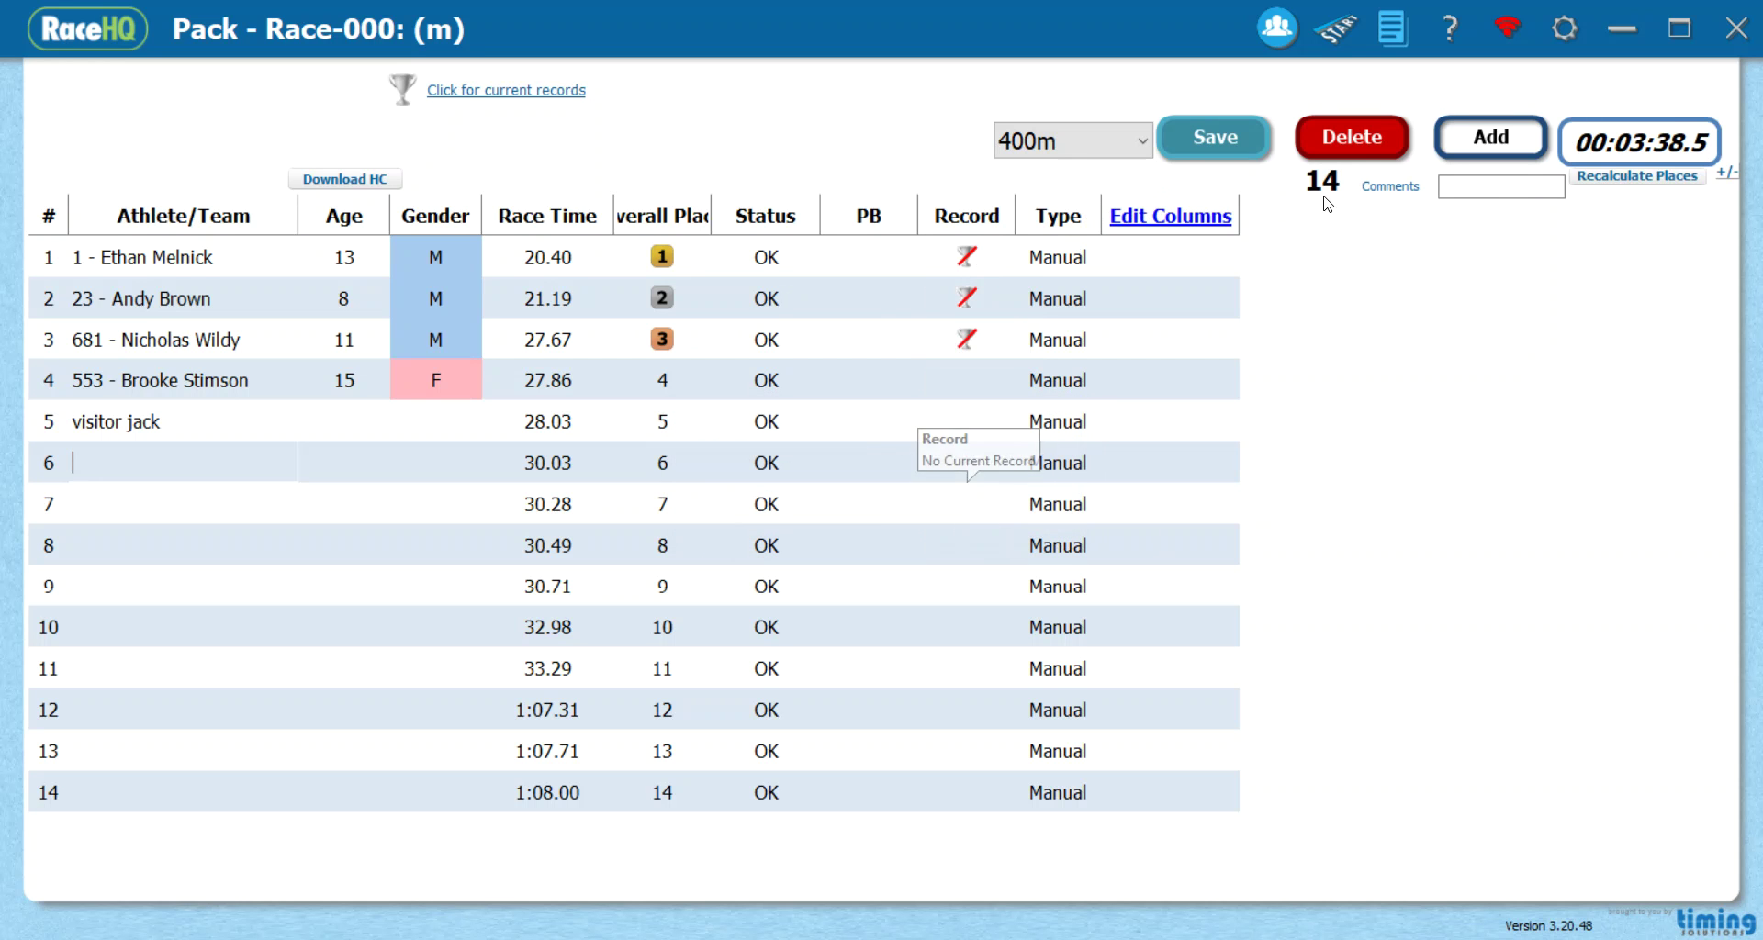
click(1254, 141)
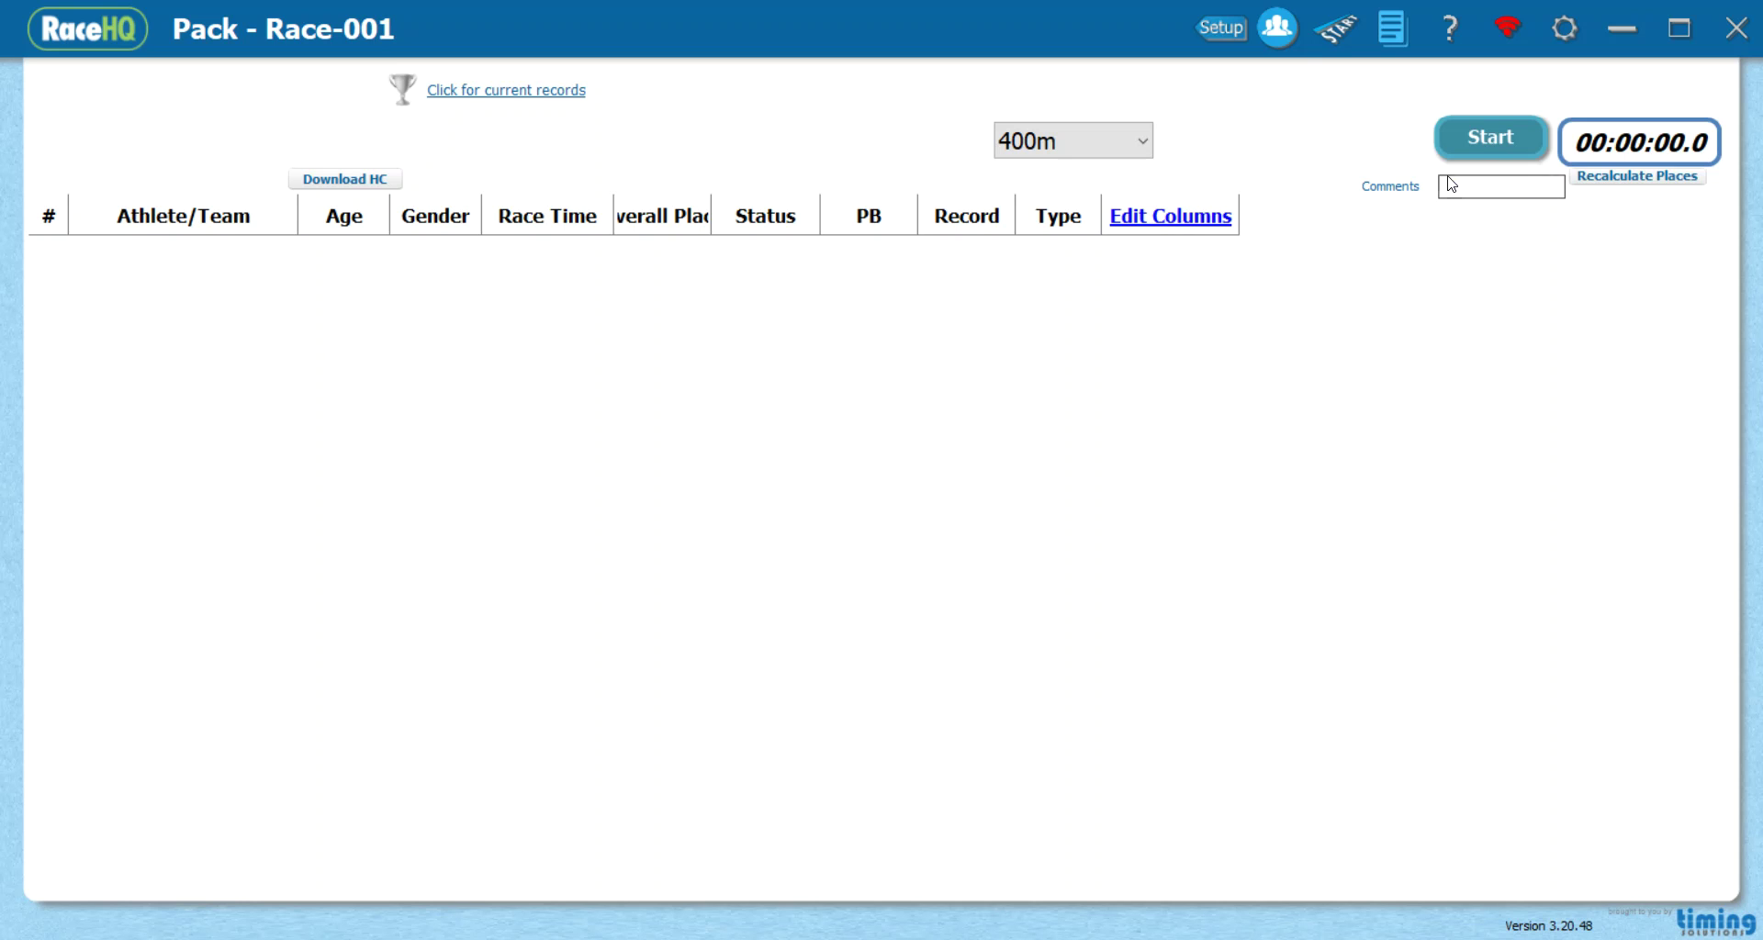
Open the saved events' missing entries and replace the visitor on the fifth-place time with athlete number 125.
click(1393, 29)
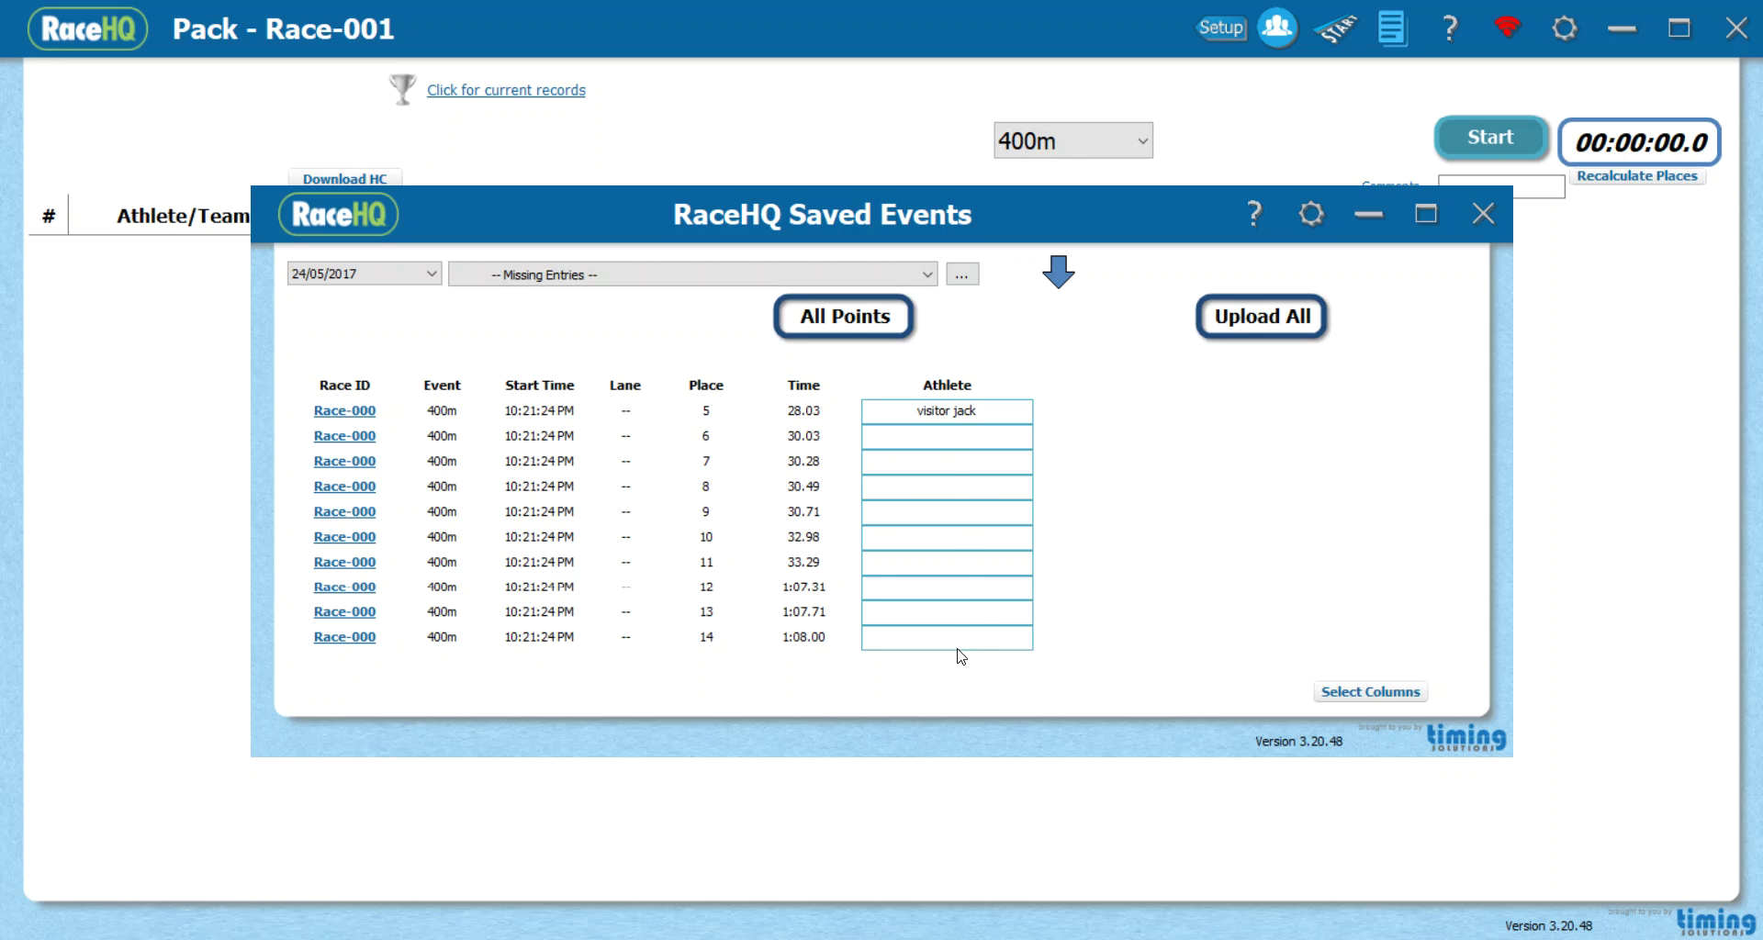
double_click(990, 412)
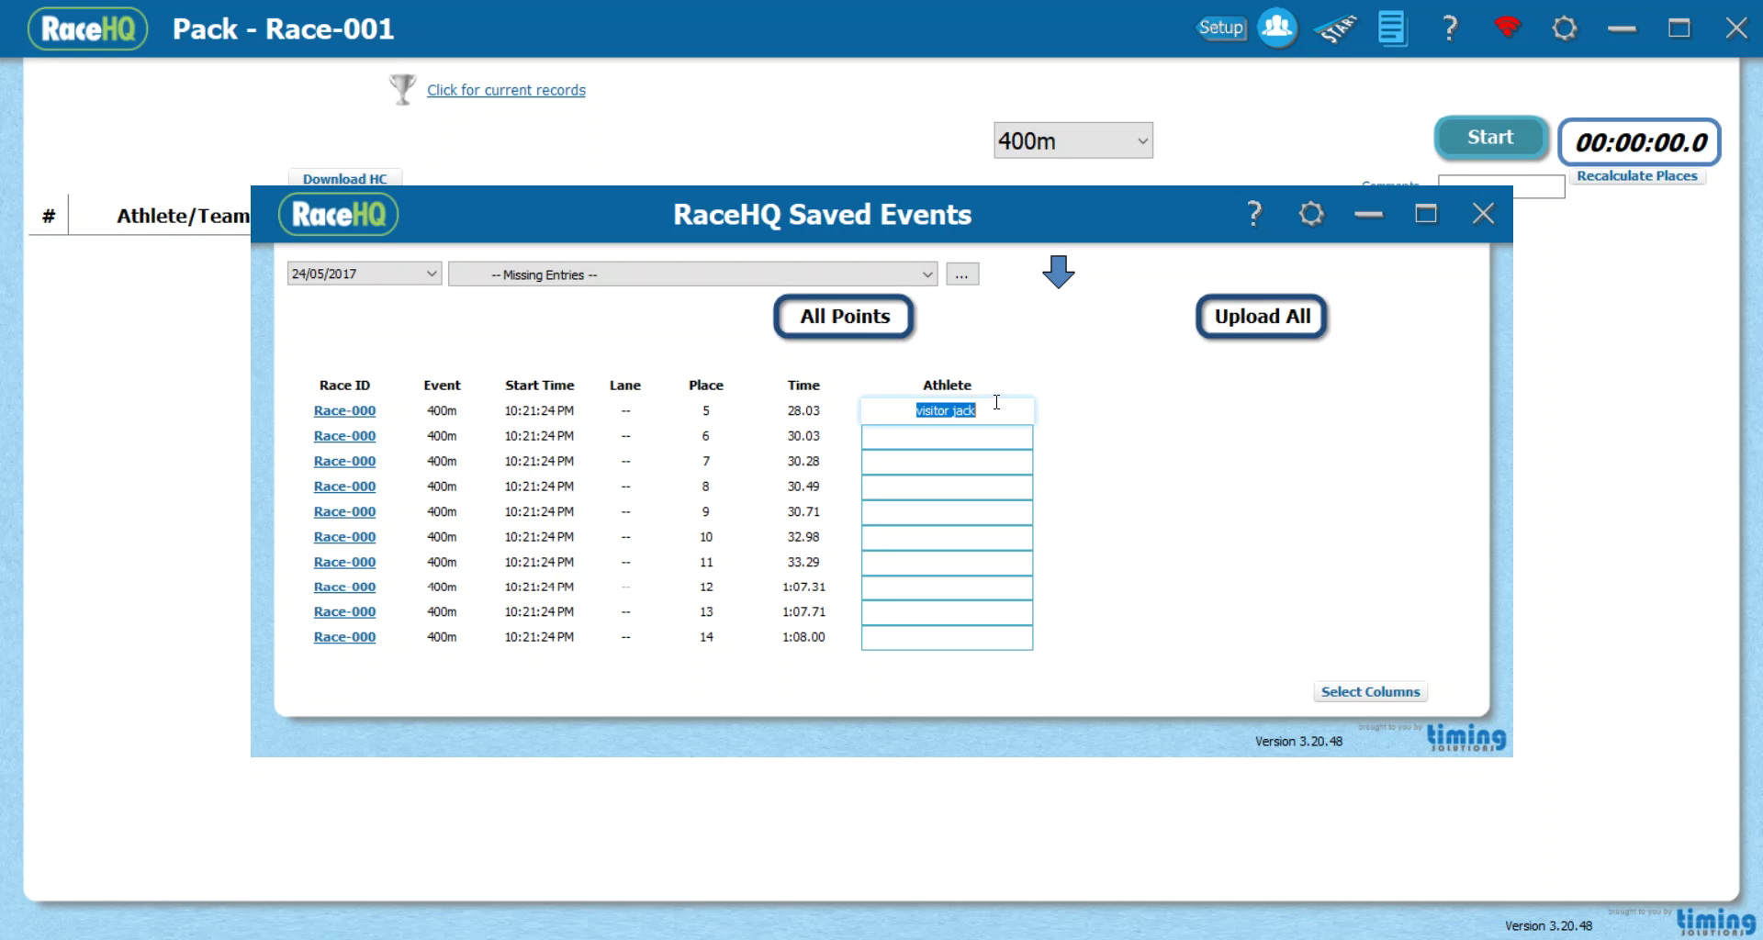
text(ja)
key(BackSpace)
text(564)
key(Return)
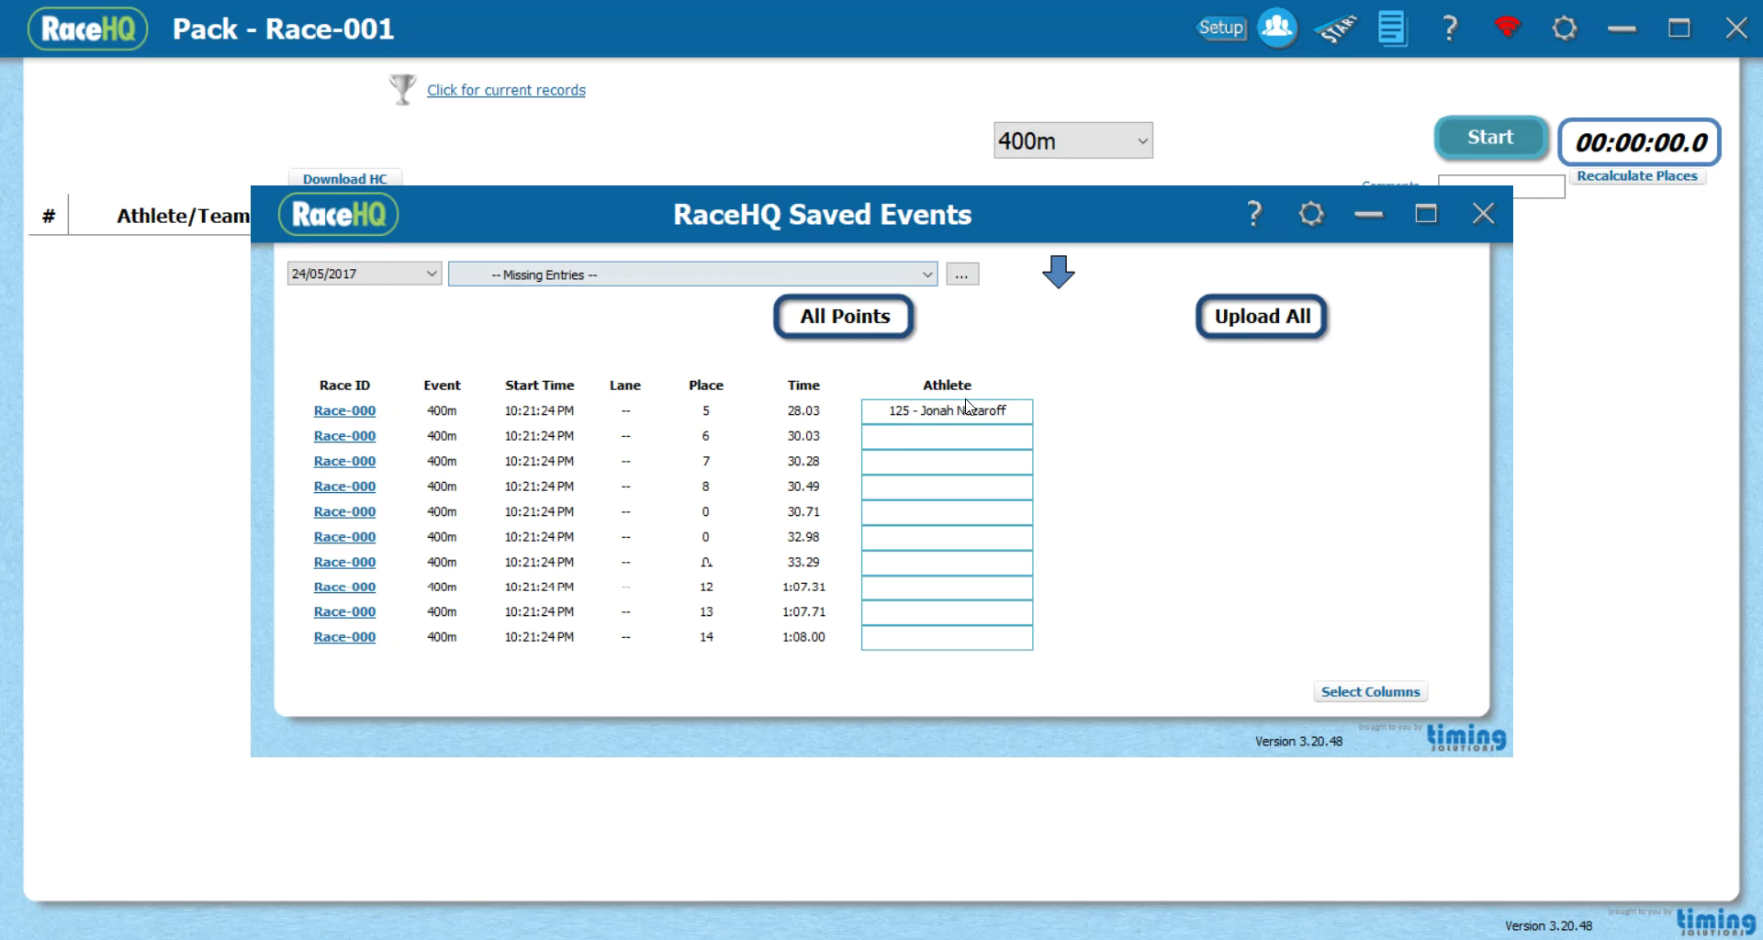
View the saved results' Age/Gender Grouping summary, return to Missing Entries and look through the available views.
click(797, 278)
click(784, 334)
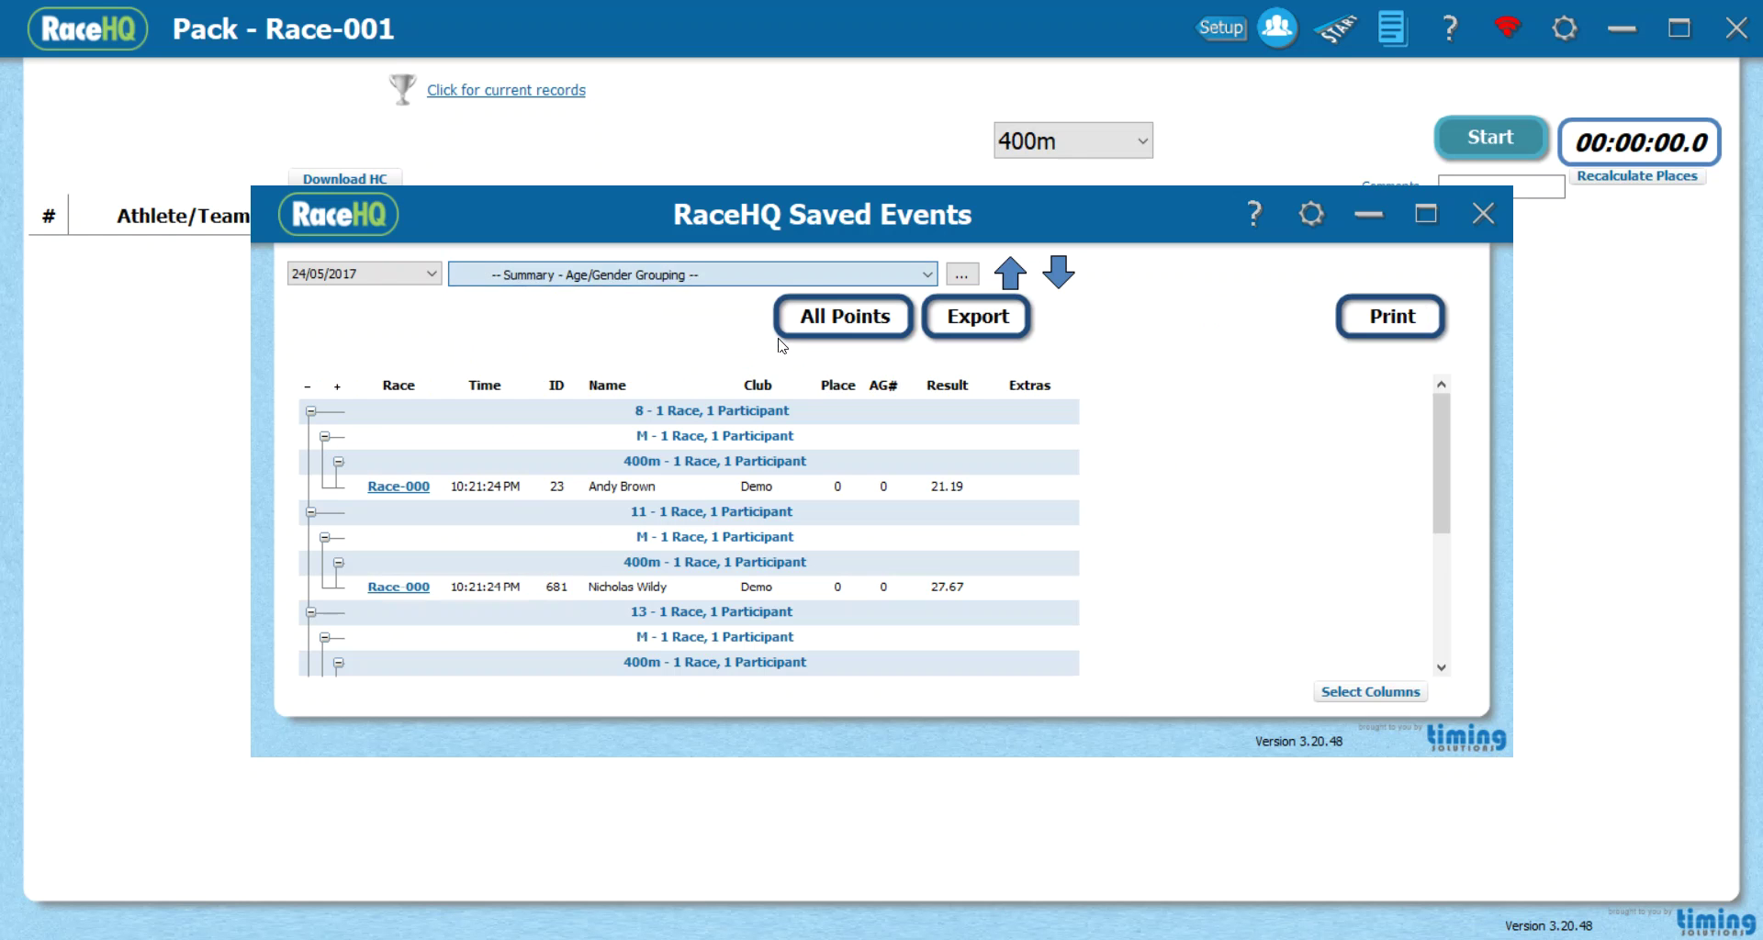
click(812, 276)
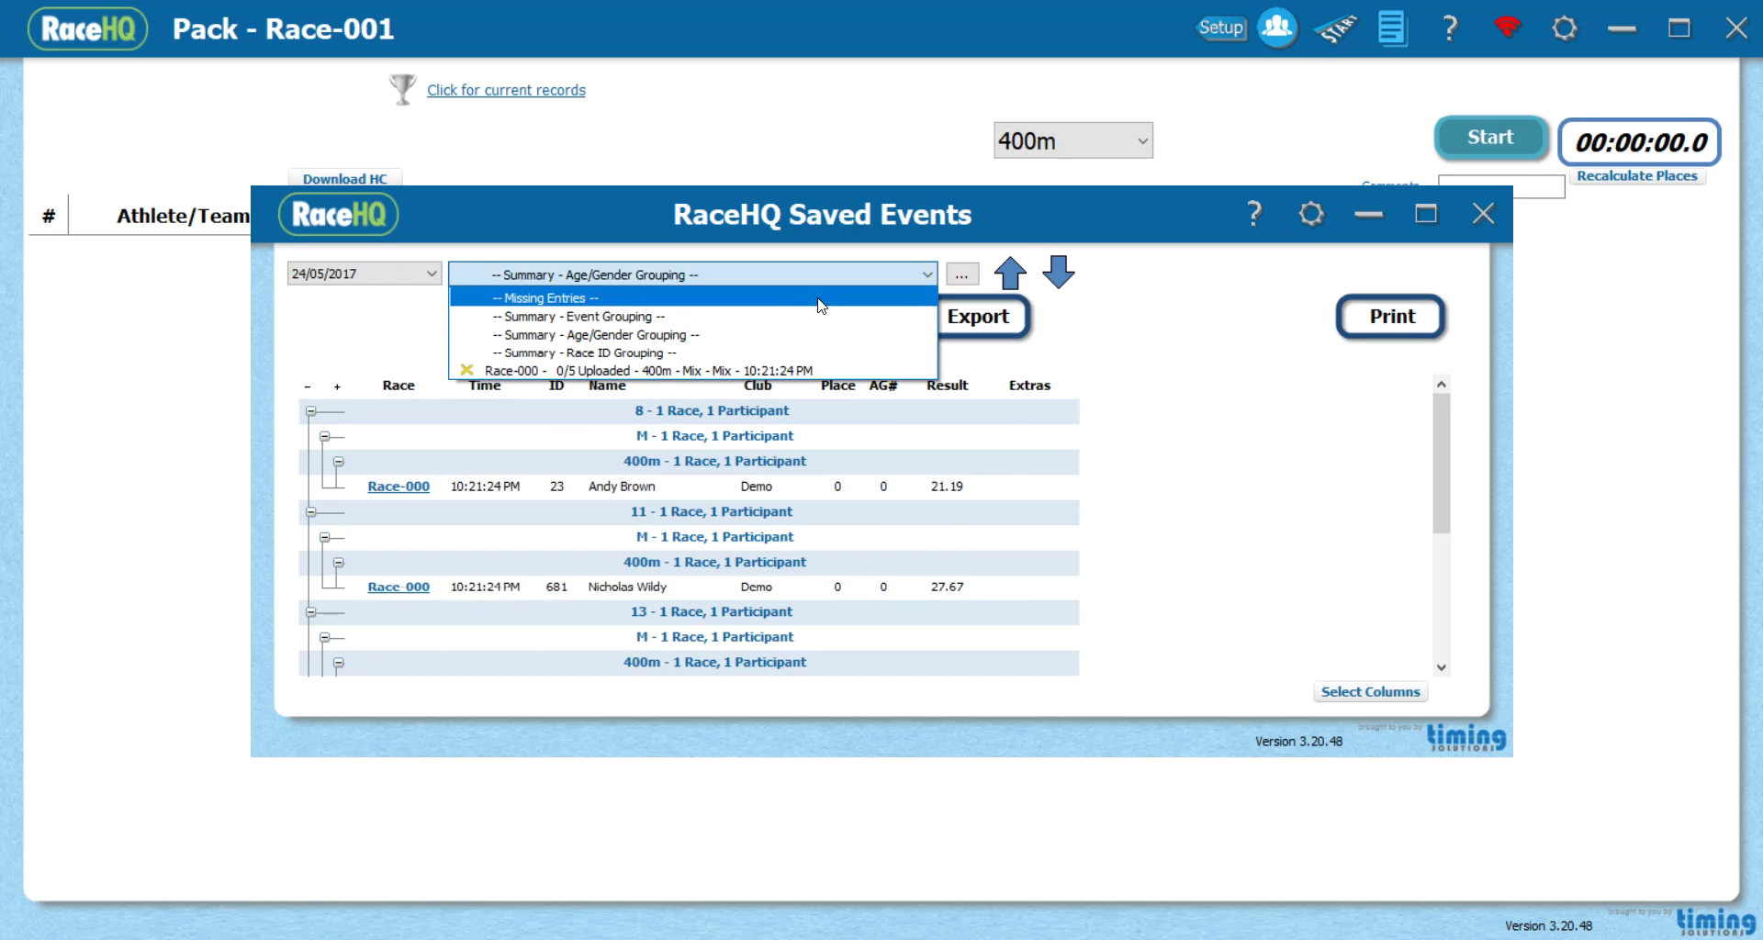
click(821, 298)
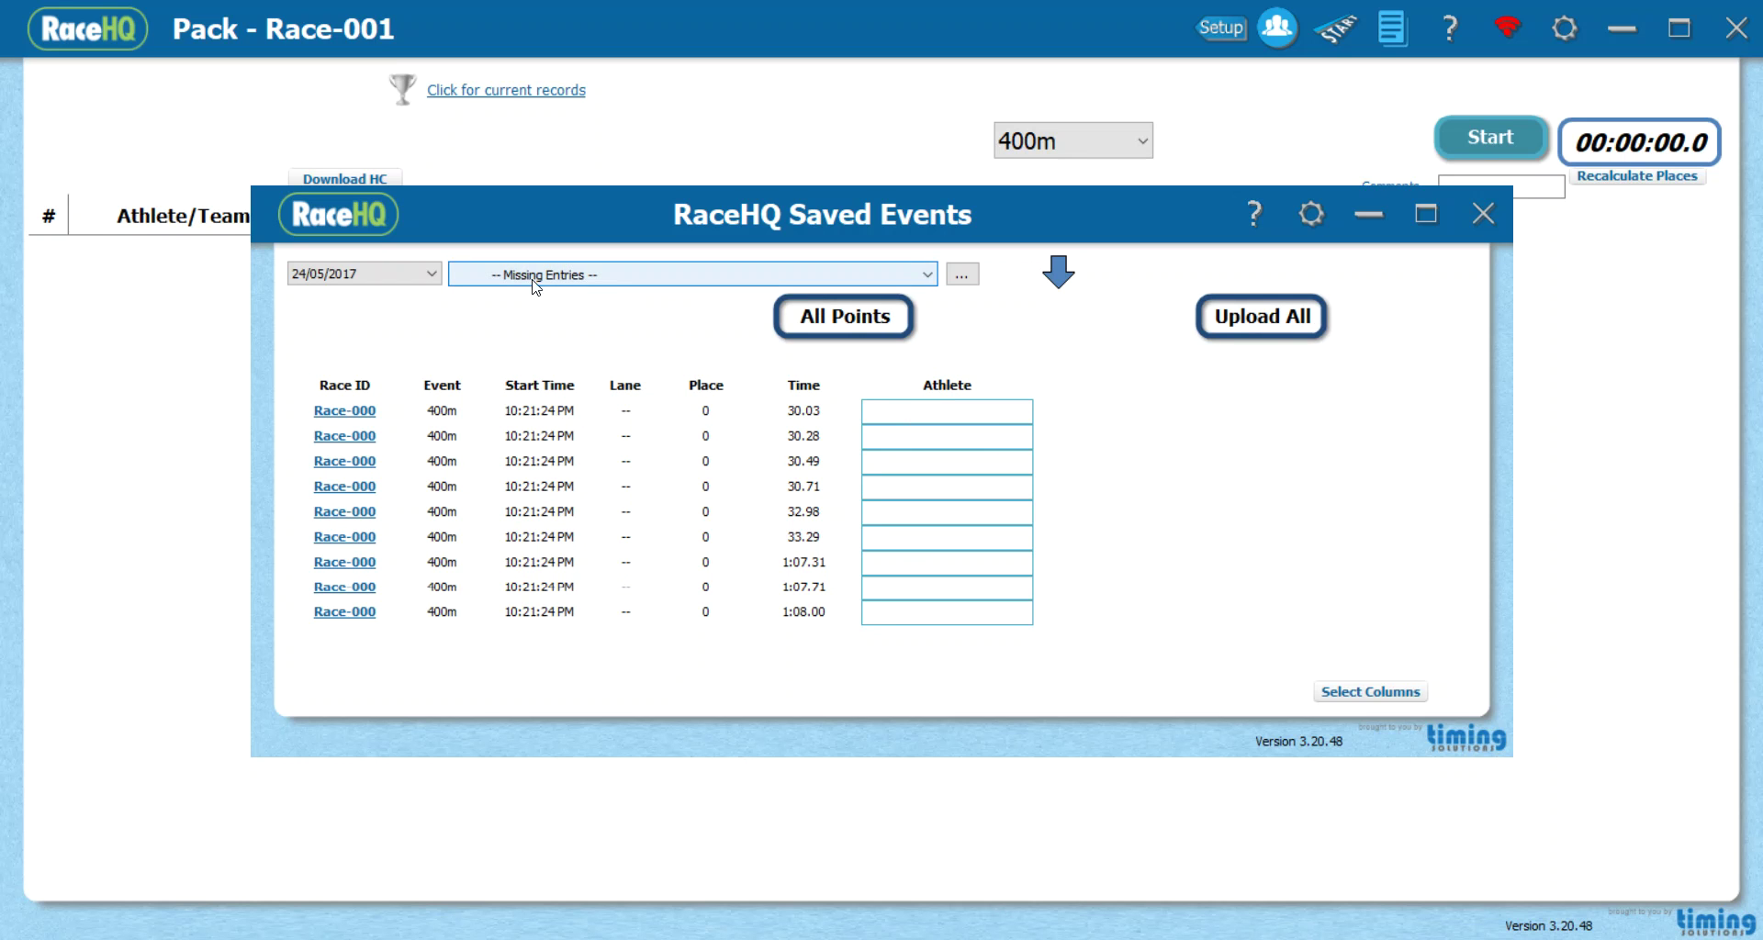
click(630, 276)
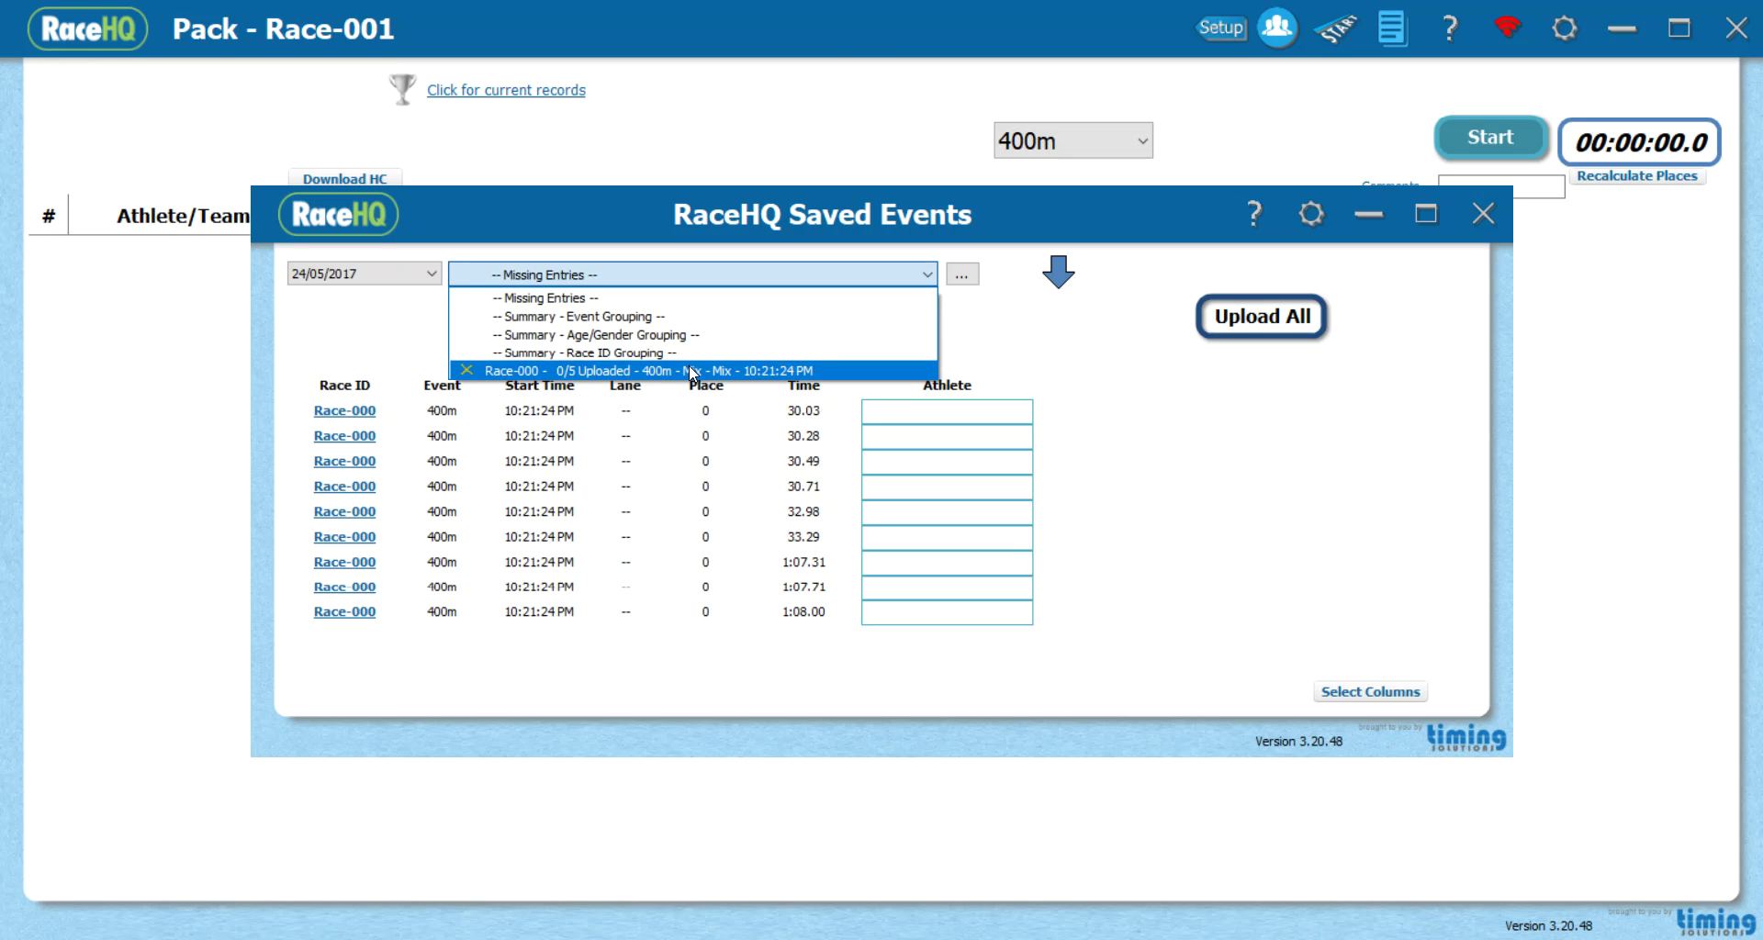
click(651, 655)
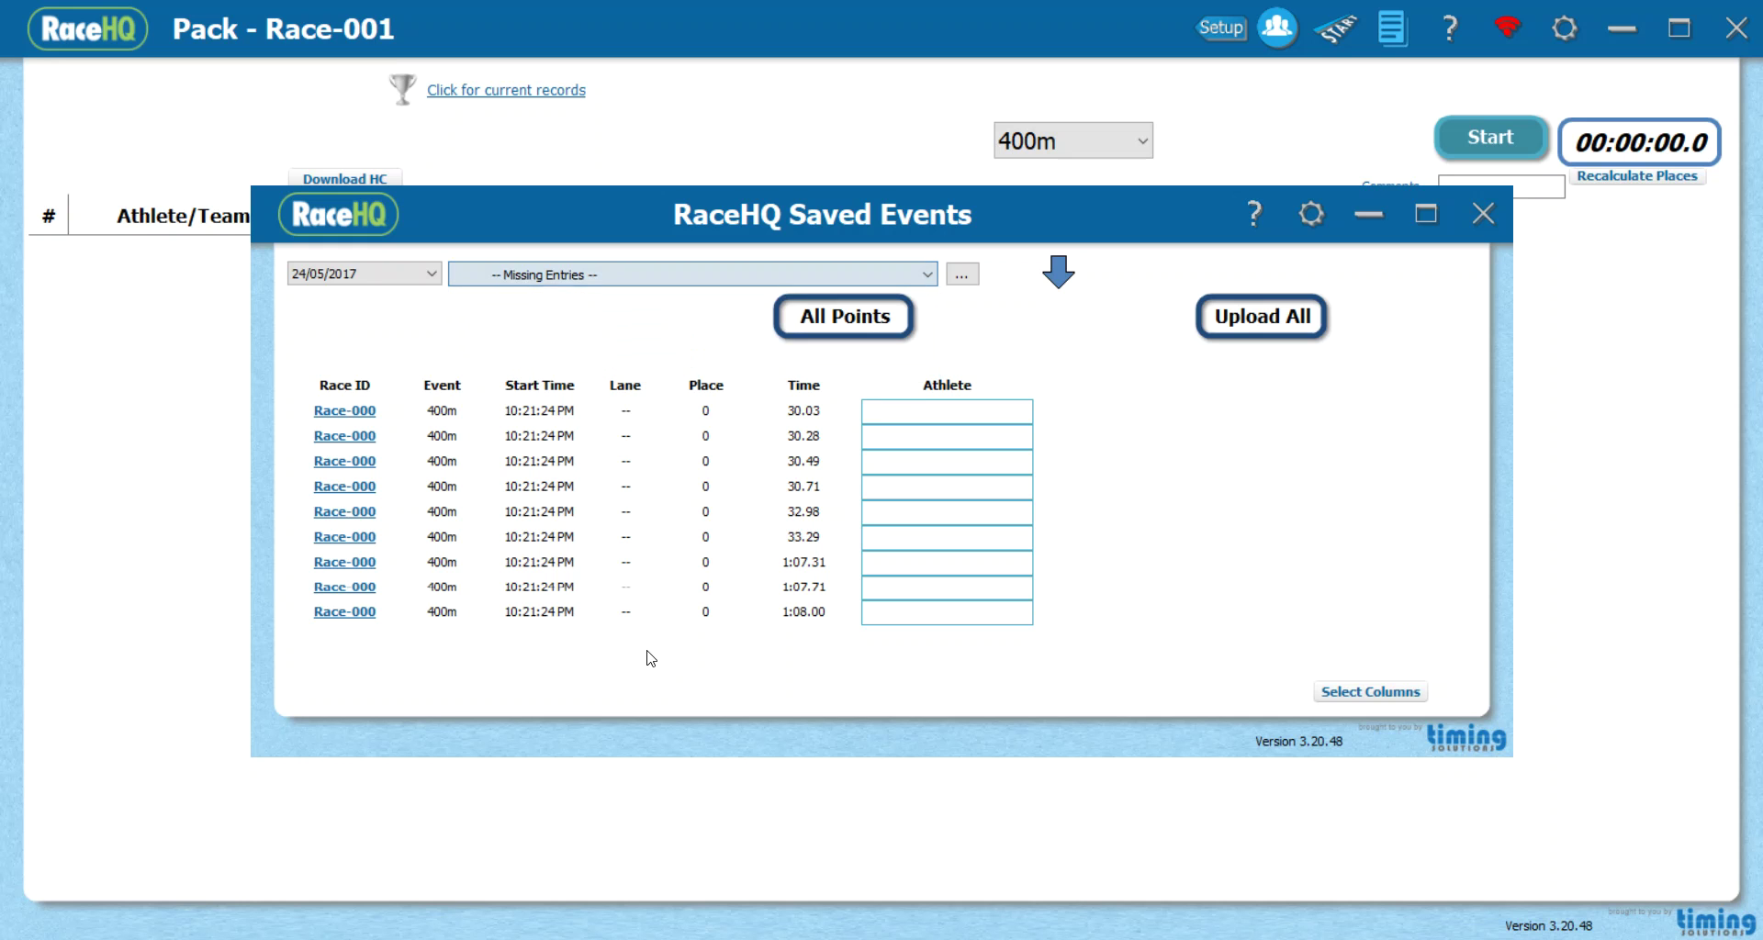
Open Race-000 from the missing entries, review its results and maximise the saved events window.
click(354, 465)
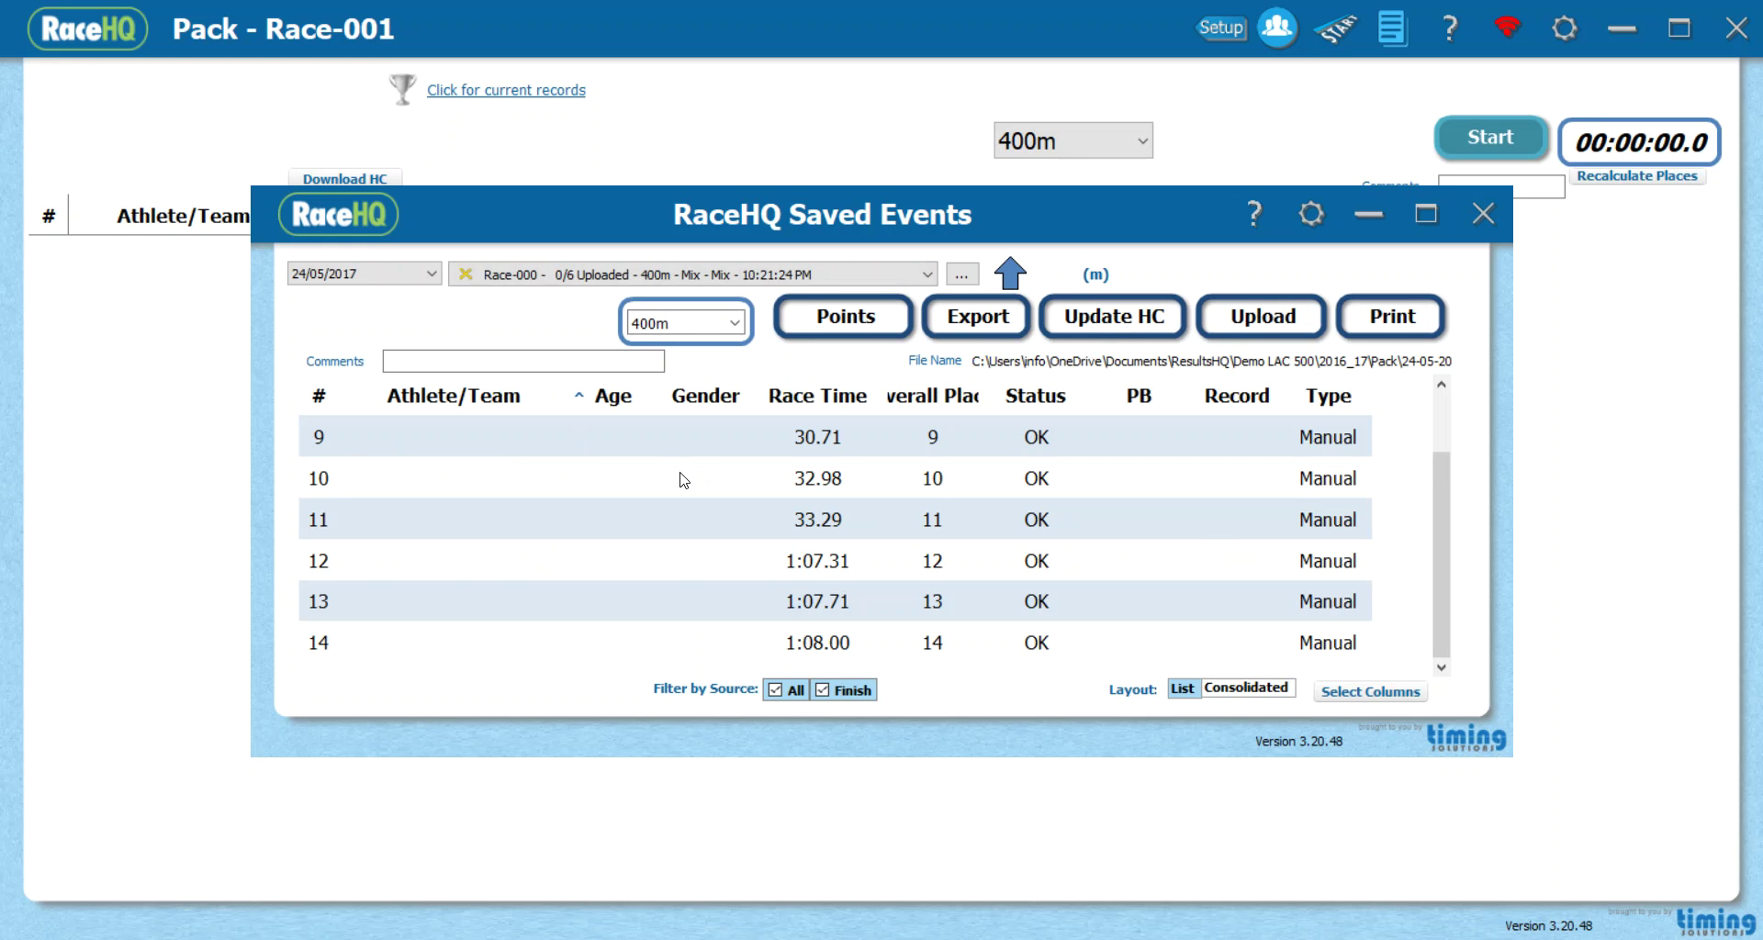
scroll(937, 481, up, 3)
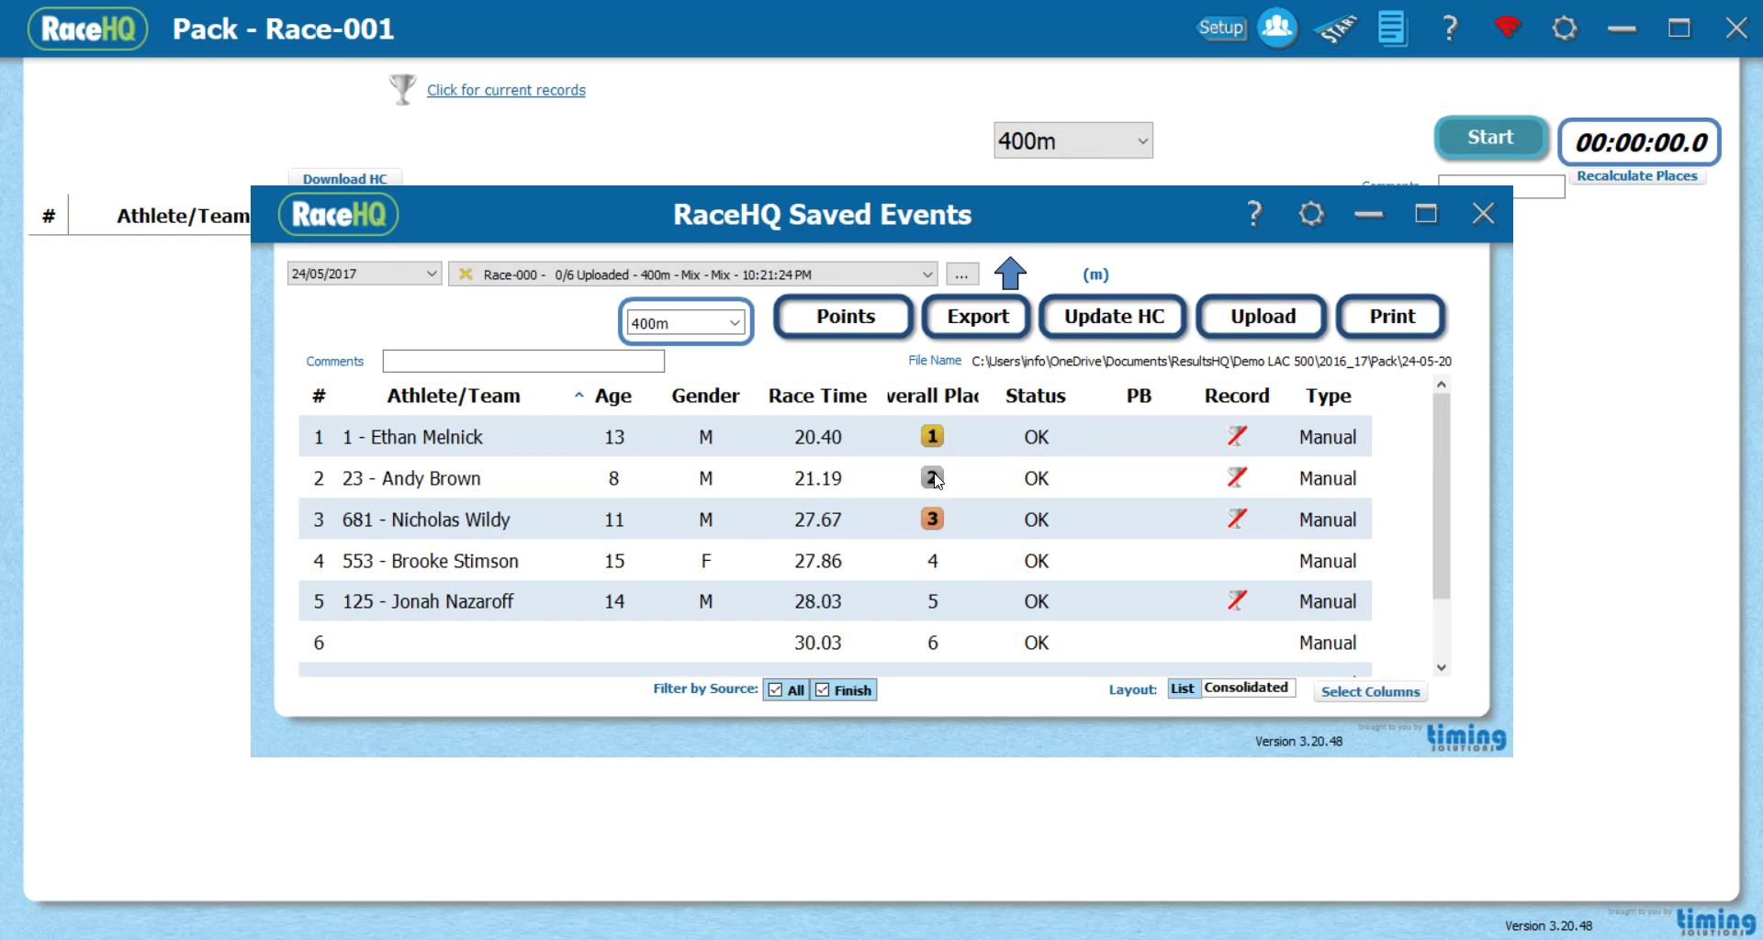
scroll(937, 482, down, 3)
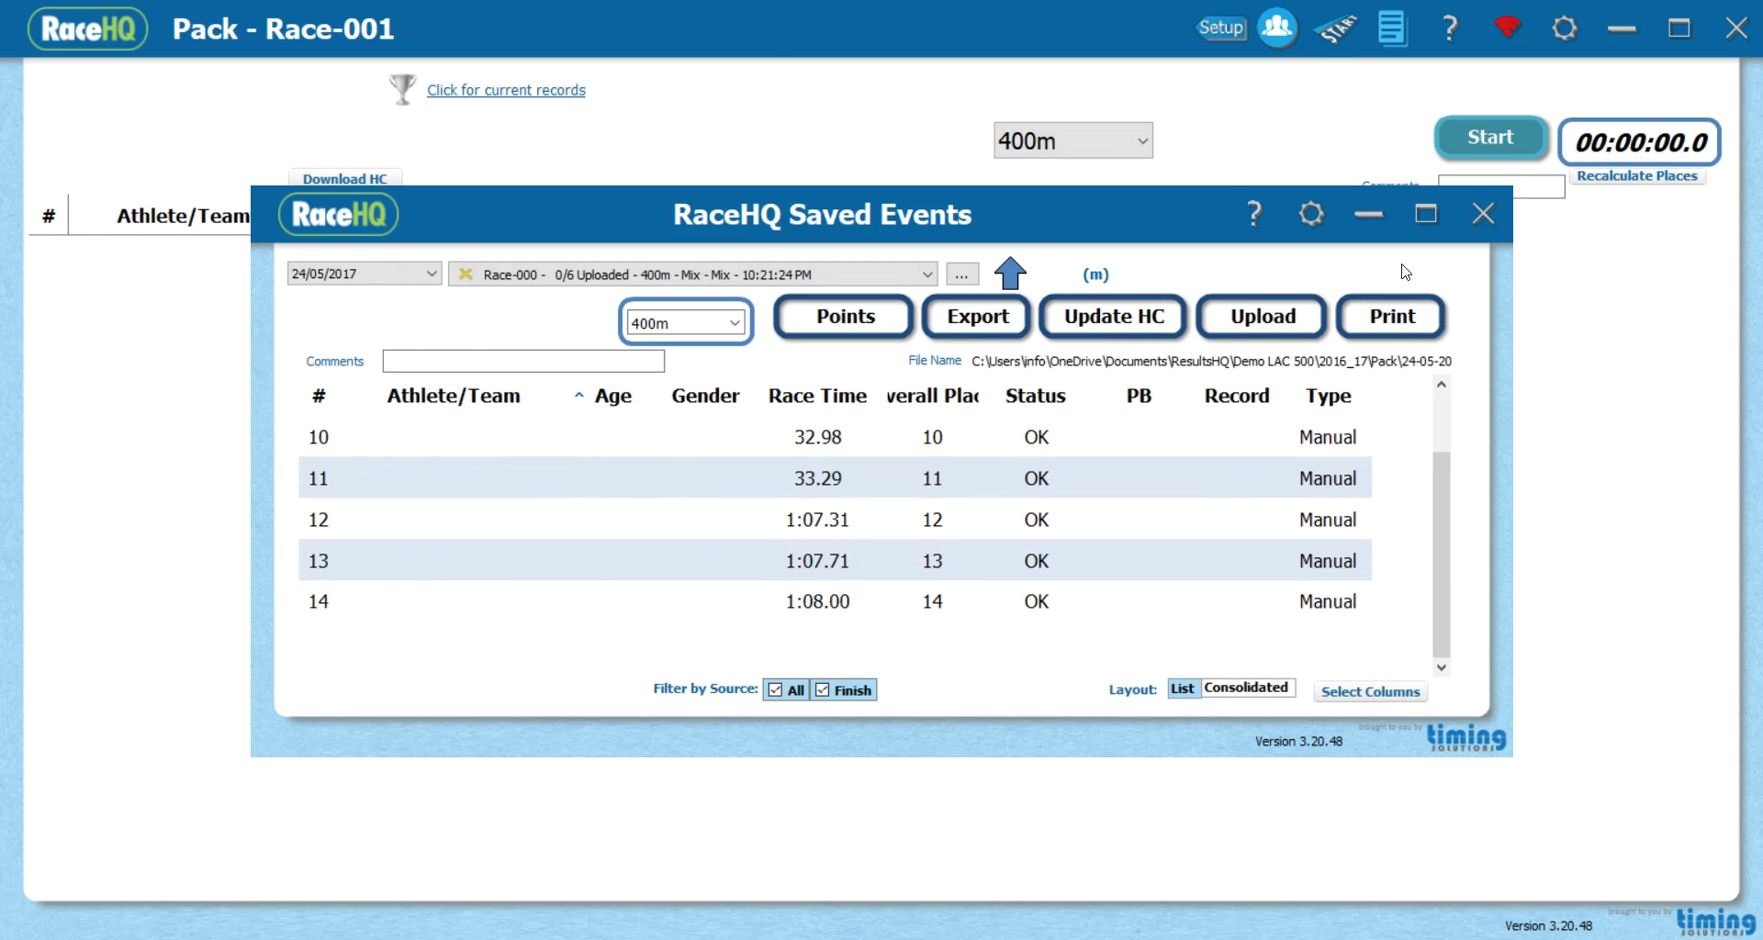
click(1424, 217)
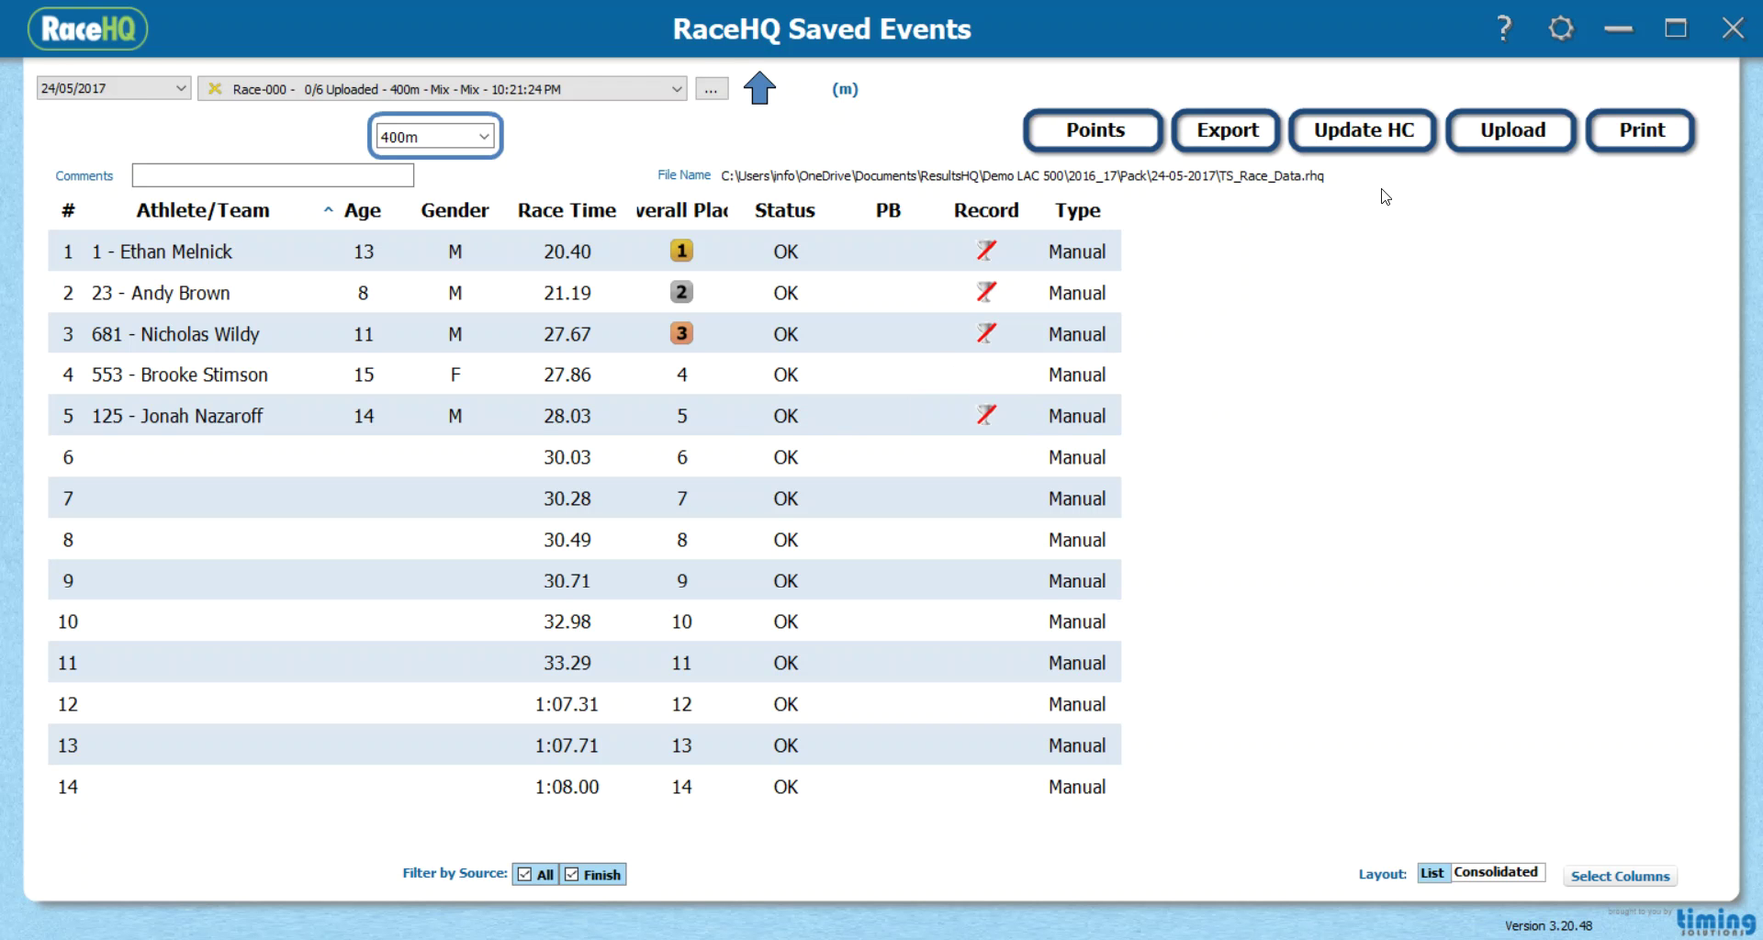
Find athlete number 0 by name and assign it to the seventh finish time of Race-000.
click(166, 500)
text(tim no friends)
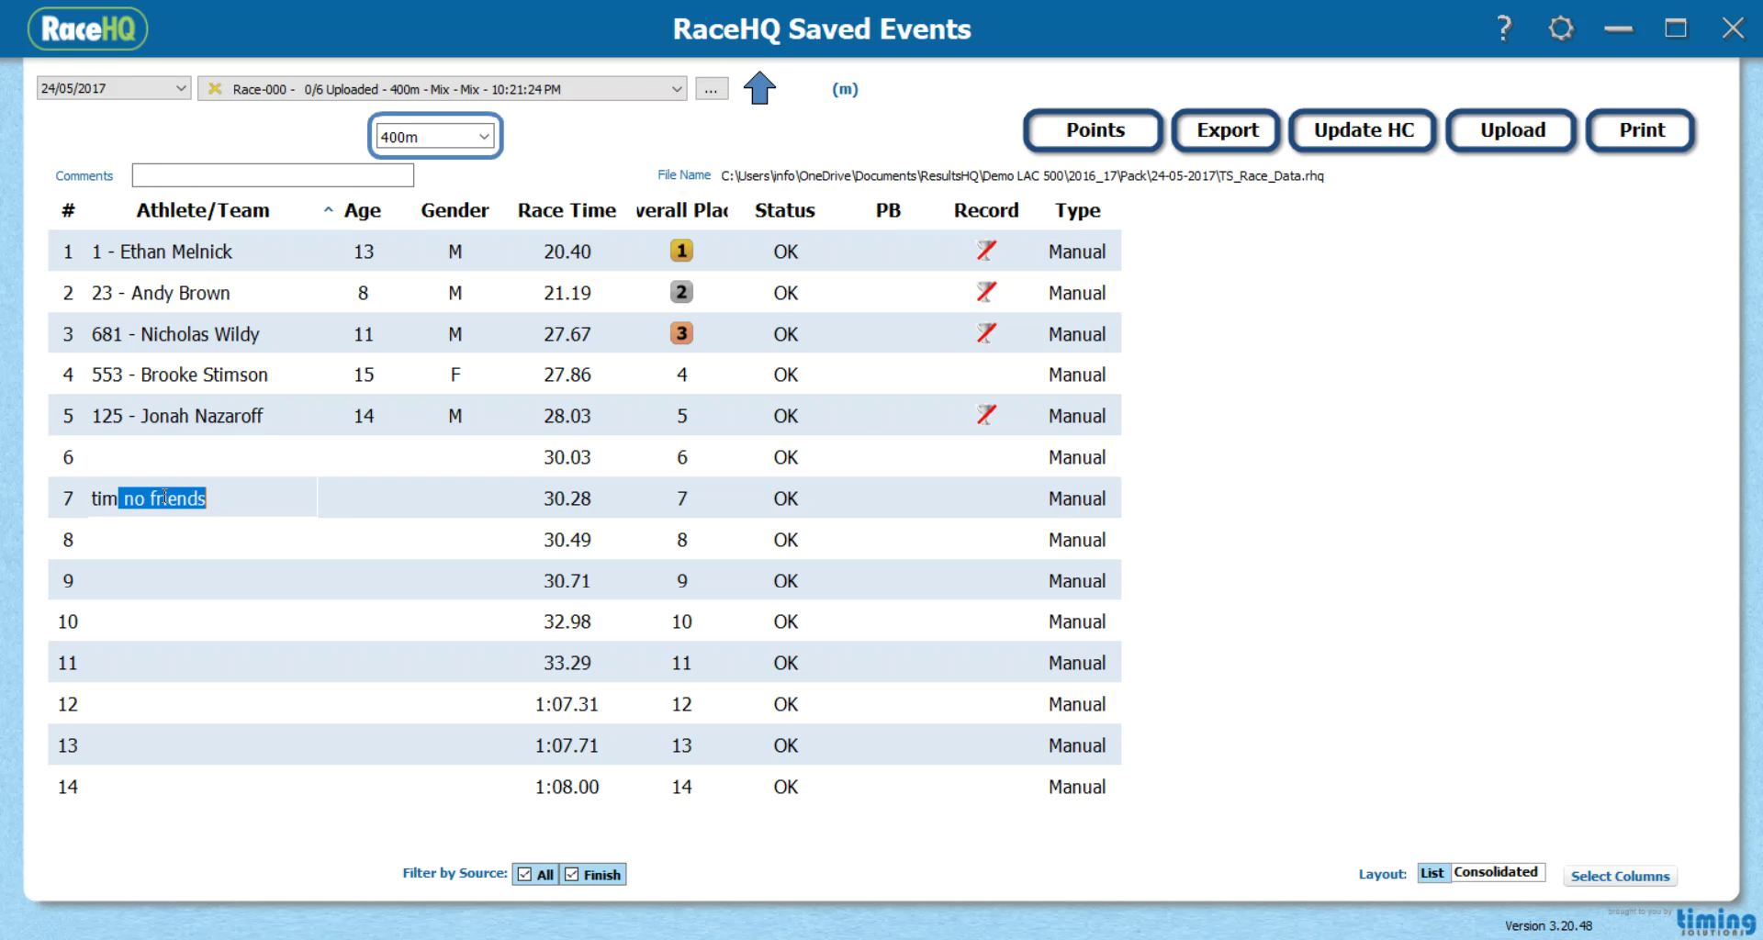
key(Return)
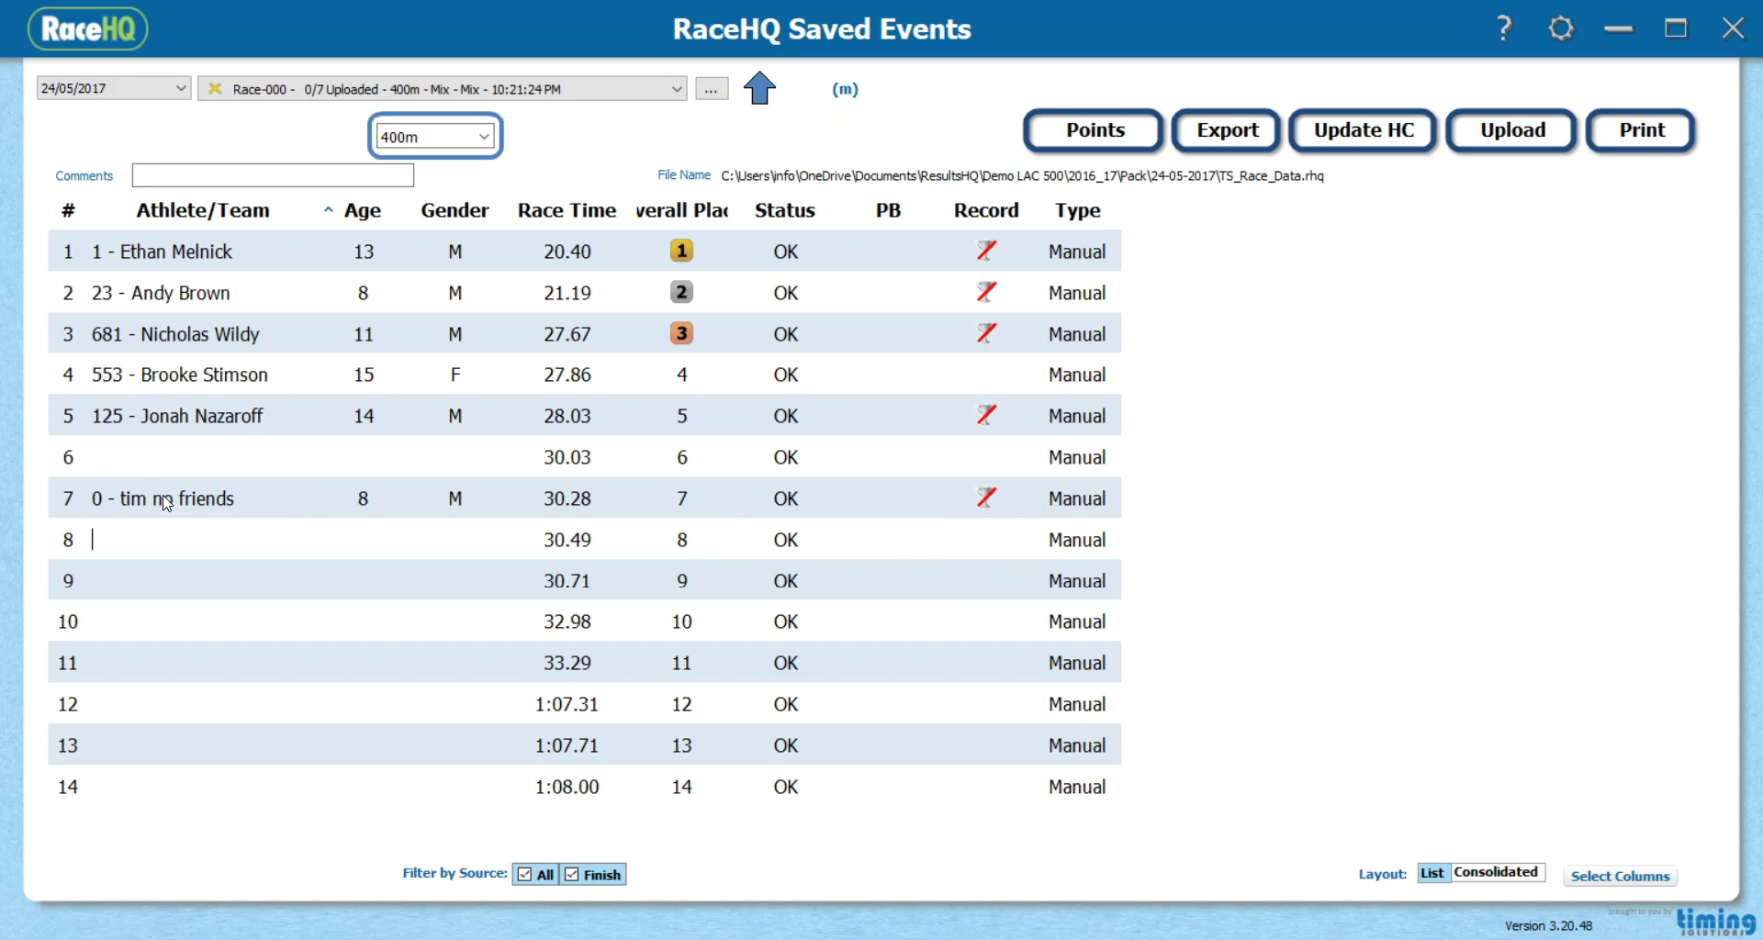
Assign athlete number 451 to the eighth finish time of Race-000 and upload the race's saved results.
text(34)
key(Return)
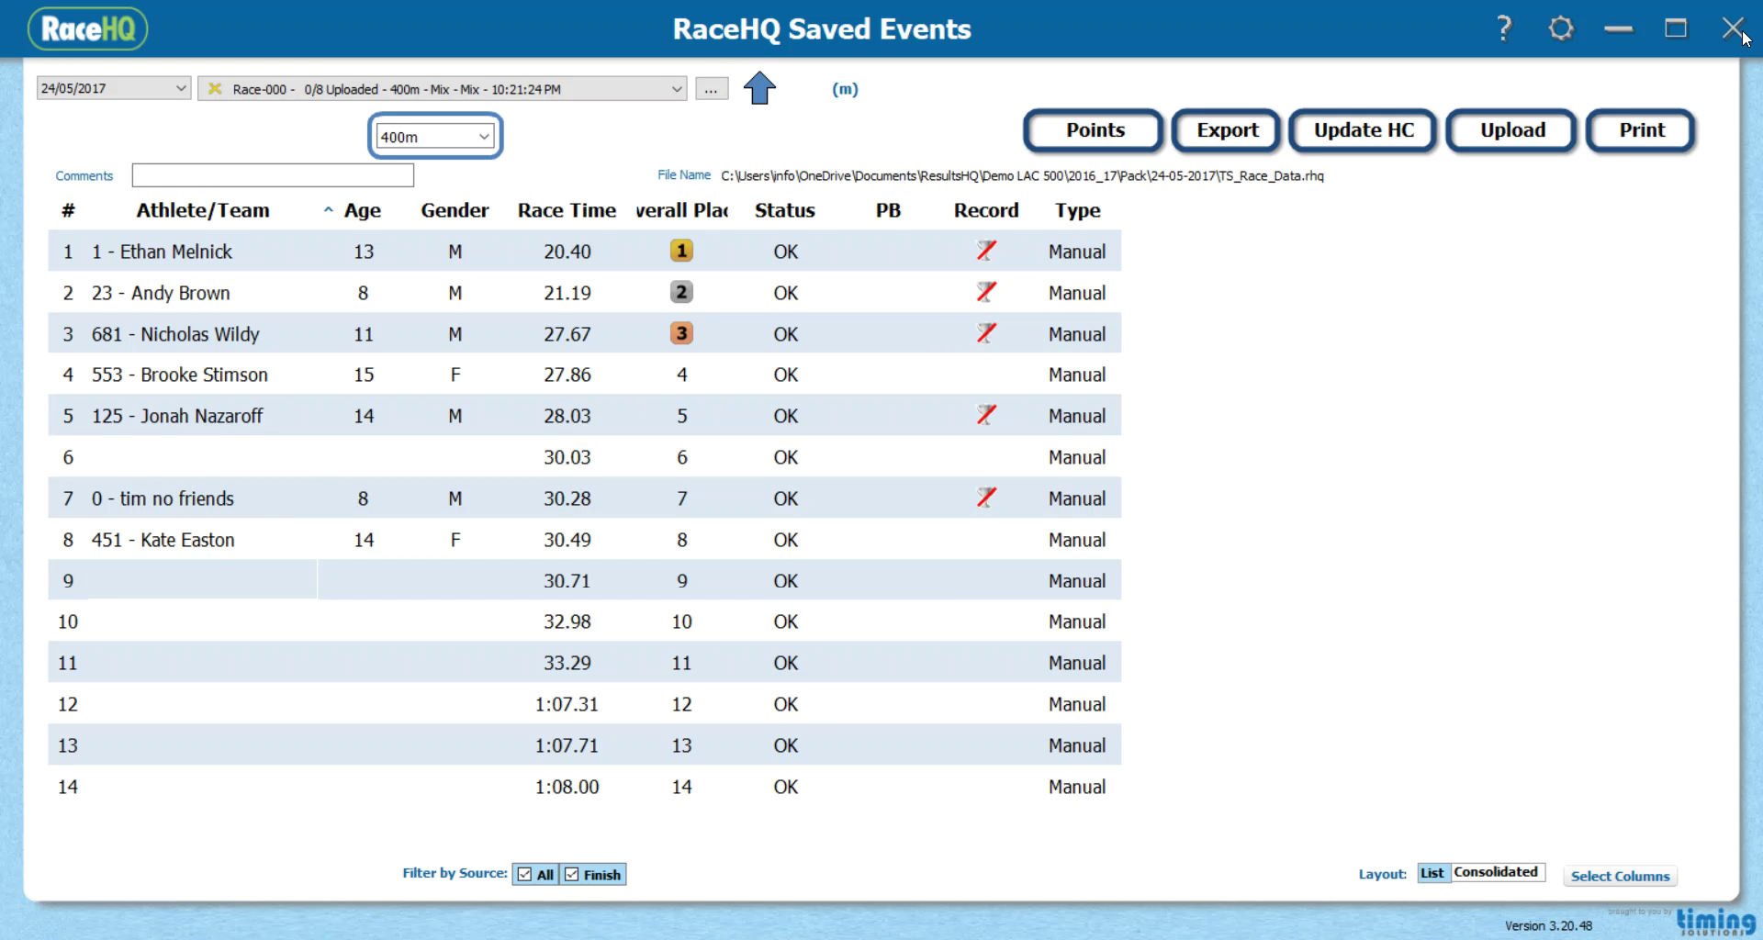
click(1529, 147)
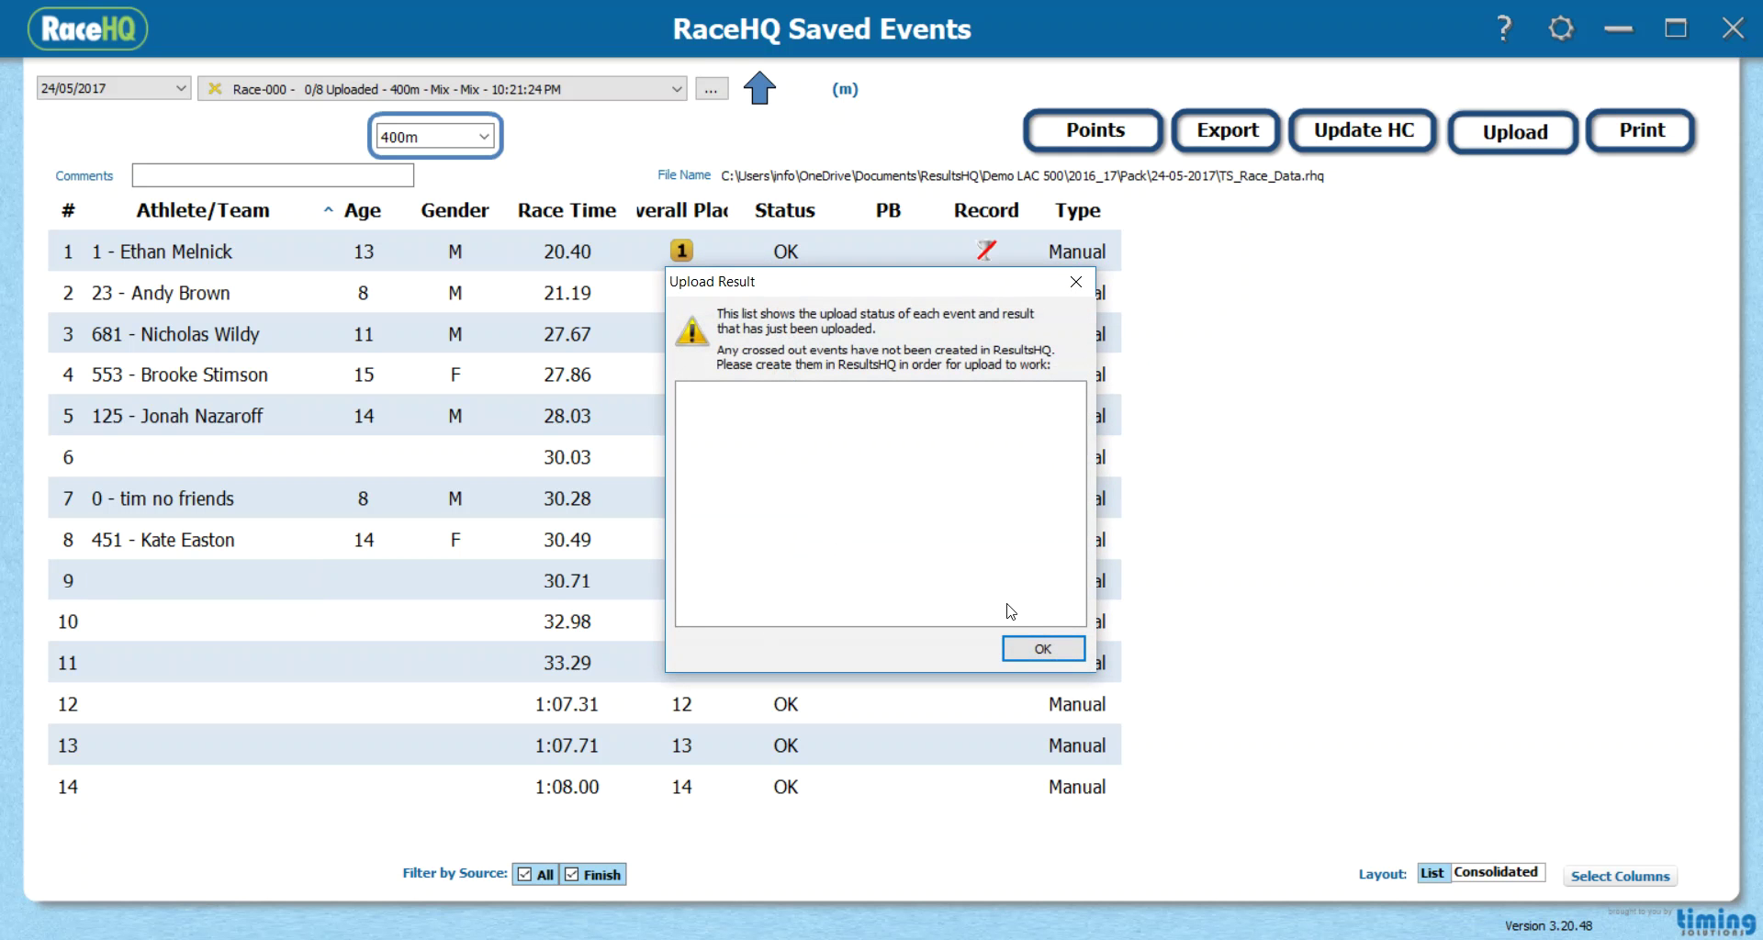
click(1051, 657)
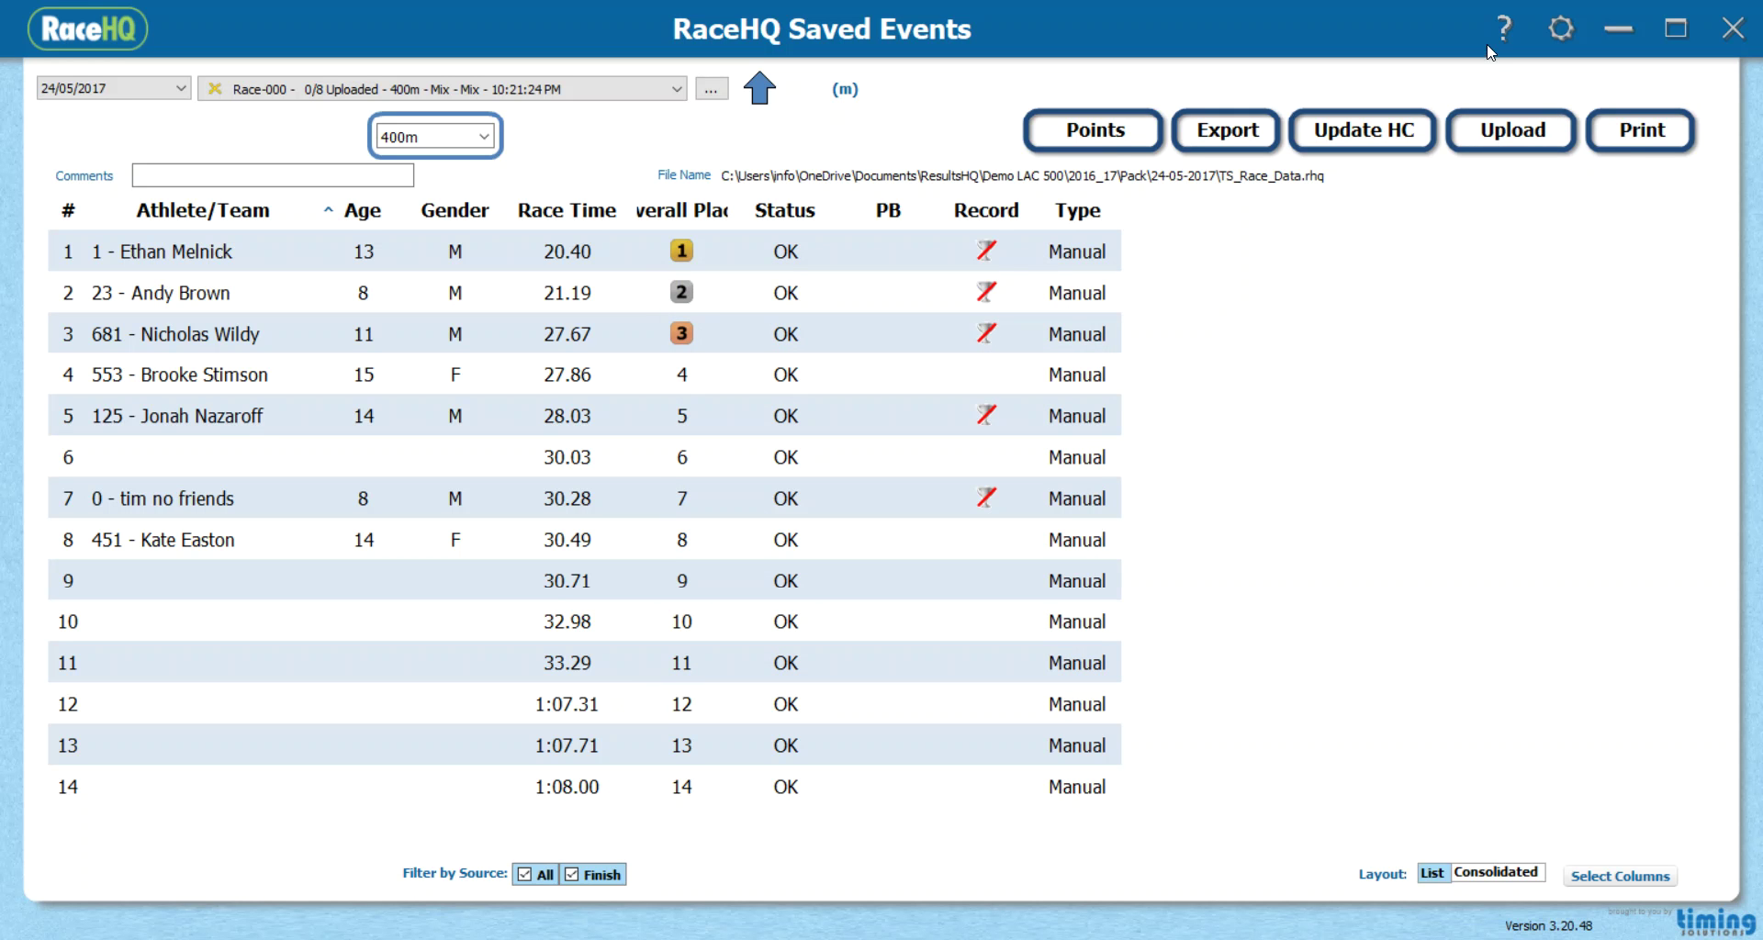
Leave the saved events and start the 400m Race-001, recording six manual finish times.
click(1733, 33)
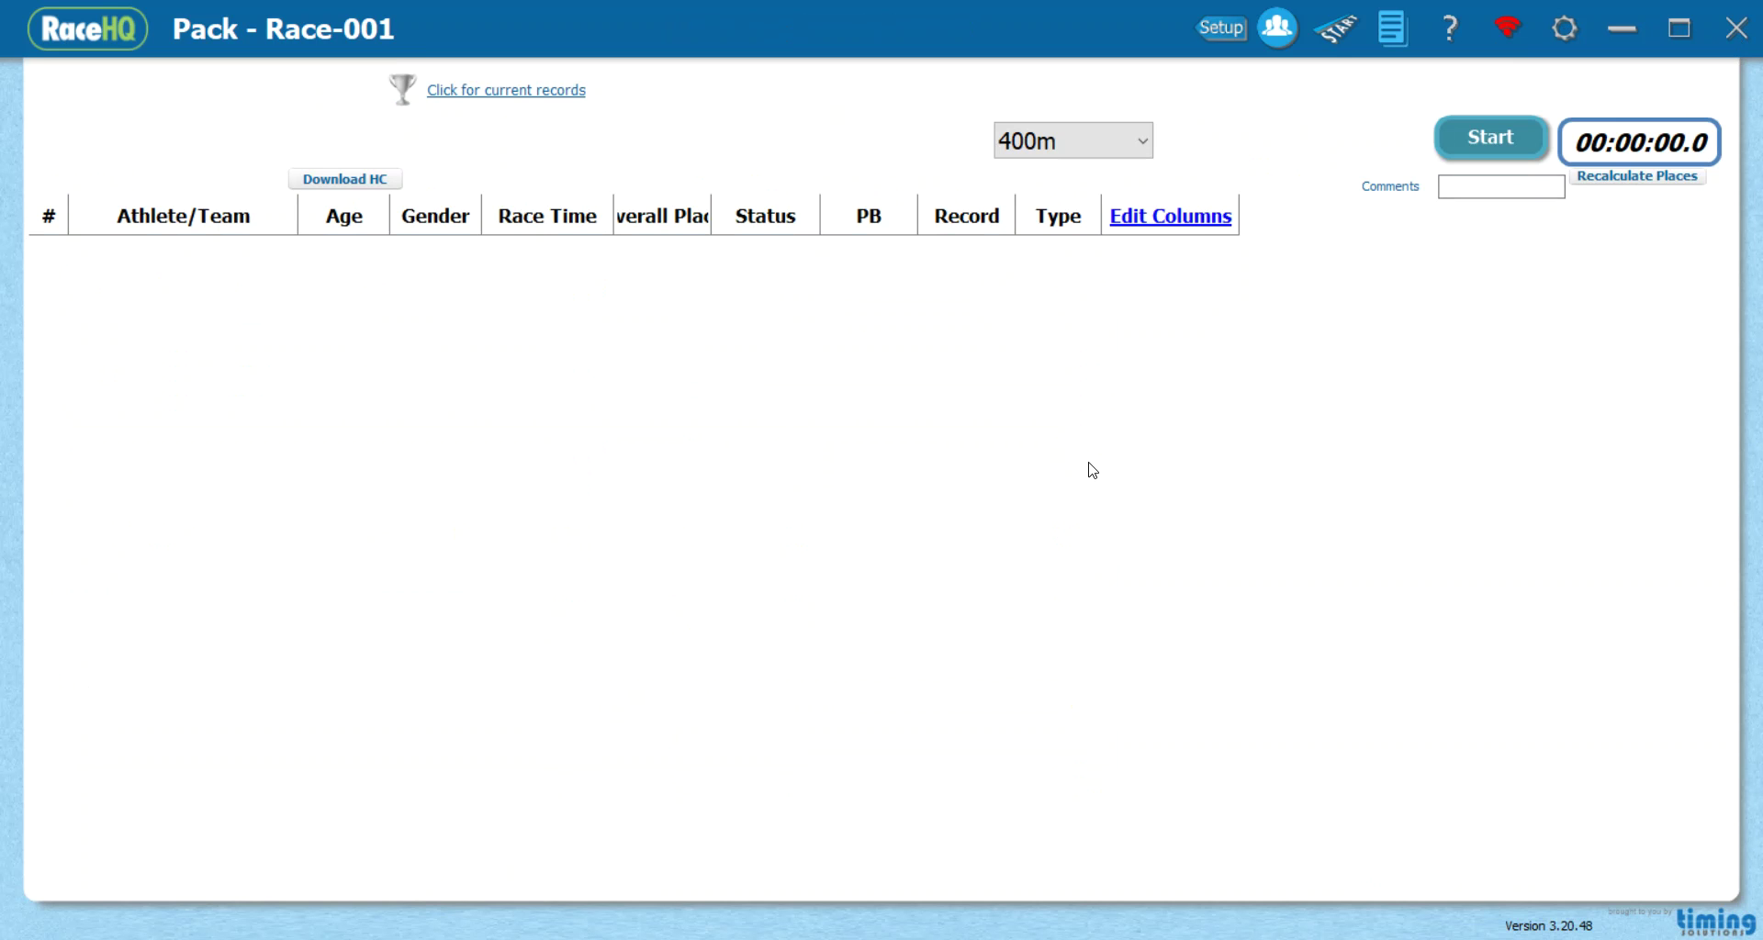
key(ctrl)
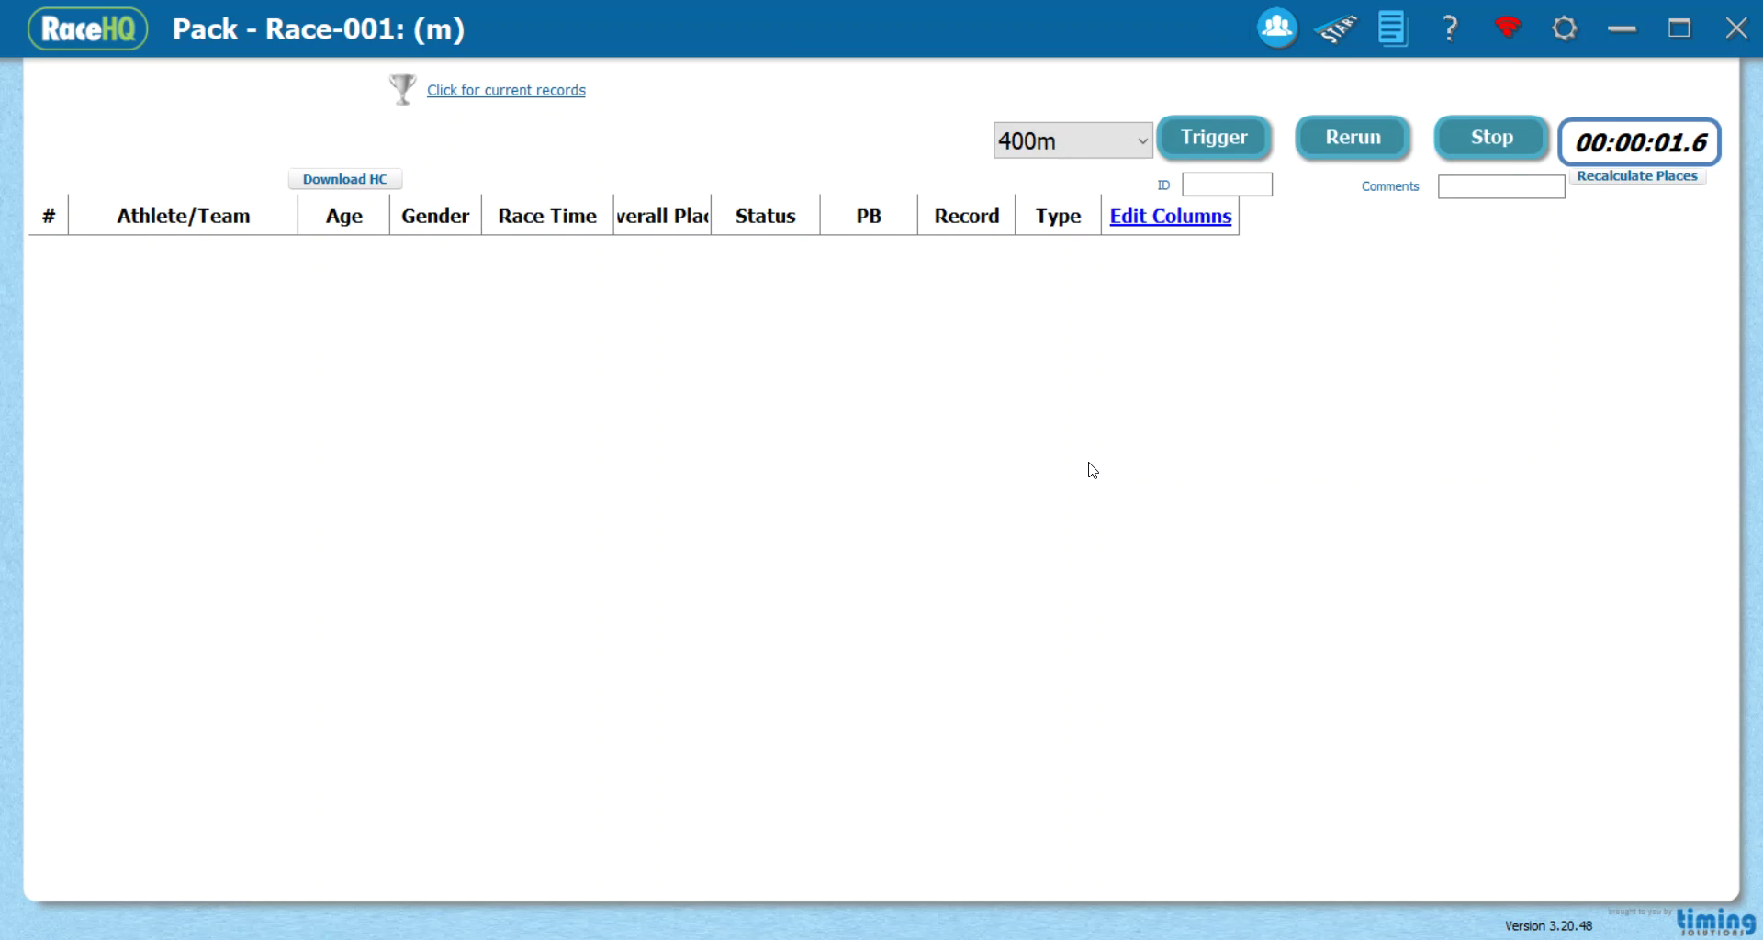
key(ctrl)
key(ctrl)
key(ctrl)
key(ctrl)
key(ctrl)
key(ctrl)
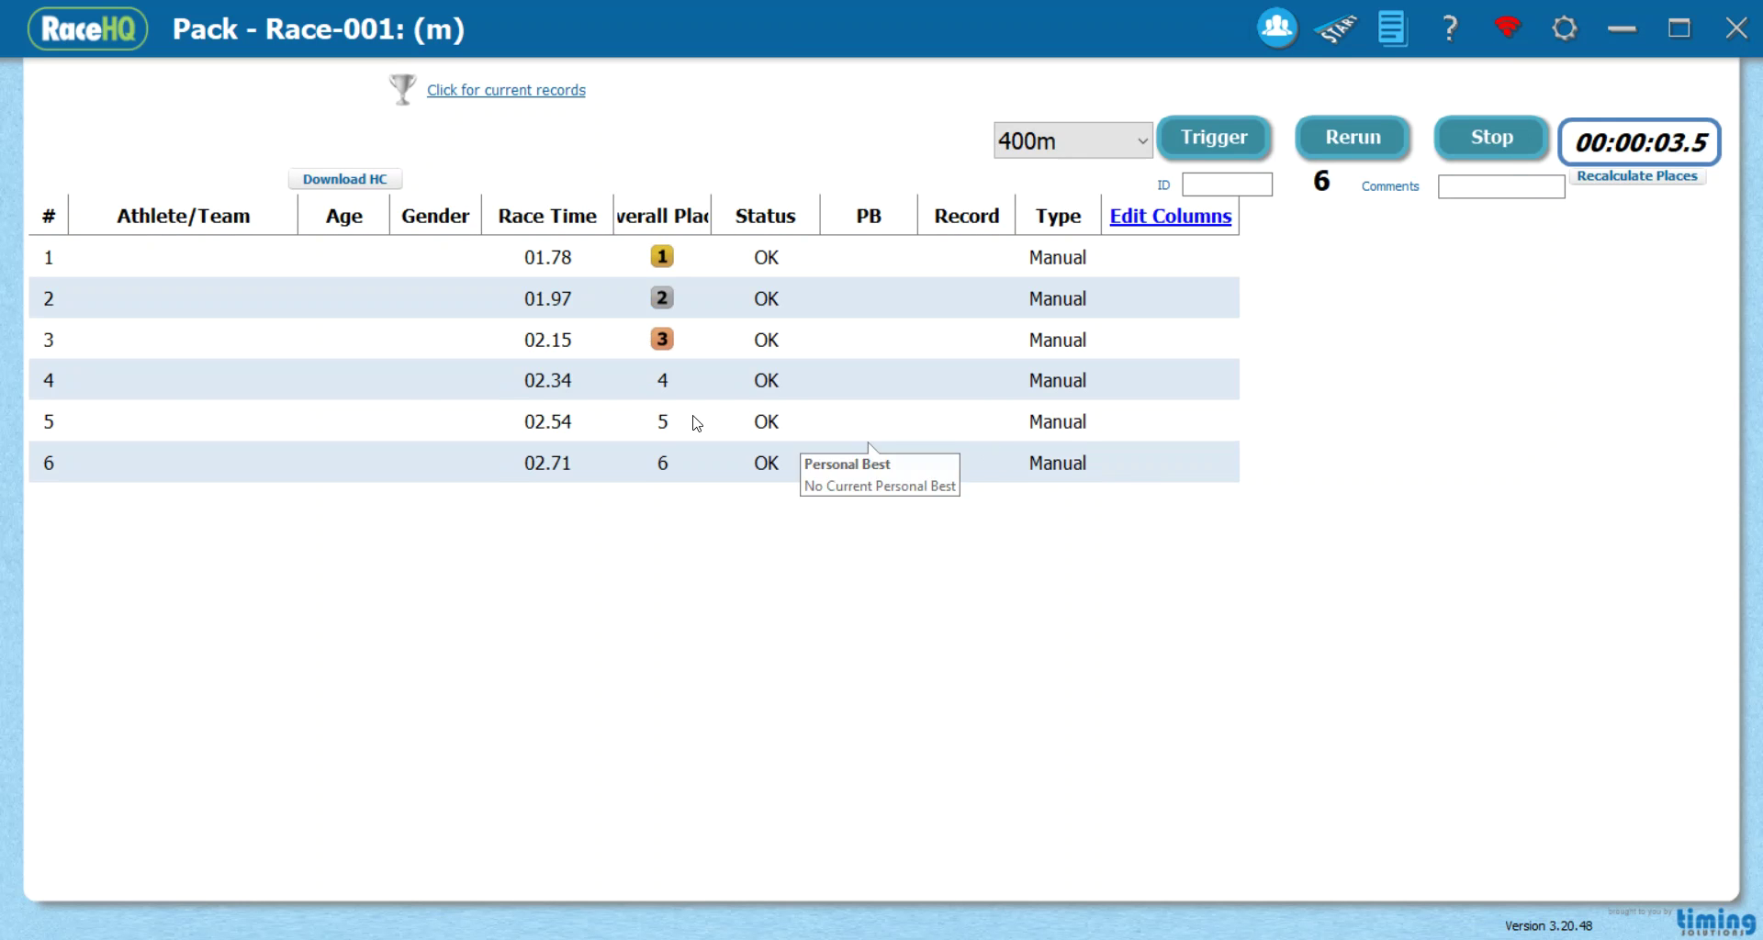